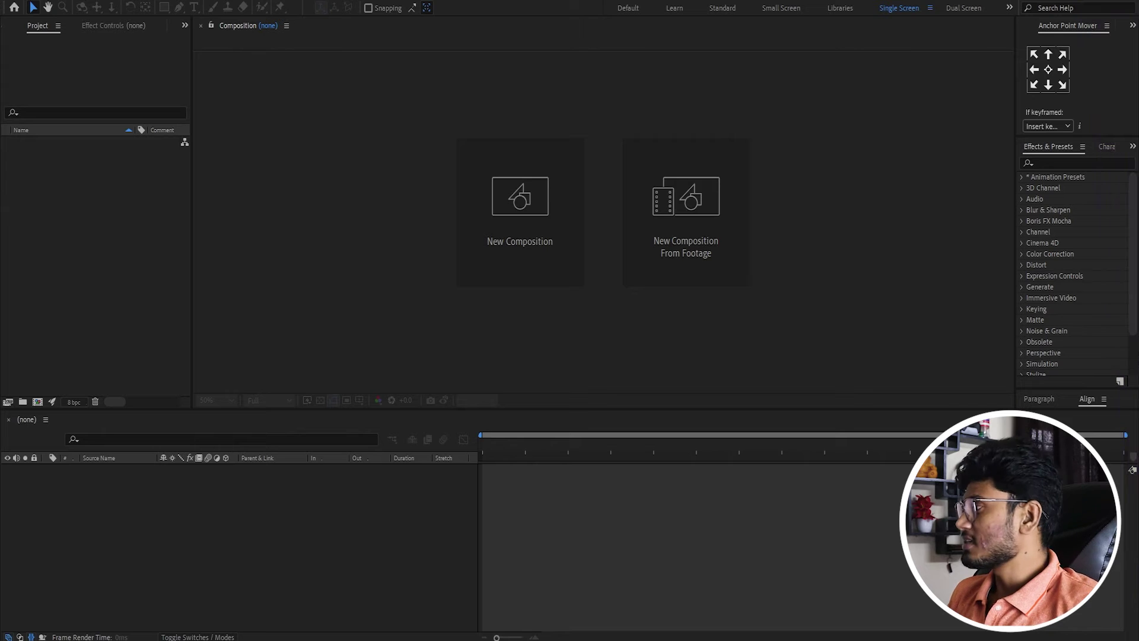
Create Comp 1 at 1920×1080, 30 fps, 0:00:16:00 duration with a black background.
{"action": "left_click", "coordinate": [570, 234]}
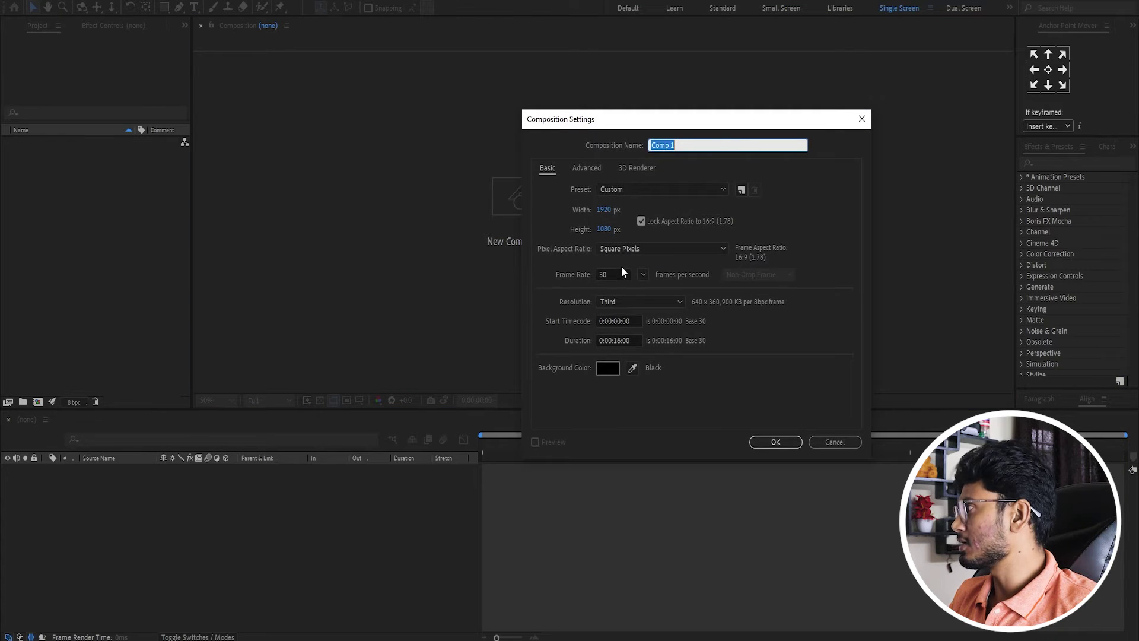
{"action": "left_click", "coordinate": [773, 443]}
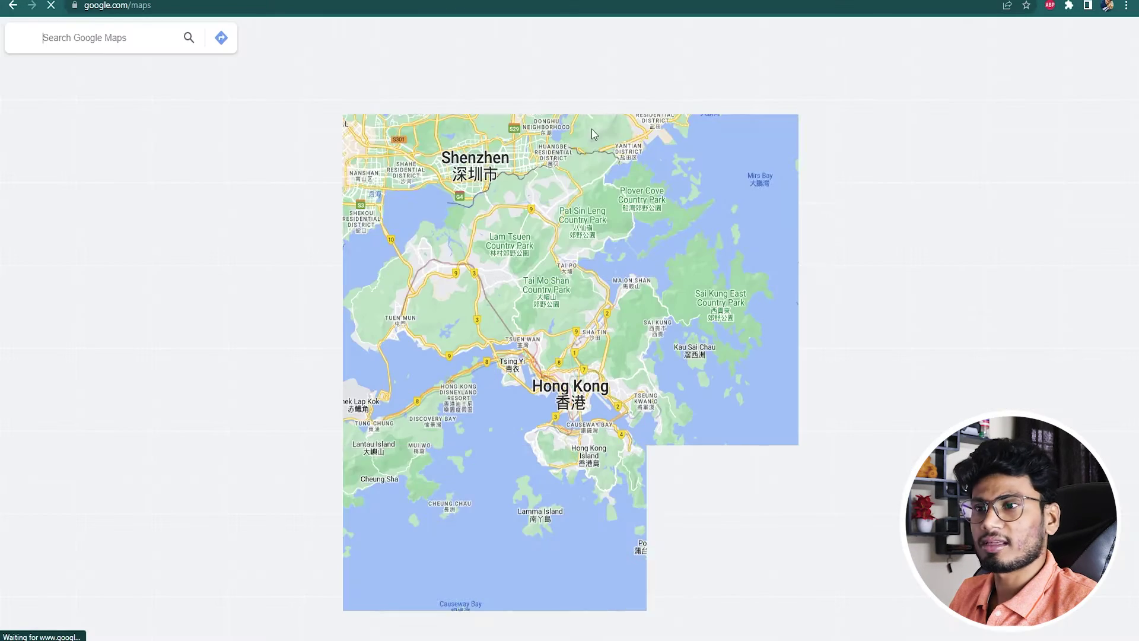
Zoom the map into central India around Indore, Ujjain and Bhopal, then hide the side panel.
{"action": "scroll", "coordinate": [625, 273], "scroll_direction": "up", "scroll_amount": 3}
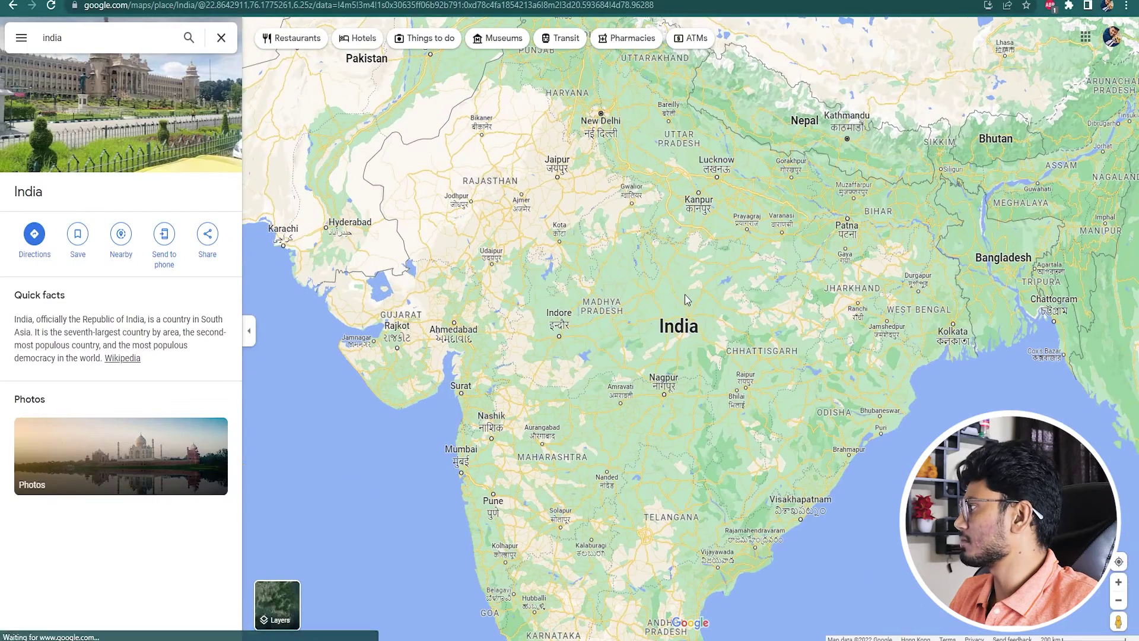
{"action": "scroll", "coordinate": [616, 297], "scroll_direction": "up", "scroll_amount": 2}
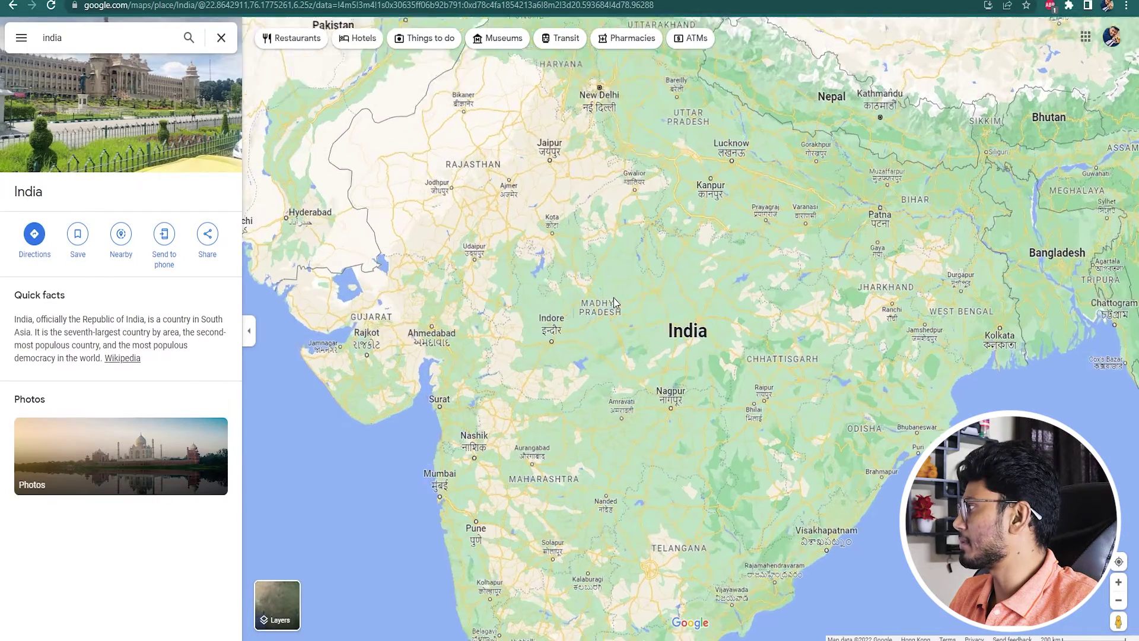
{"action": "scroll", "coordinate": [611, 299], "scroll_direction": "up", "scroll_amount": 5}
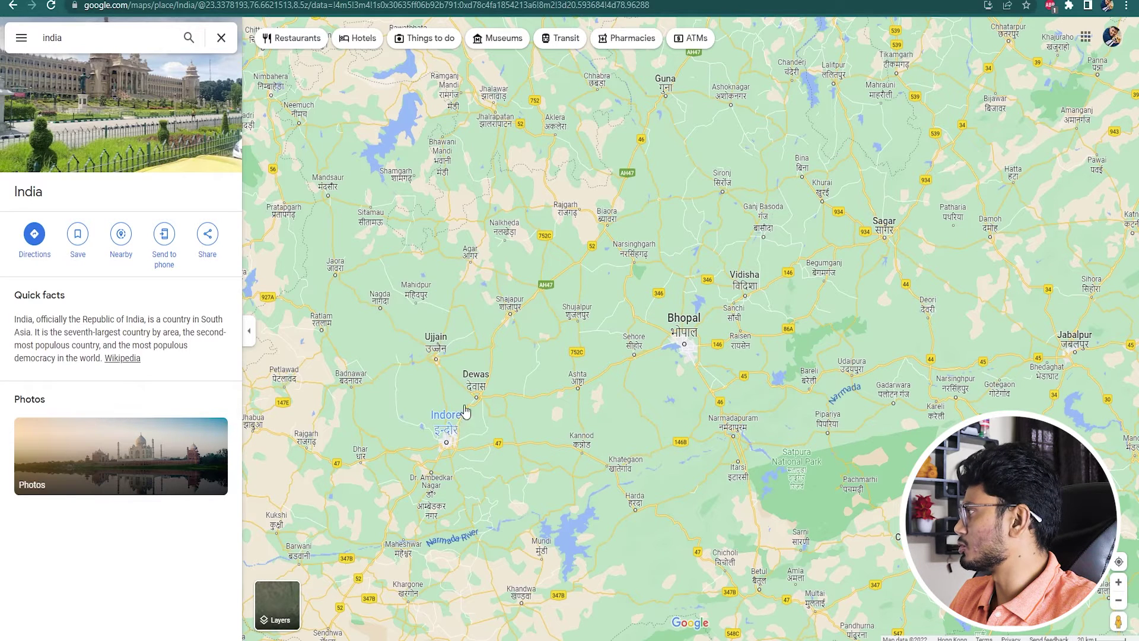
{"action": "mouse_move", "coordinate": [435, 365]}
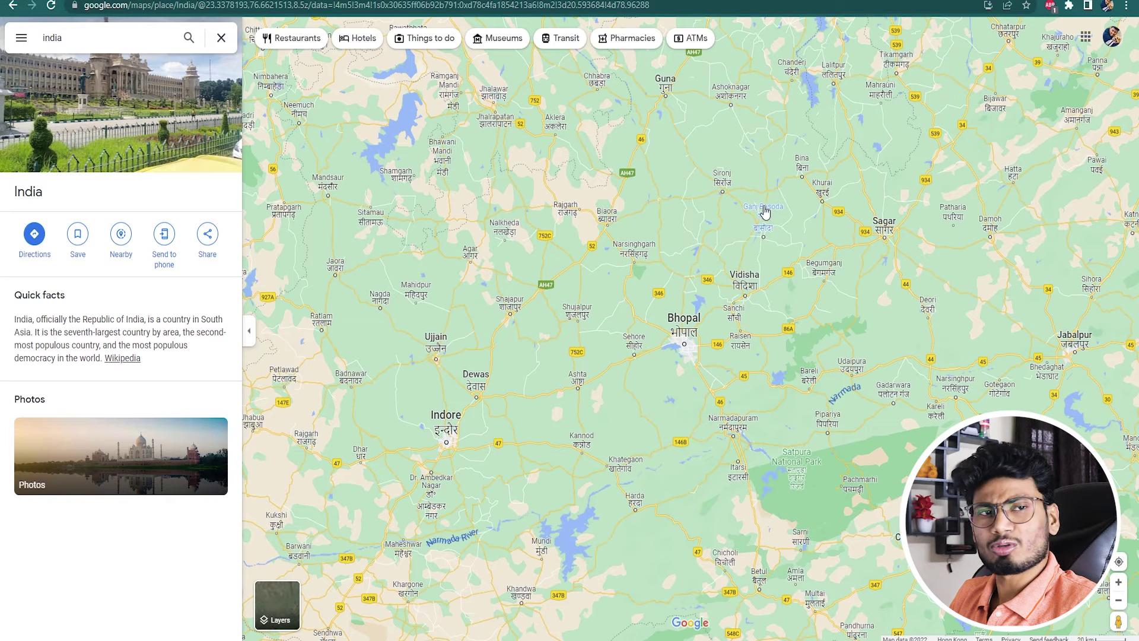
{"action": "mouse_move", "coordinate": [763, 220]}
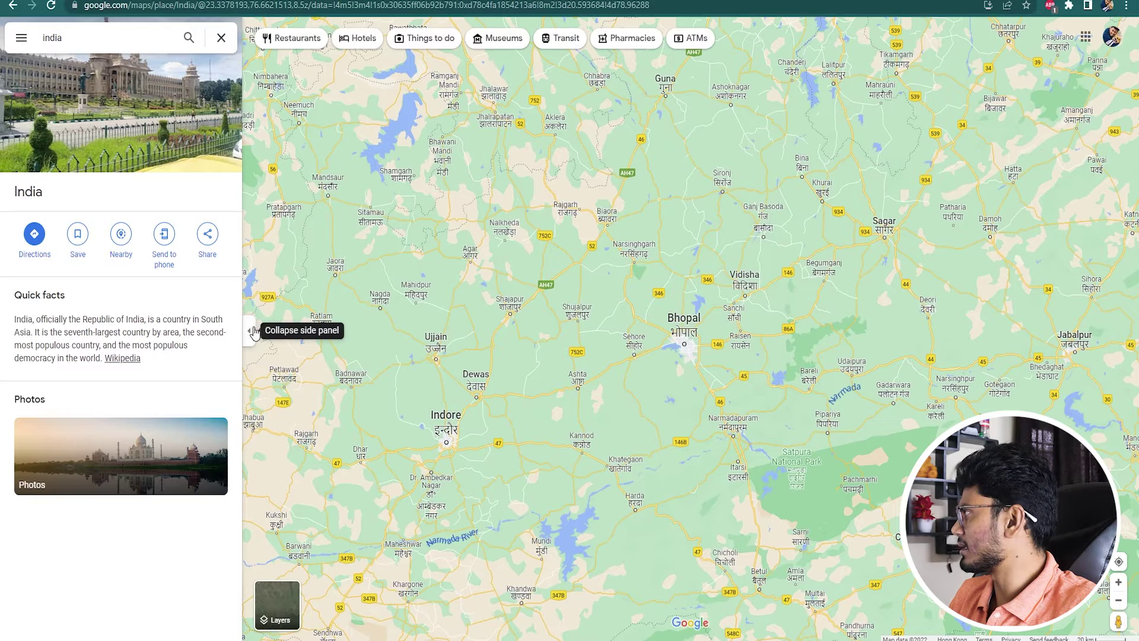
{"action": "left_click", "coordinate": [249, 330]}
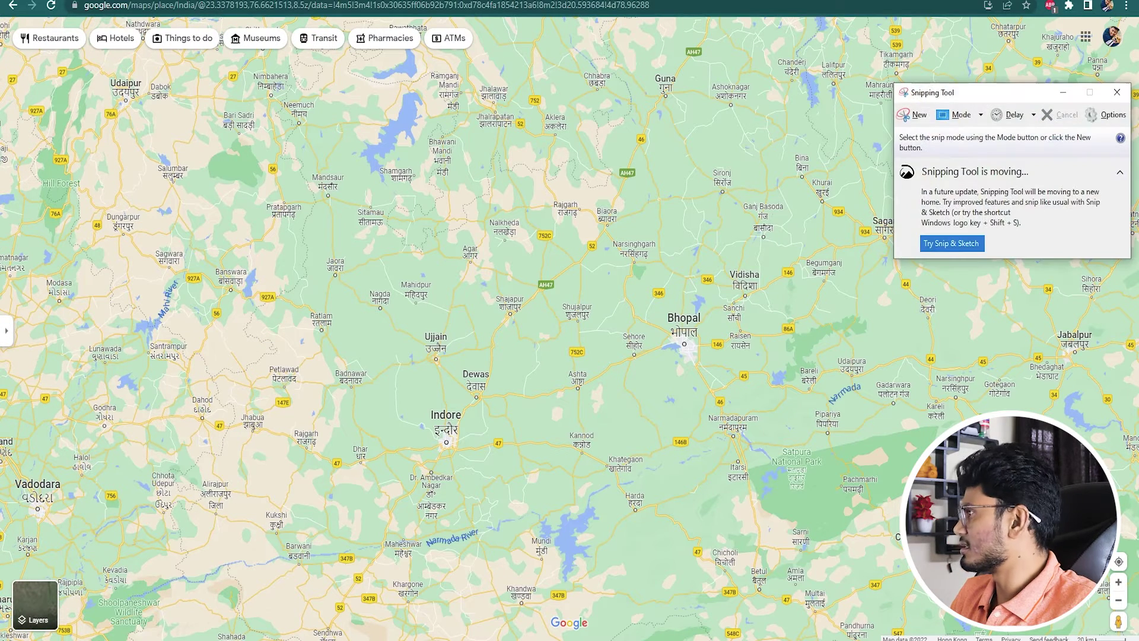
Snip a rectangular screenshot of the map from Udaipur to just past Bhopal.
{"action": "left_click", "coordinate": [916, 115]}
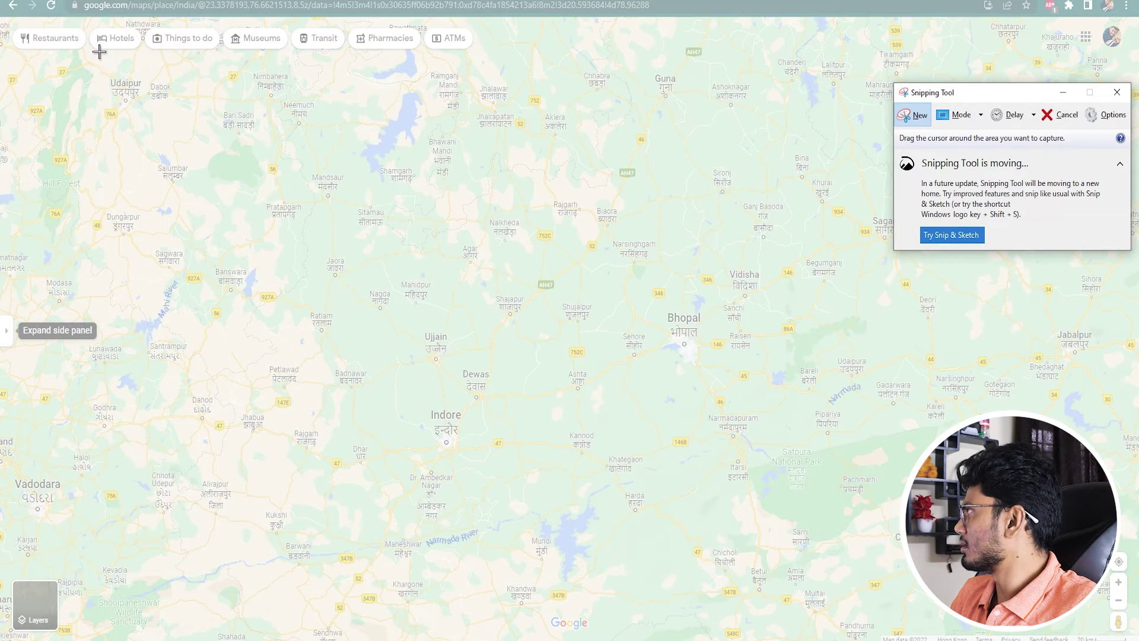
{"action": "left_click_drag", "start_coordinate": [99, 52], "coordinate": [788, 440]}
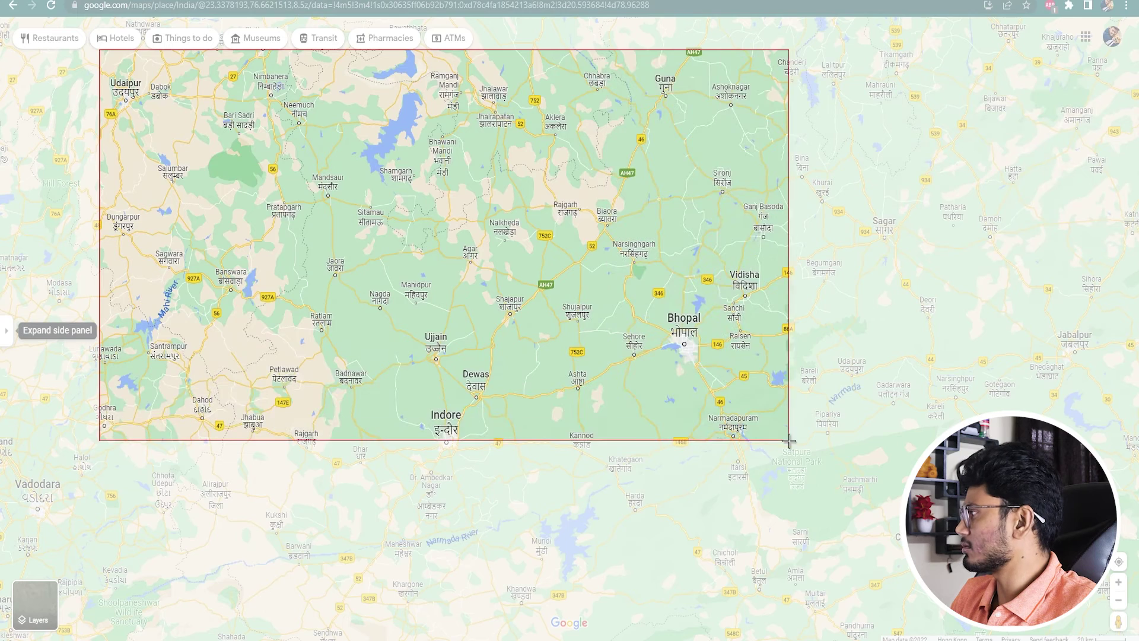
{"action": "left_click_drag", "start_coordinate": [788, 440], "coordinate": [1068, 620]}
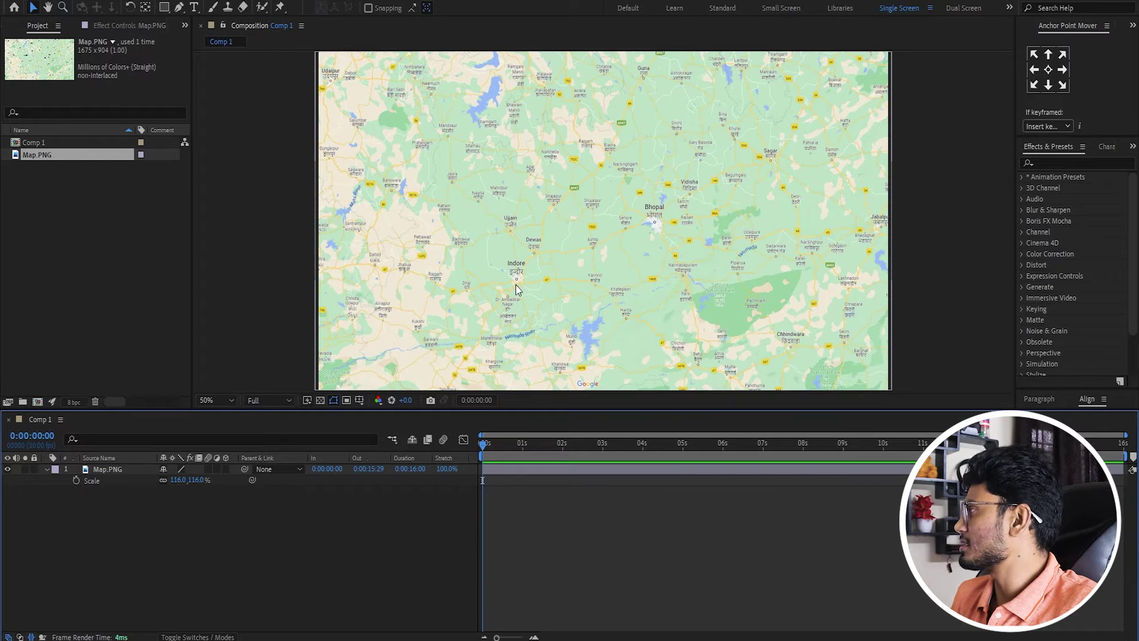
Zoom the Comp 1 viewer to 100% and pan so Bhopal sits near the centre.
{"action": "scroll", "coordinate": [519, 275], "scroll_direction": "up", "scroll_amount": 2}
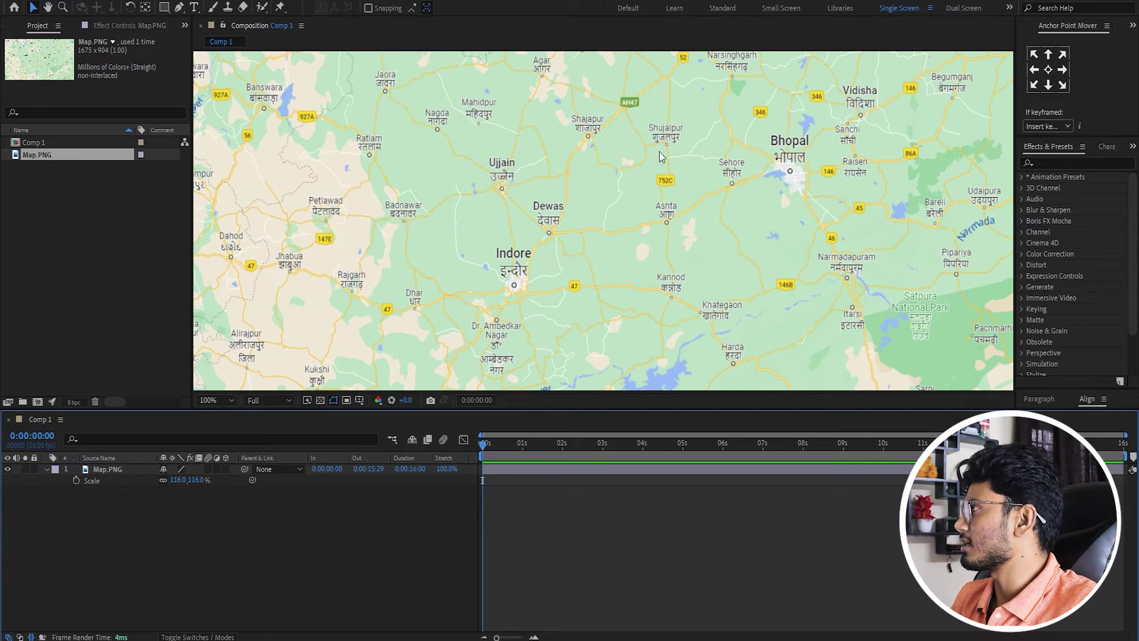
{"action": "key", "text": "h"}
{"action": "left_click_drag", "start_coordinate": [771, 162], "coordinate": [579, 282]}
{"action": "key", "text": "v"}
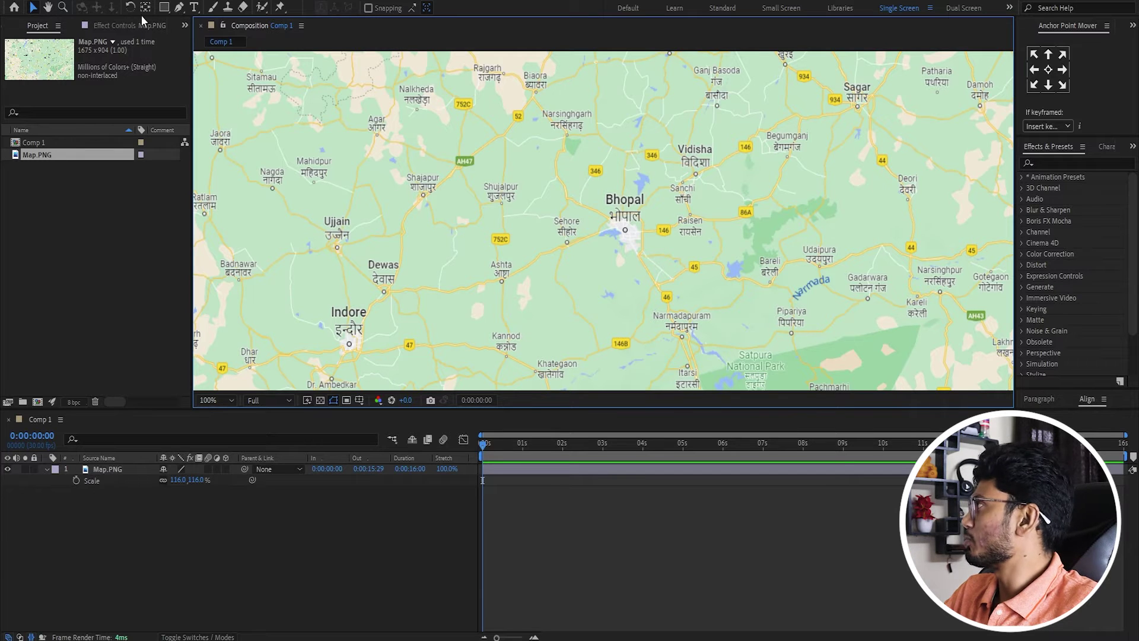
{"action": "left_click", "coordinate": [179, 8]}
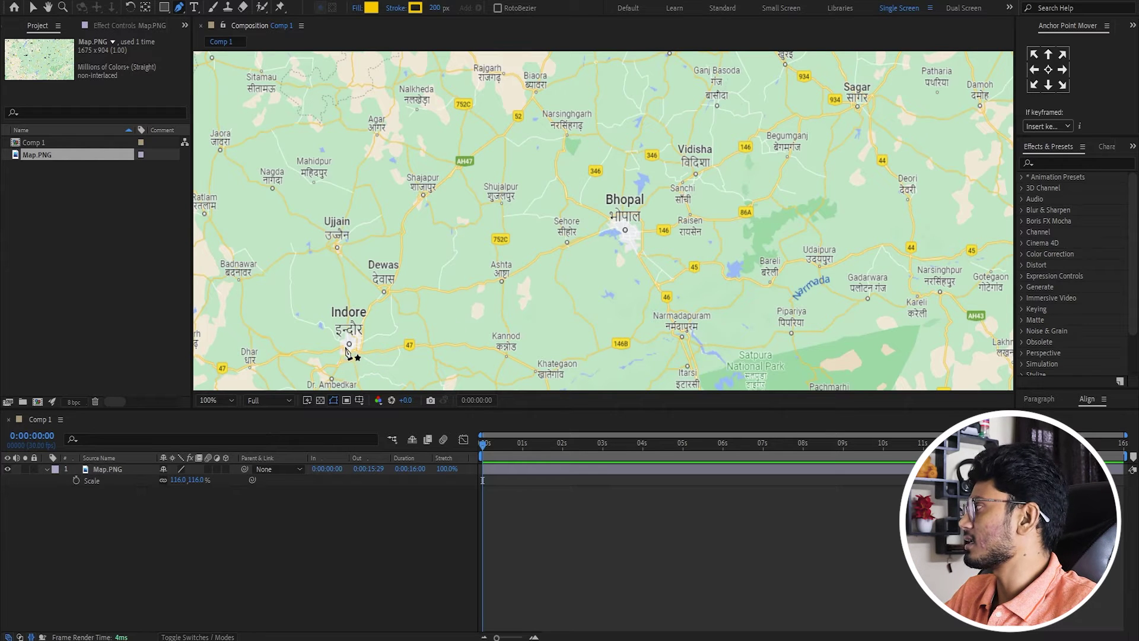
Start the route path at Indore with a curved point at Ujjain, and set Fill to None.
{"action": "left_click_drag", "start_coordinate": [351, 354], "coordinate": [415, 300]}
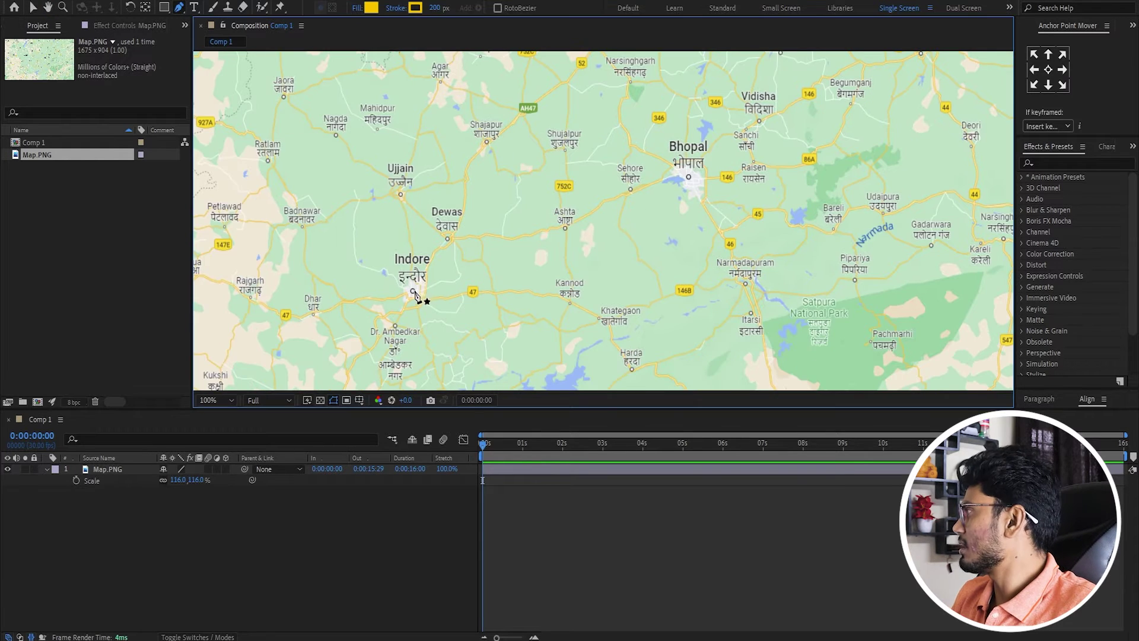
{"action": "left_click", "coordinate": [412, 291]}
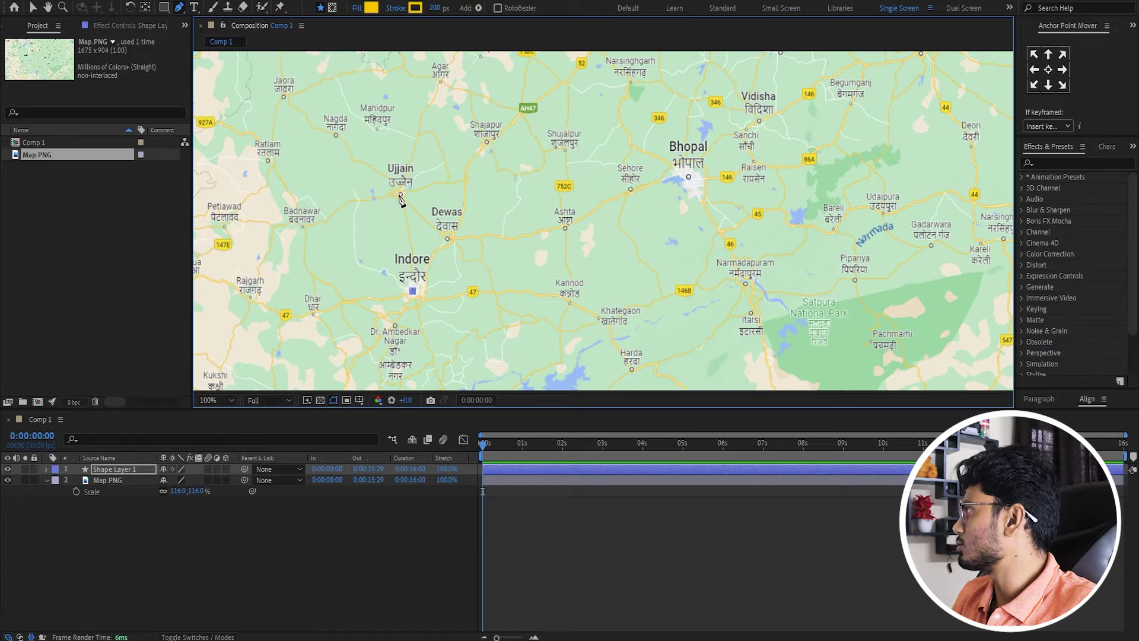
{"action": "left_click_drag", "start_coordinate": [400, 195], "coordinate": [429, 177]}
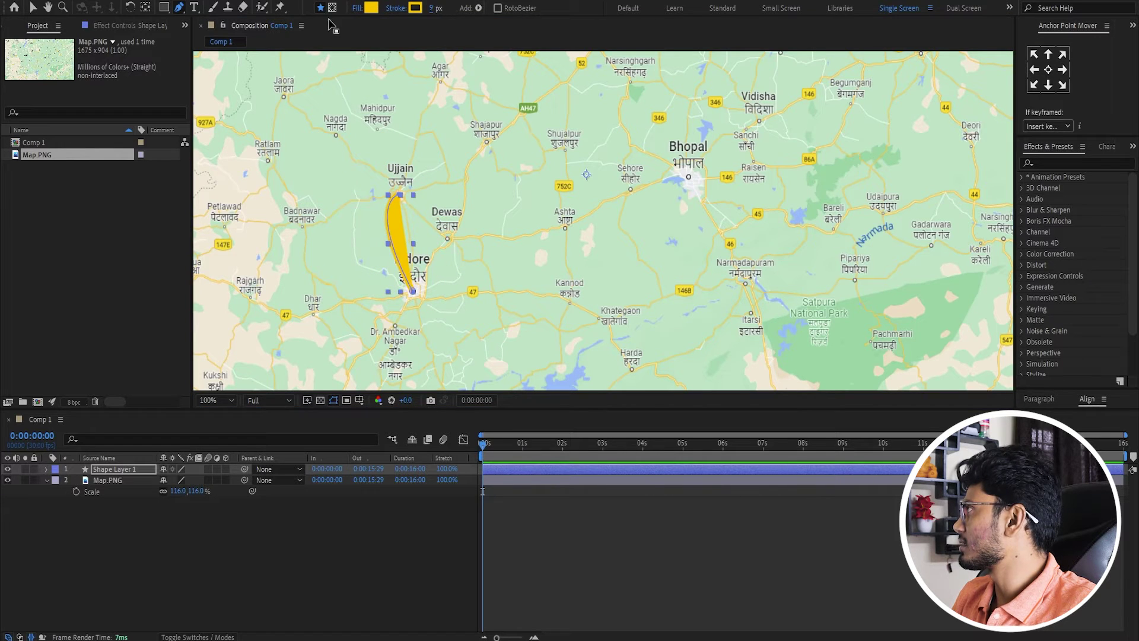
{"action": "left_click", "coordinate": [357, 8]}
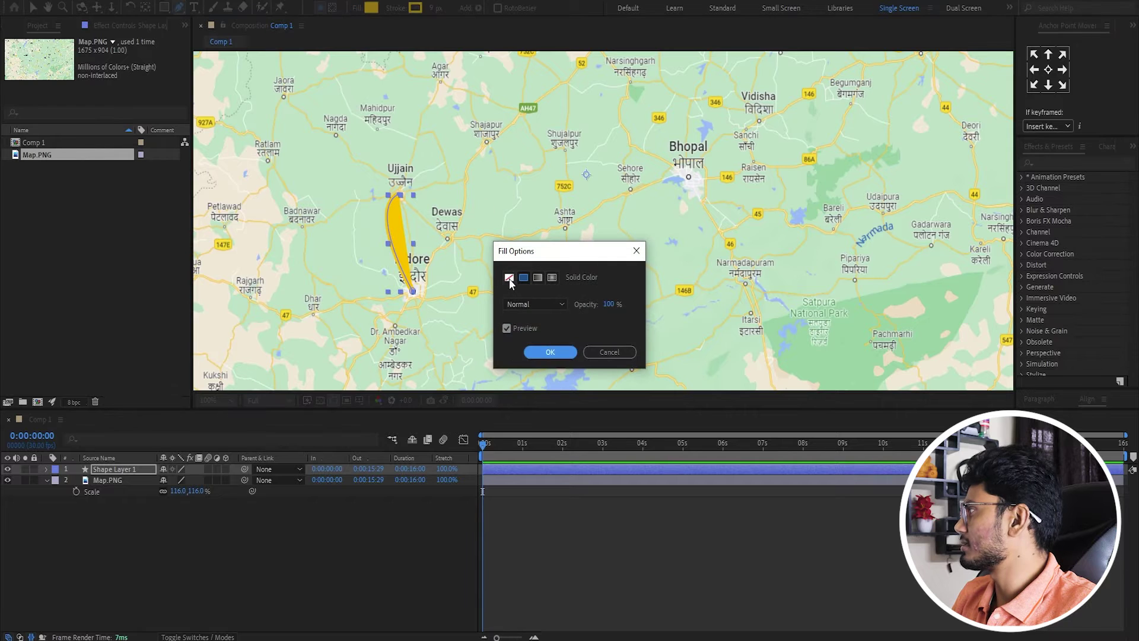
{"action": "left_click", "coordinate": [509, 277]}
{"action": "left_click", "coordinate": [549, 352]}
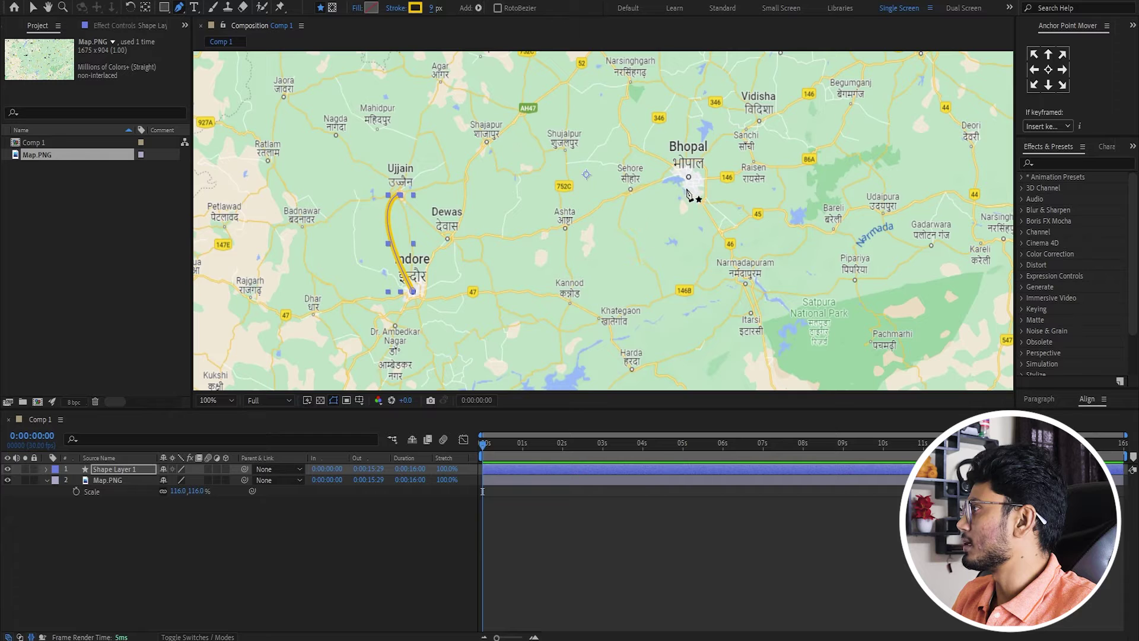
Extend the route through Bhopal to Sagar, then import the pin image PngItem_235870.png.
{"action": "left_click", "coordinate": [399, 196]}
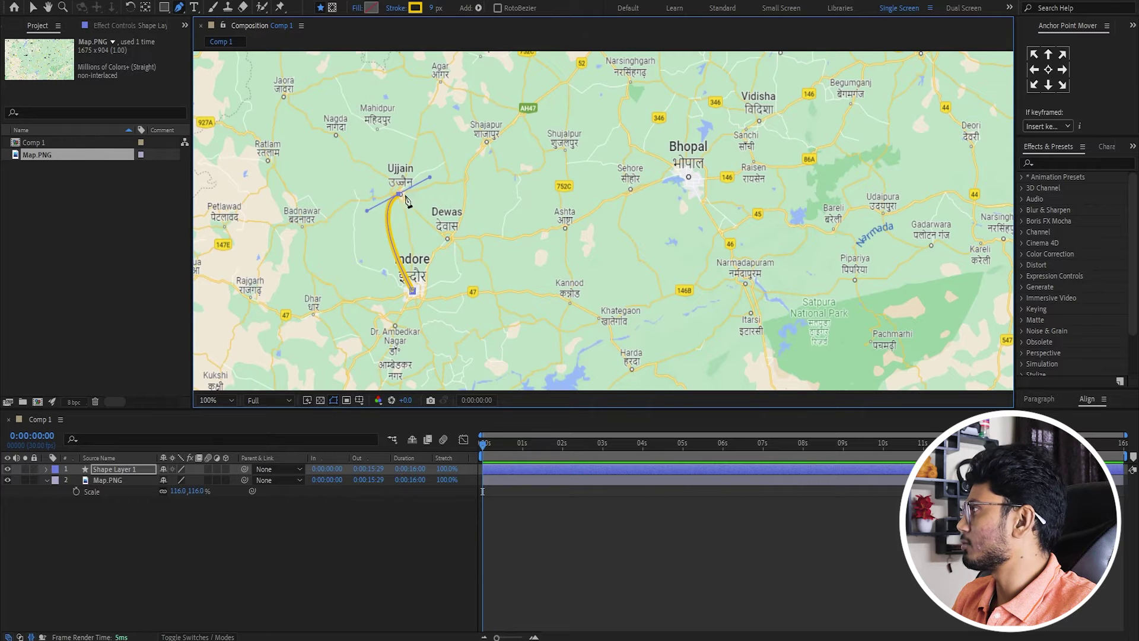
{"action": "left_click", "coordinate": [688, 181]}
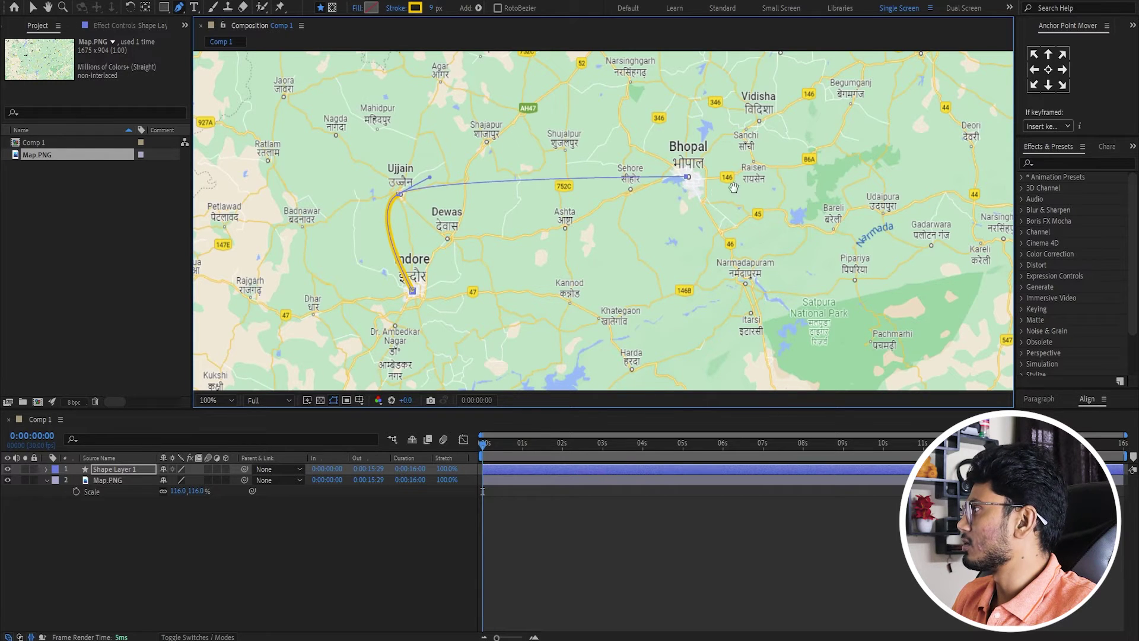
{"action": "key", "text": "space"}
{"action": "left_click_drag", "start_coordinate": [770, 175], "coordinate": [560, 287]}
{"action": "left_click", "coordinate": [711, 166]}
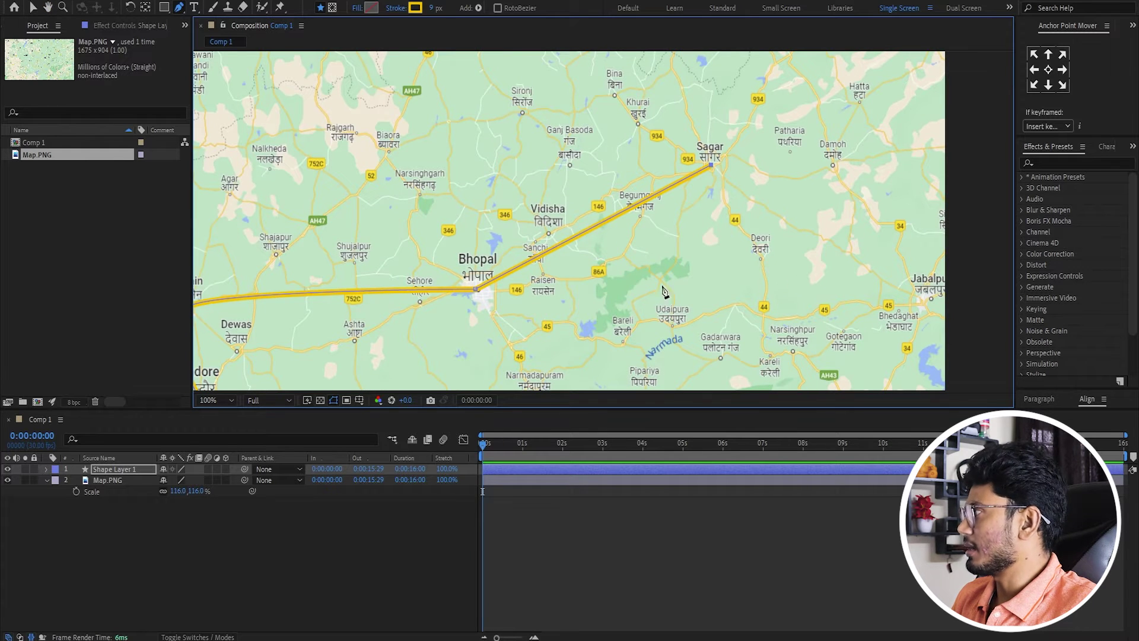
{"action": "left_click", "coordinate": [554, 537]}
{"action": "double_click", "coordinate": [54, 213]}
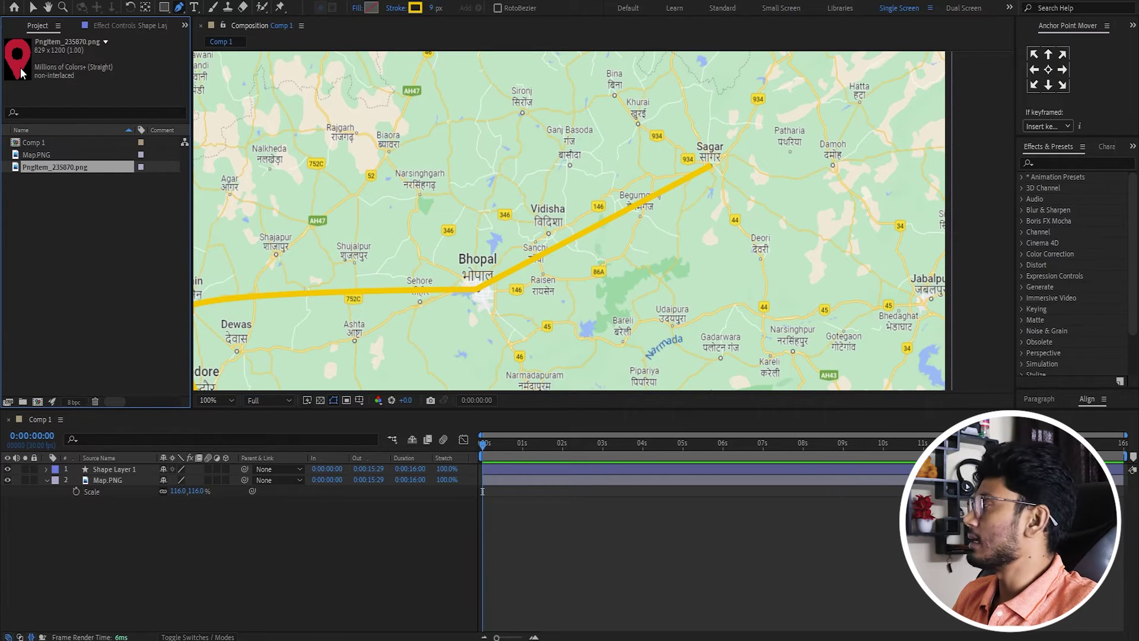
Bend the Ujjain–Bhopal stretch upward and the Bhopal–Sagar stretch into a downward arc.
{"action": "left_click", "coordinate": [84, 227]}
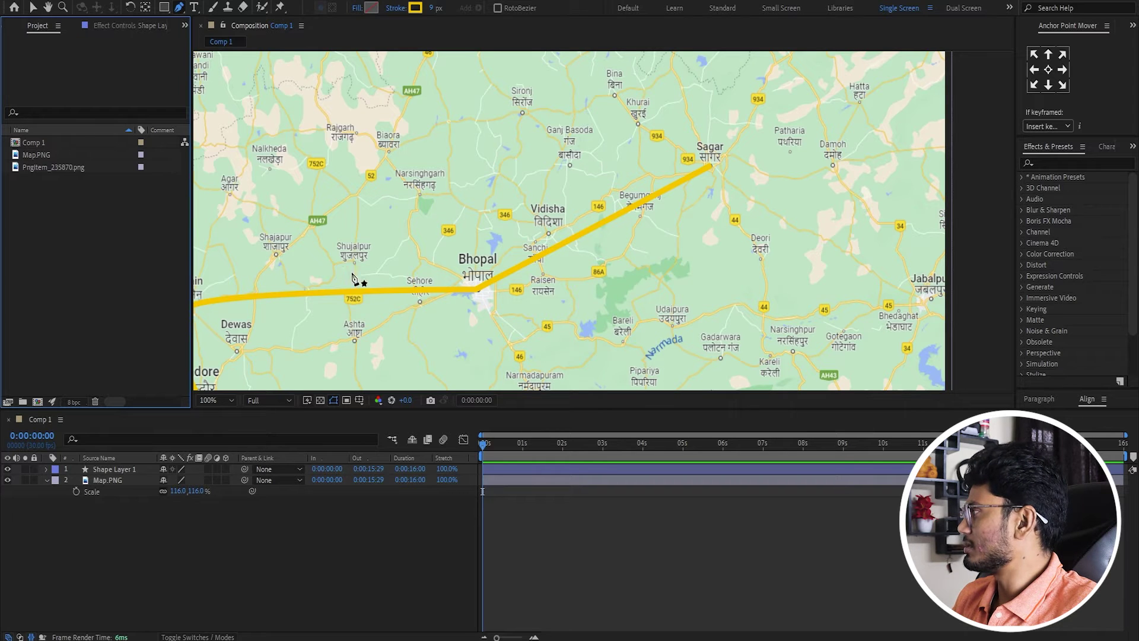
{"action": "left_click_drag", "start_coordinate": [519, 170], "coordinate": [739, 111]}
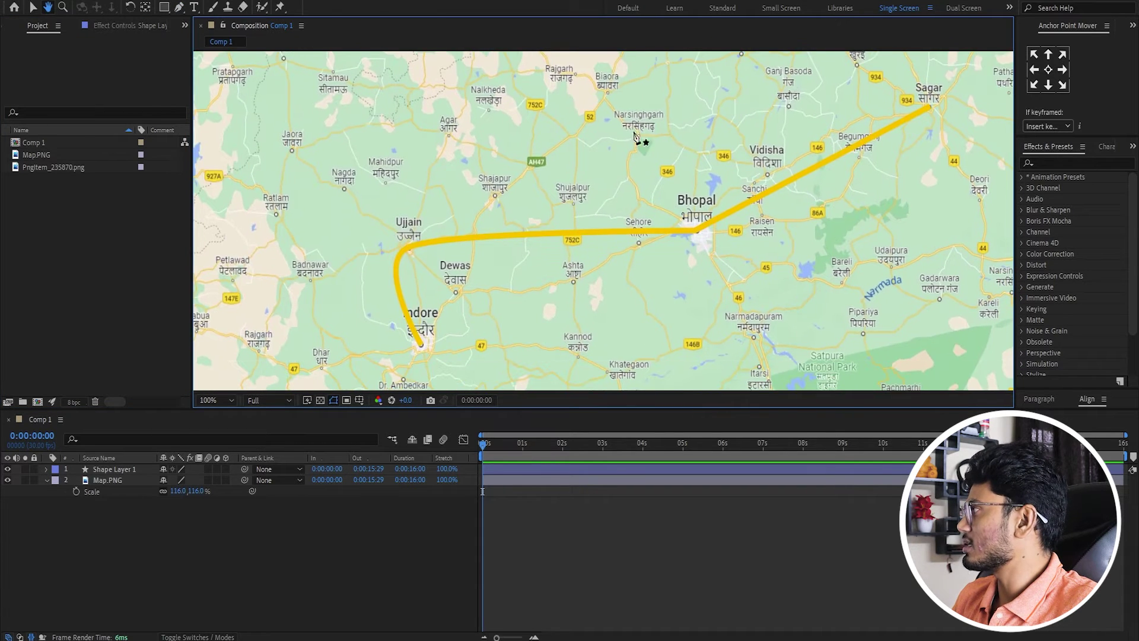
{"action": "left_click", "coordinate": [522, 467]}
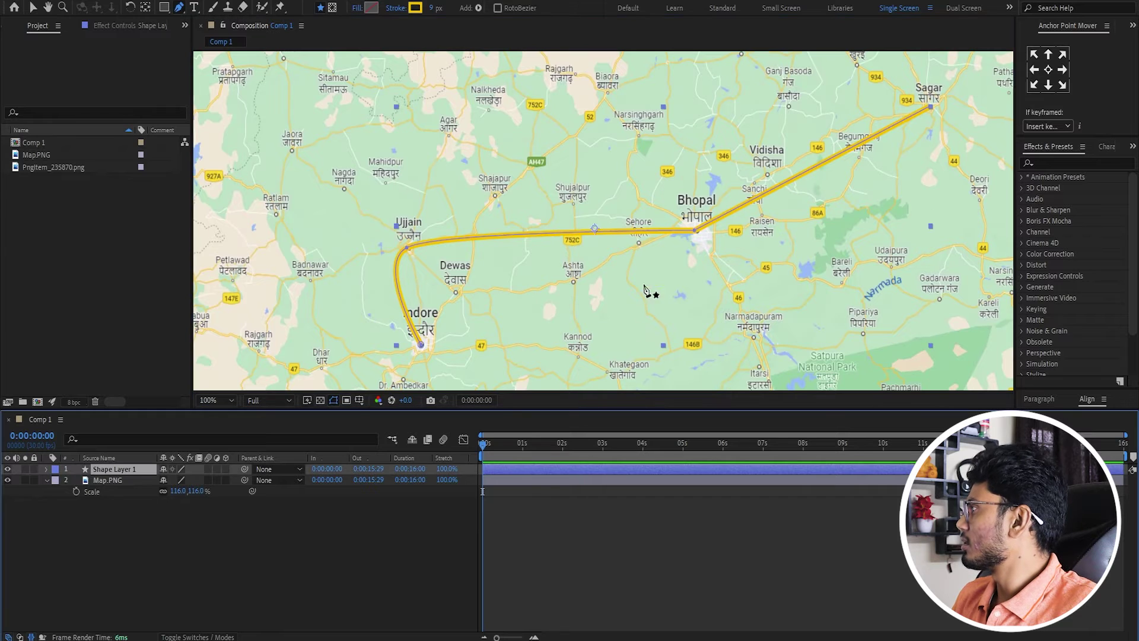
{"action": "left_click", "coordinate": [695, 233]}
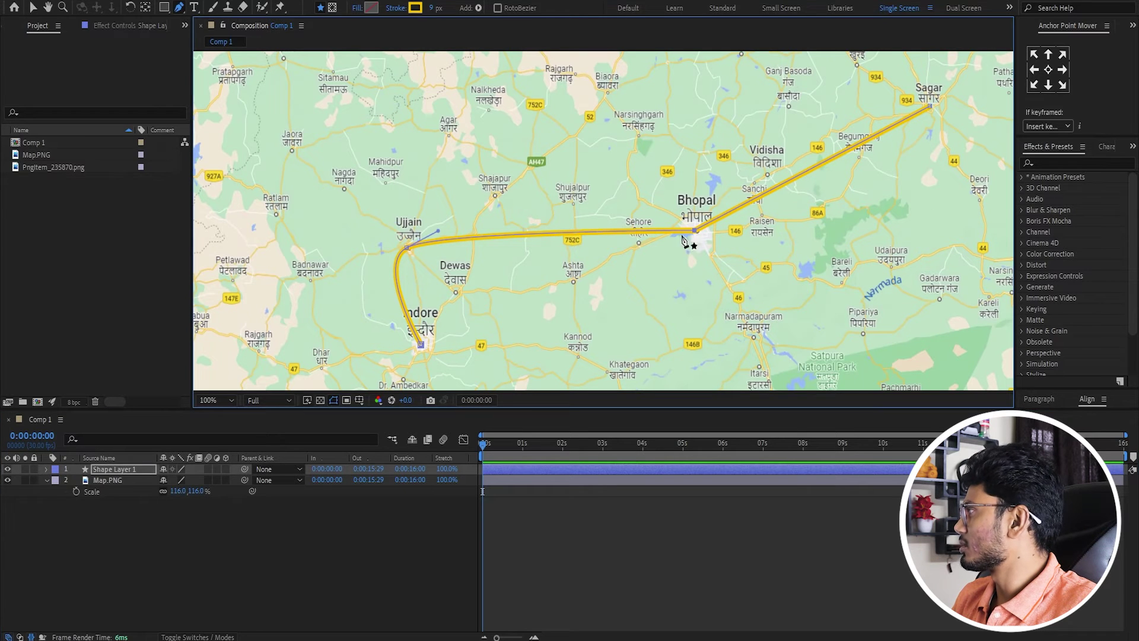
{"action": "left_click_drag", "start_coordinate": [465, 206], "coordinate": [563, 166]}
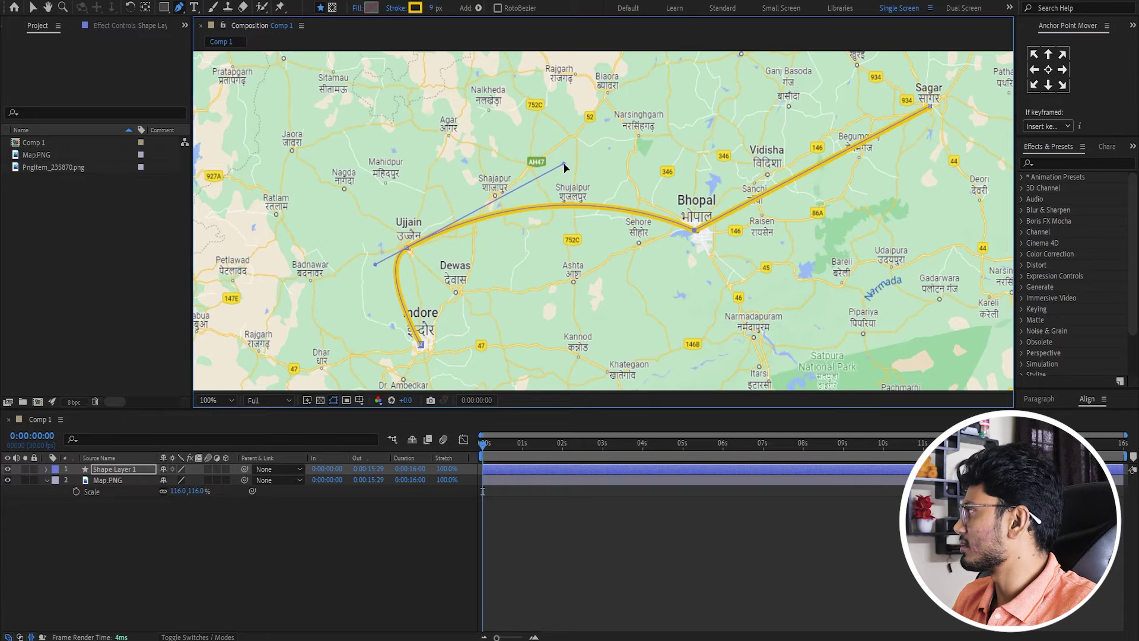
{"action": "left_click_drag", "start_coordinate": [564, 168], "coordinate": [406, 215]}
{"action": "left_click", "coordinate": [538, 277]}
{"action": "left_click_drag", "start_coordinate": [622, 254], "coordinate": [740, 350]}
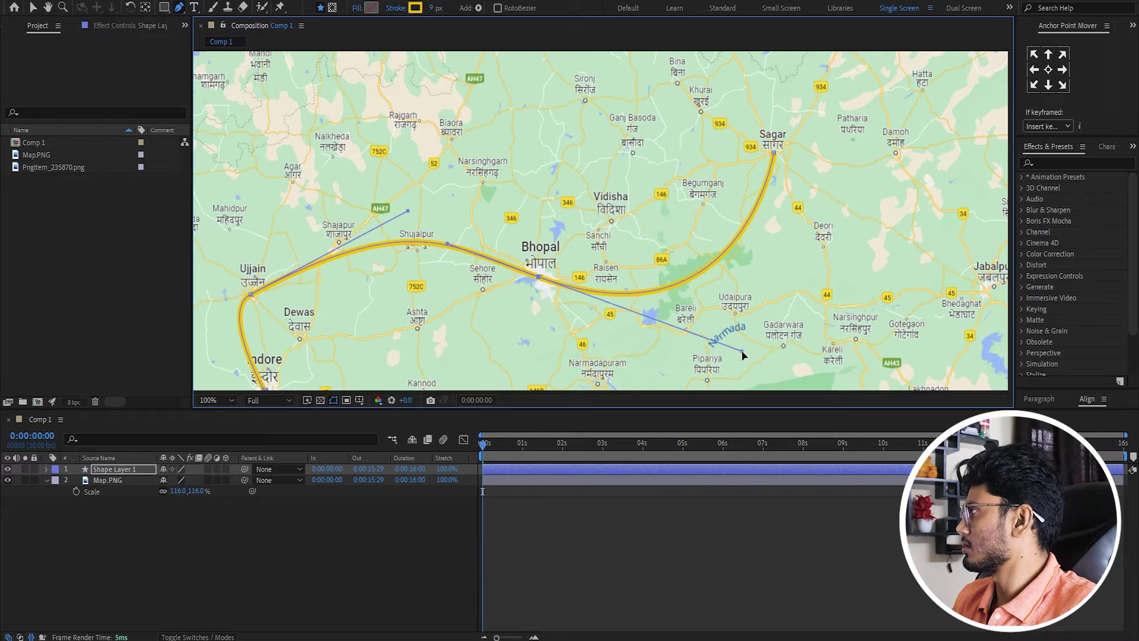
Smooth the curve handles around Ujjain and Bhopal, then pan to view the arc to Sagar.
{"action": "left_click_drag", "start_coordinate": [408, 210], "coordinate": [279, 248]}
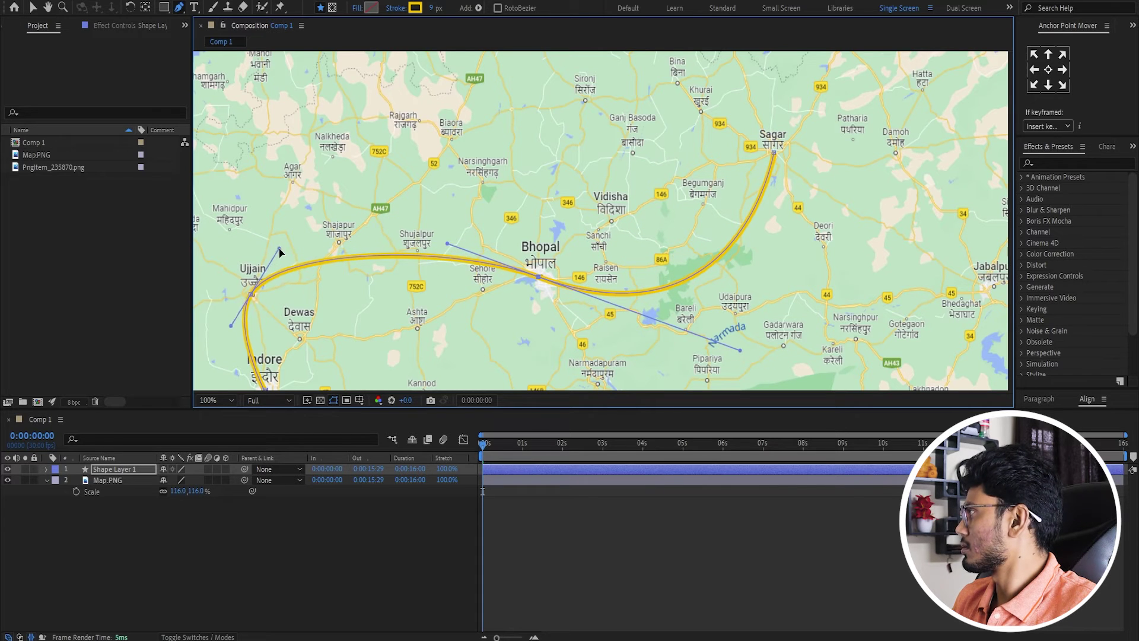
{"action": "left_click_drag", "start_coordinate": [448, 243], "coordinate": [463, 225]}
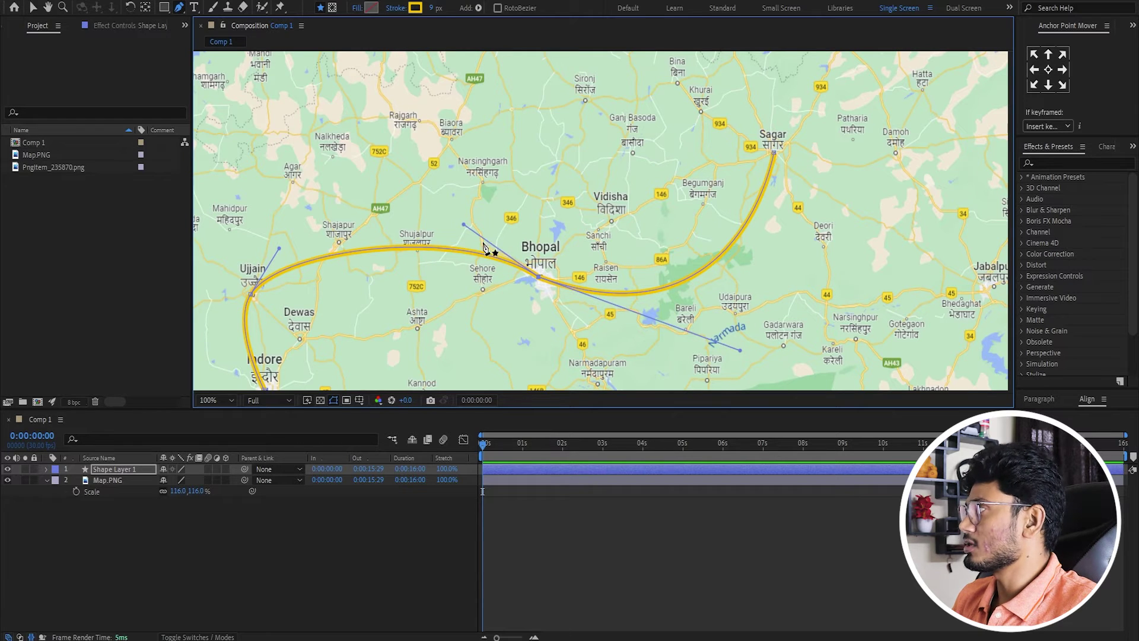
{"action": "mouse_move", "coordinate": [252, 298]}
{"action": "left_mouse_down"}
{"action": "mouse_move", "coordinate": [234, 331]}
{"action": "mouse_move", "coordinate": [464, 188]}
{"action": "left_mouse_up"}
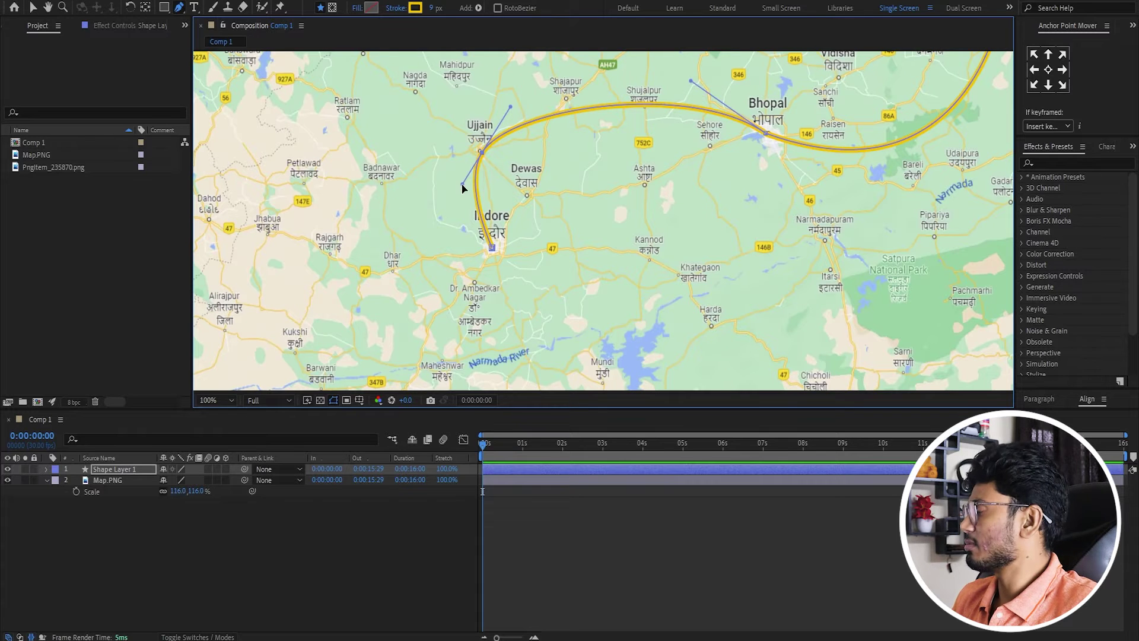
{"action": "left_click_drag", "start_coordinate": [464, 188], "coordinate": [414, 212]}
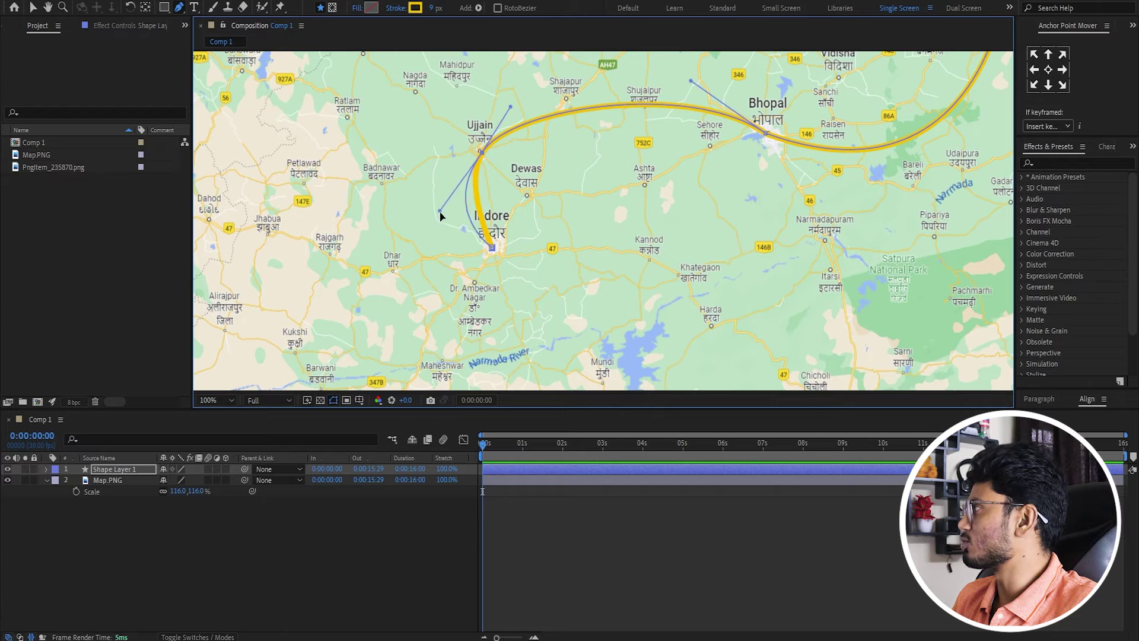
{"action": "left_click", "coordinate": [481, 154]}
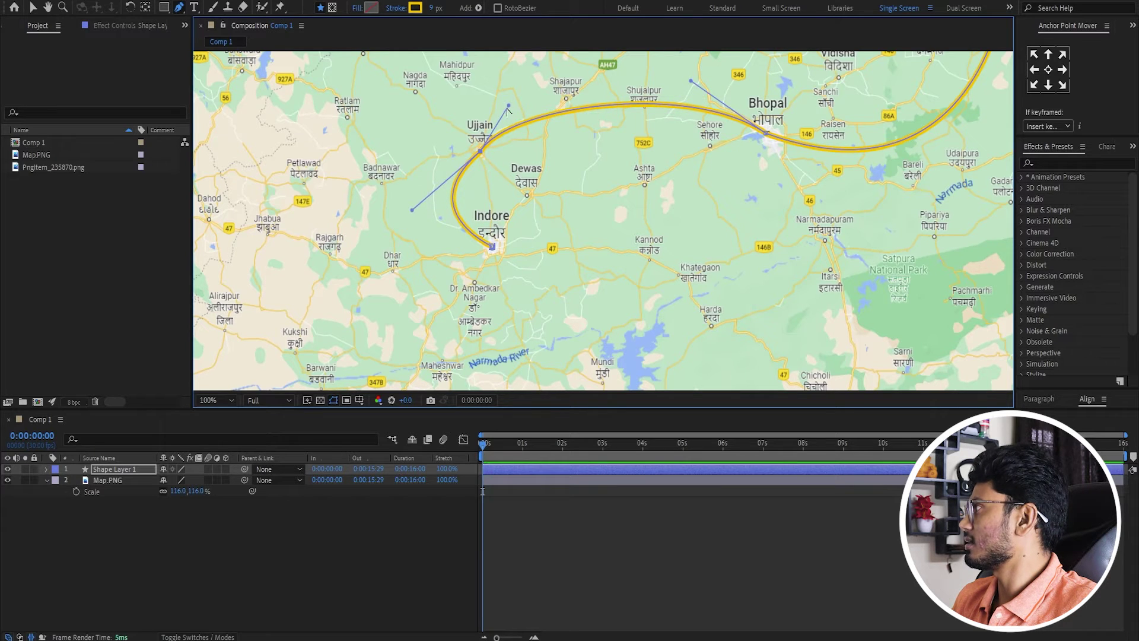
{"action": "left_click_drag", "start_coordinate": [509, 107], "coordinate": [512, 112]}
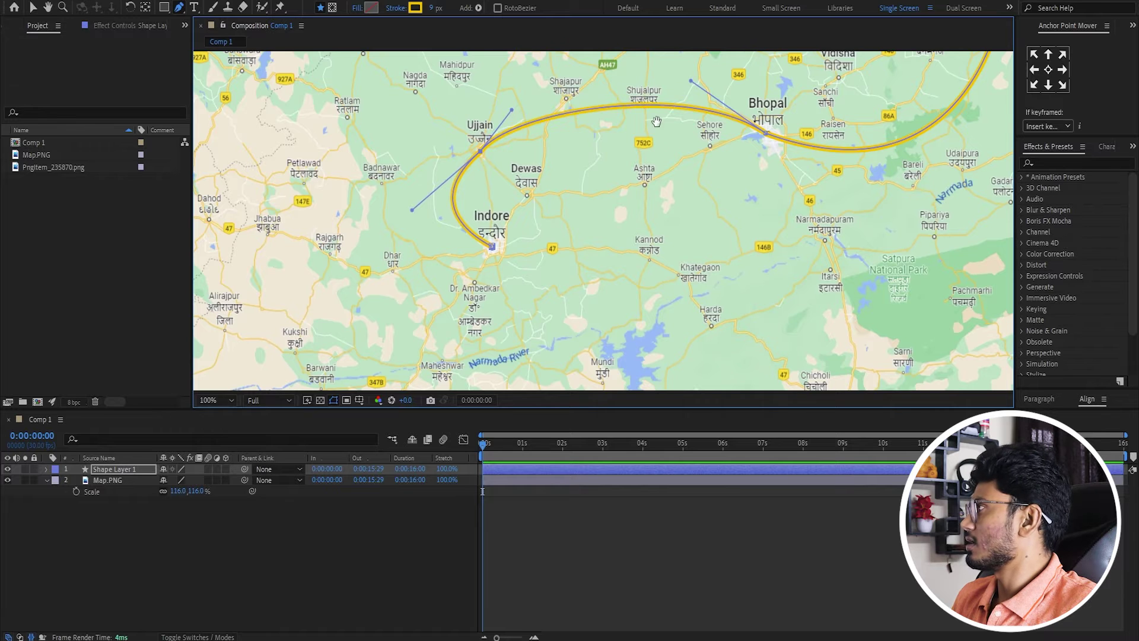
{"action": "left_click_drag", "start_coordinate": [656, 132], "coordinate": [567, 224]}
{"action": "left_click_drag", "start_coordinate": [679, 170], "coordinate": [611, 184]}
{"action": "key", "text": "g"}
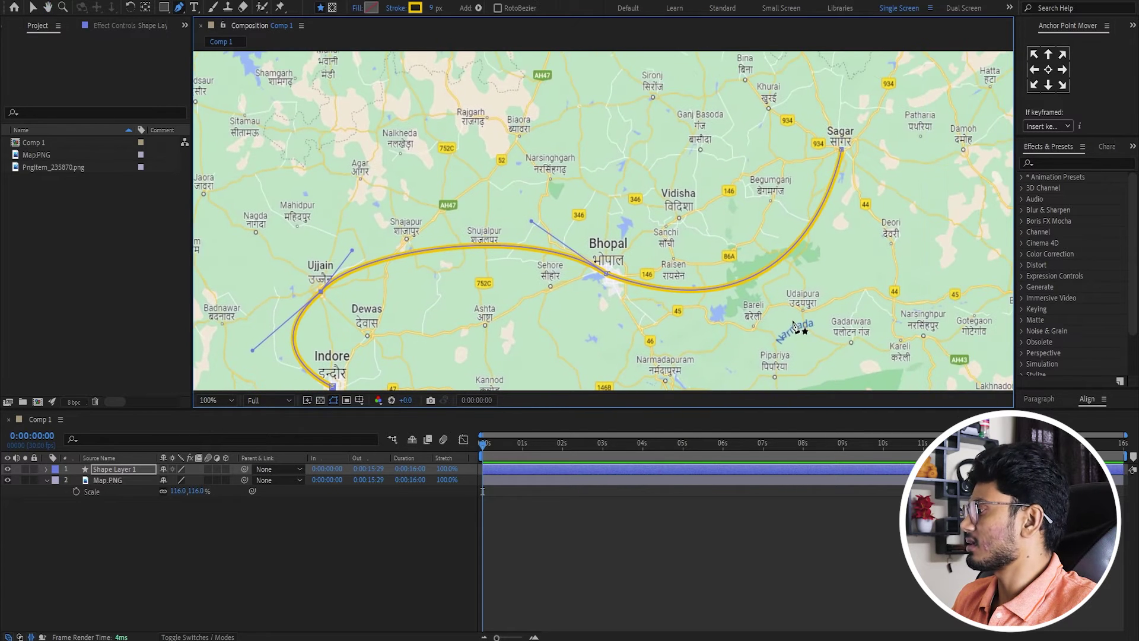
{"action": "left_click", "coordinate": [636, 549]}
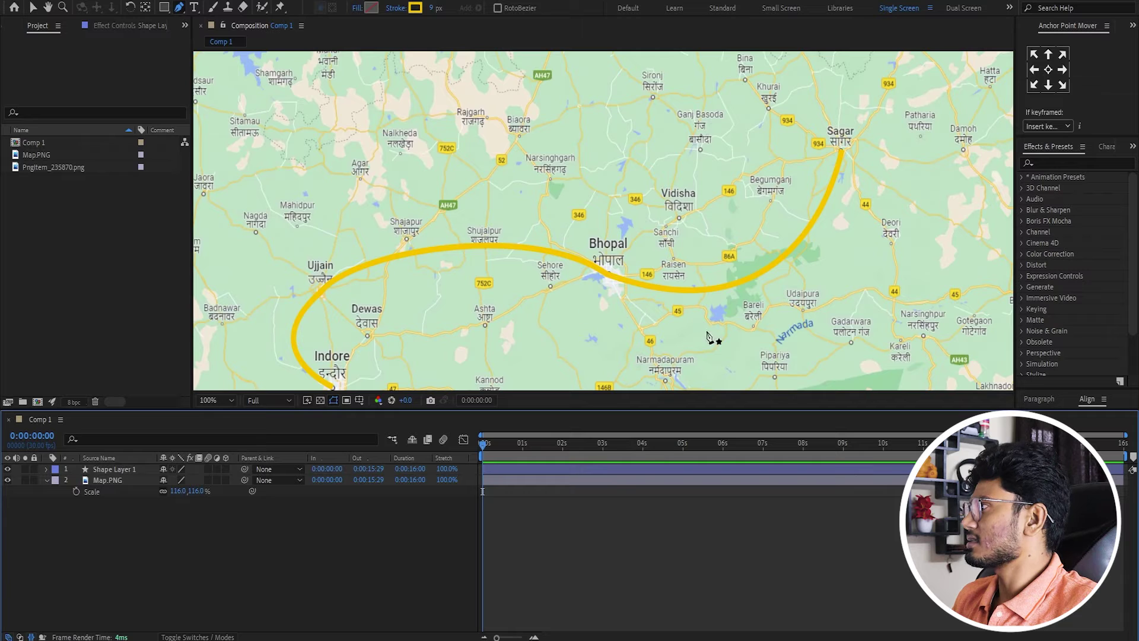
{"action": "left_click", "coordinate": [615, 470]}
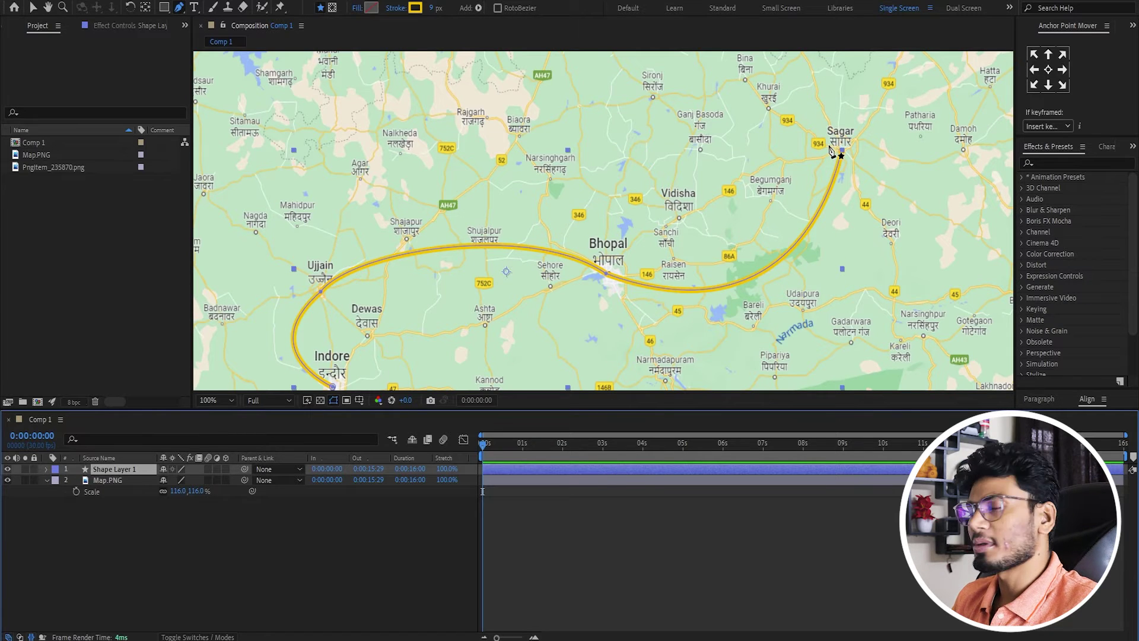
Change the route stroke colour from yellow to red (FF1414).
{"action": "left_click", "coordinate": [415, 8]}
{"action": "left_click_drag", "start_coordinate": [853, 133], "coordinate": [852, 120]}
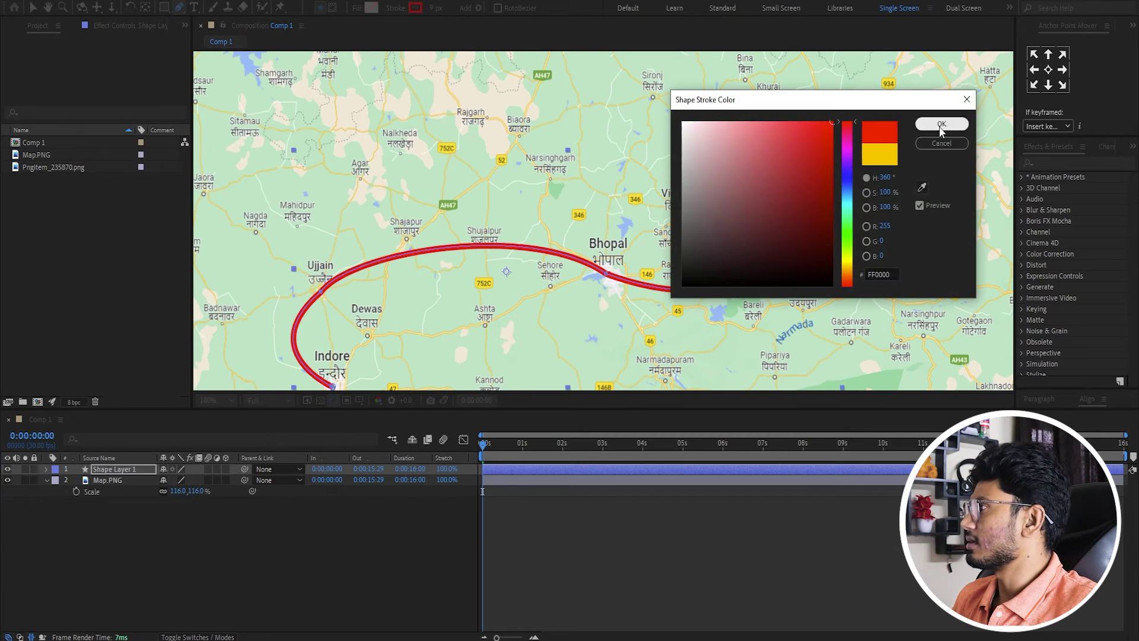
{"action": "left_click", "coordinate": [820, 121]}
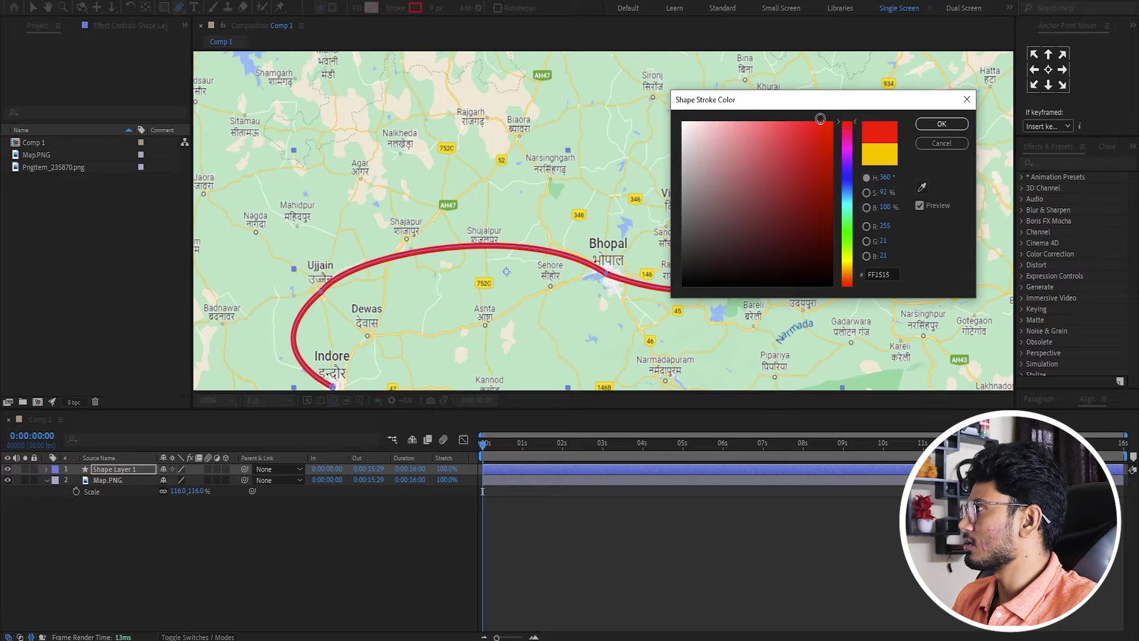
{"action": "left_click", "coordinate": [941, 124]}
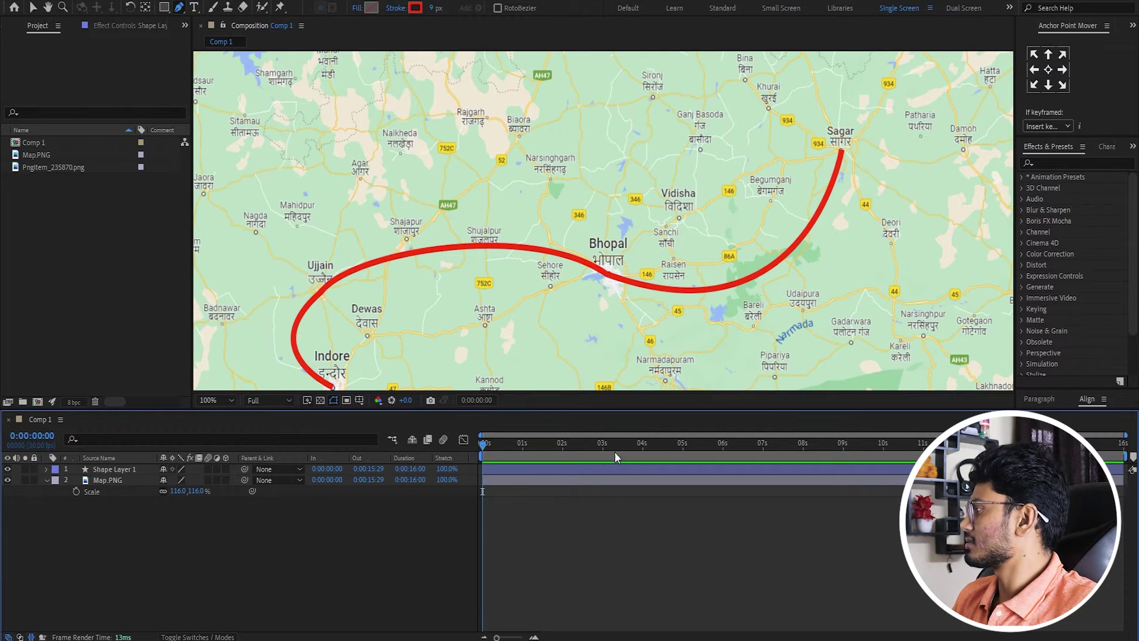
Set the route stroke width to 7 px.
{"action": "left_click", "coordinate": [568, 470]}
{"action": "left_click", "coordinate": [431, 9]}
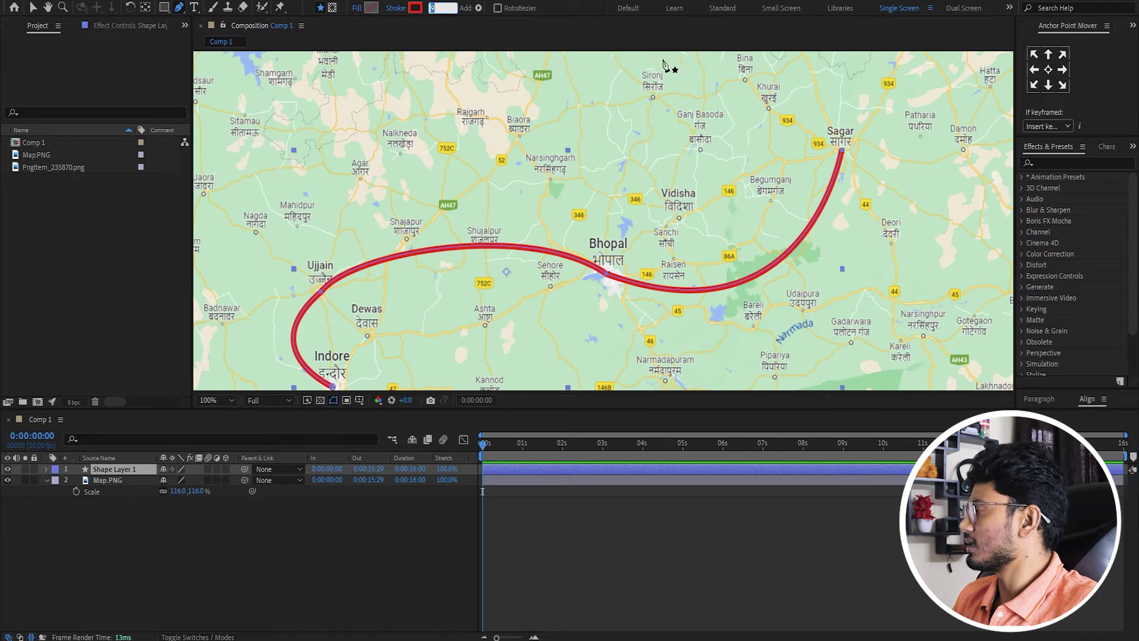
{"action": "type", "text": "7"}
{"action": "key", "text": "Return"}
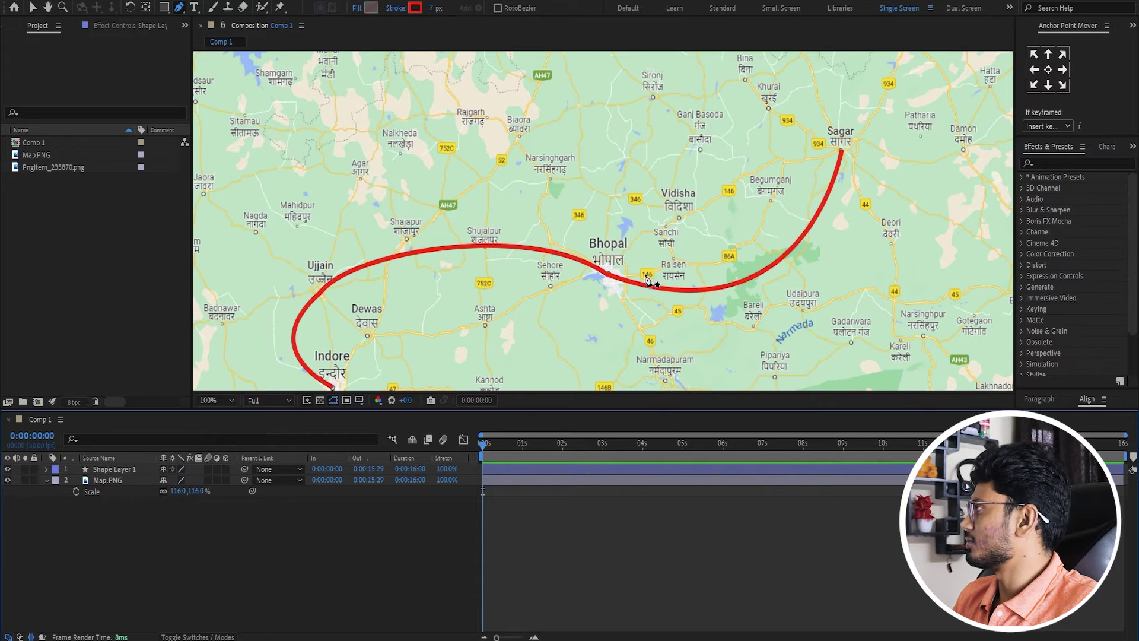
{"action": "left_click_drag", "start_coordinate": [634, 279], "coordinate": [637, 238]}
{"action": "key", "text": "g"}
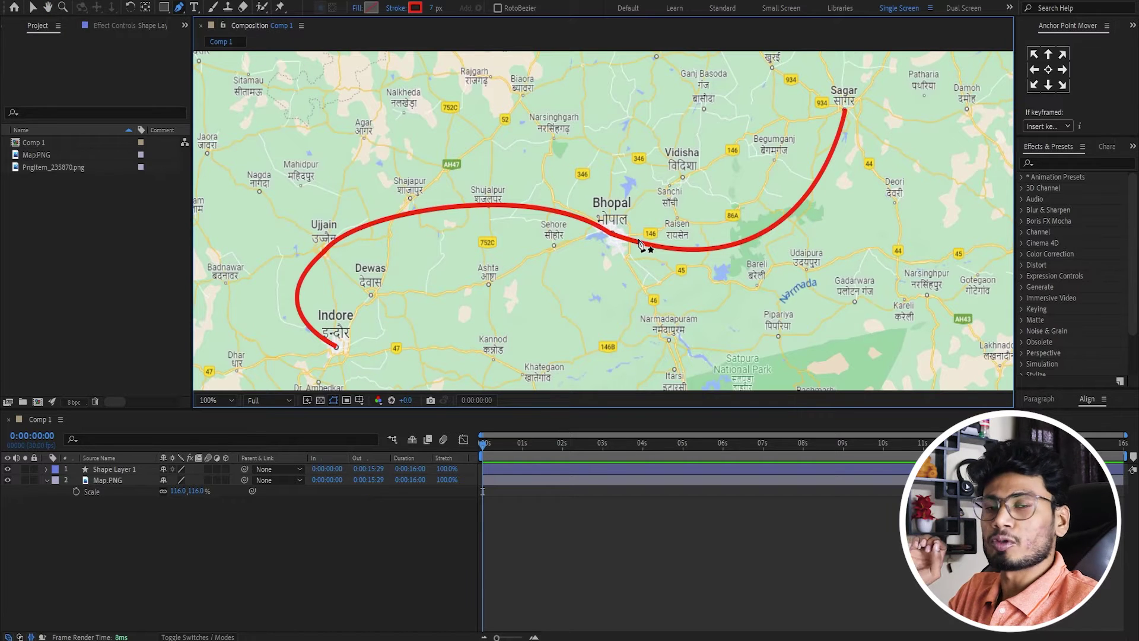
{"action": "left_click", "coordinate": [501, 468]}
{"action": "left_click", "coordinate": [525, 529]}
{"action": "left_click", "coordinate": [543, 473]}
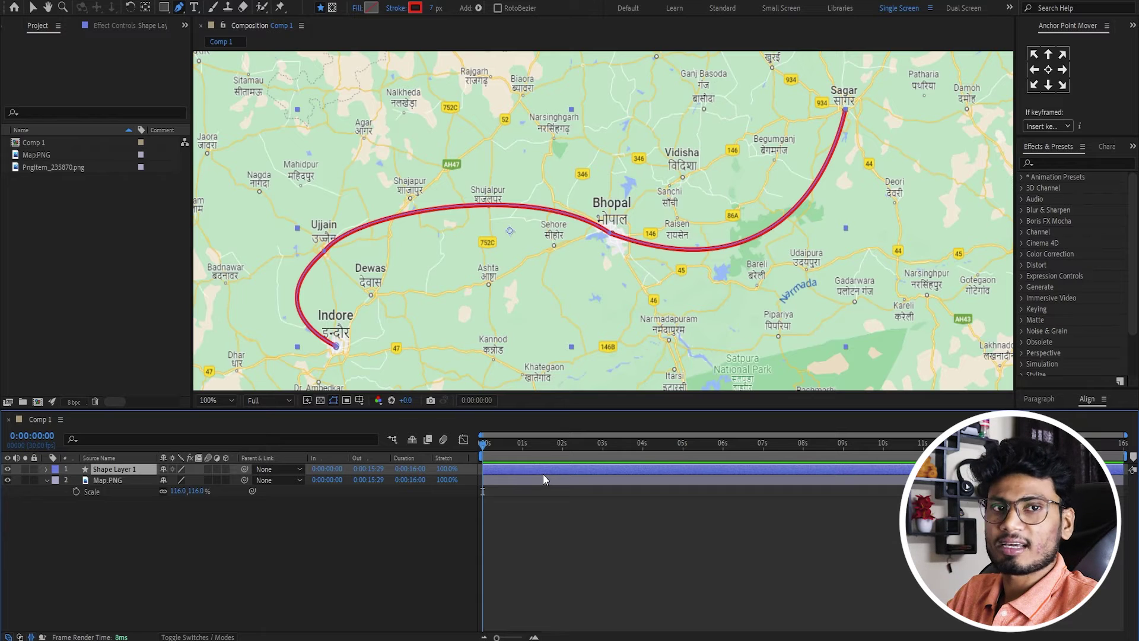
{"action": "left_click", "coordinate": [479, 8]}
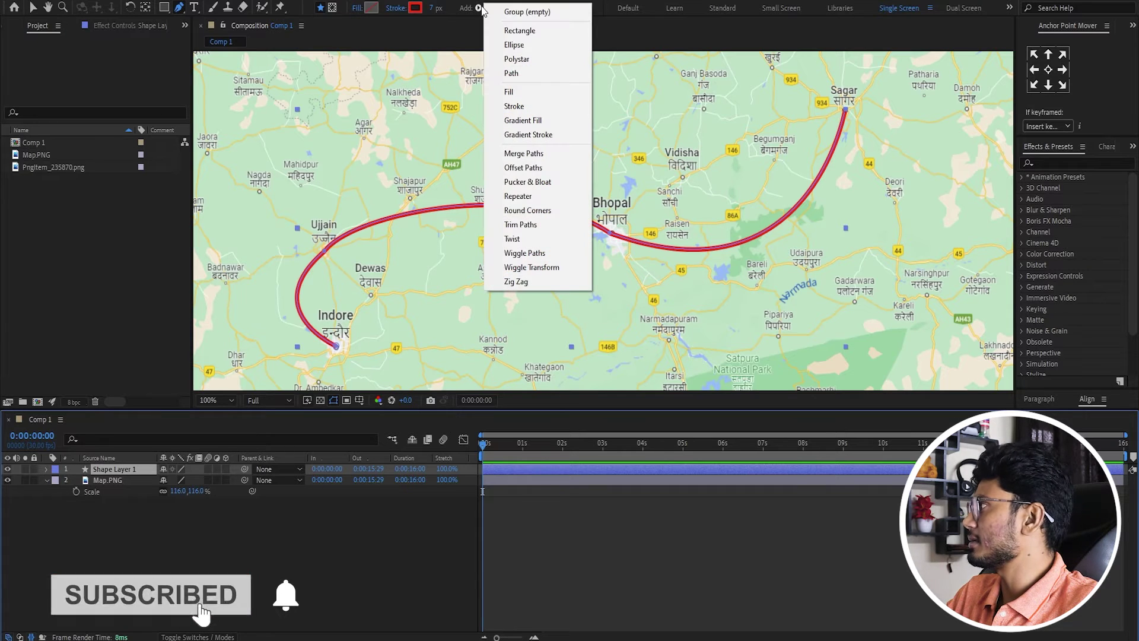
Add Trim Paths and keyframe End at 0% at 0s, then 16% at 0:29 and 2s.
{"action": "left_click", "coordinate": [522, 226]}
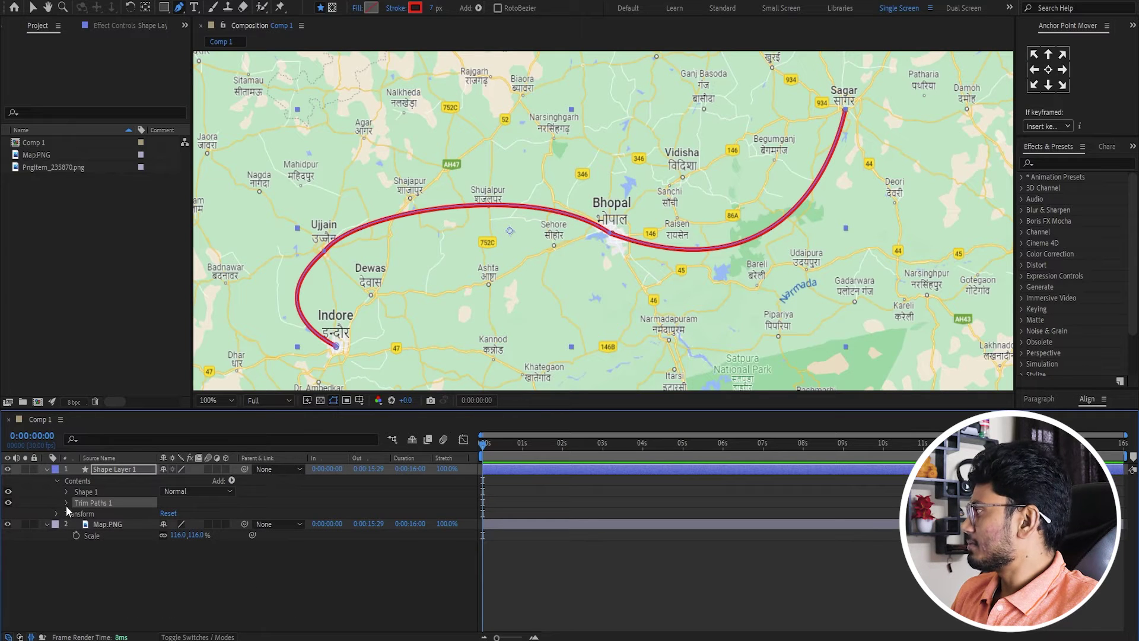
{"action": "left_click", "coordinate": [66, 503]}
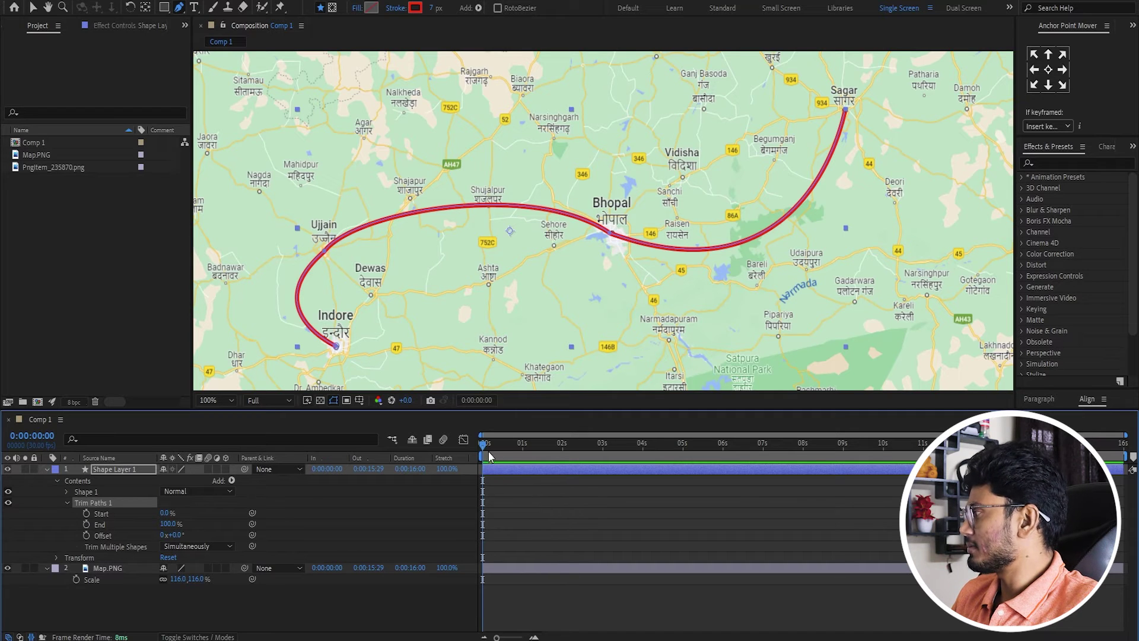
{"action": "left_click_drag", "start_coordinate": [167, 526], "coordinate": [121, 525]}
{"action": "left_click", "coordinate": [86, 524]}
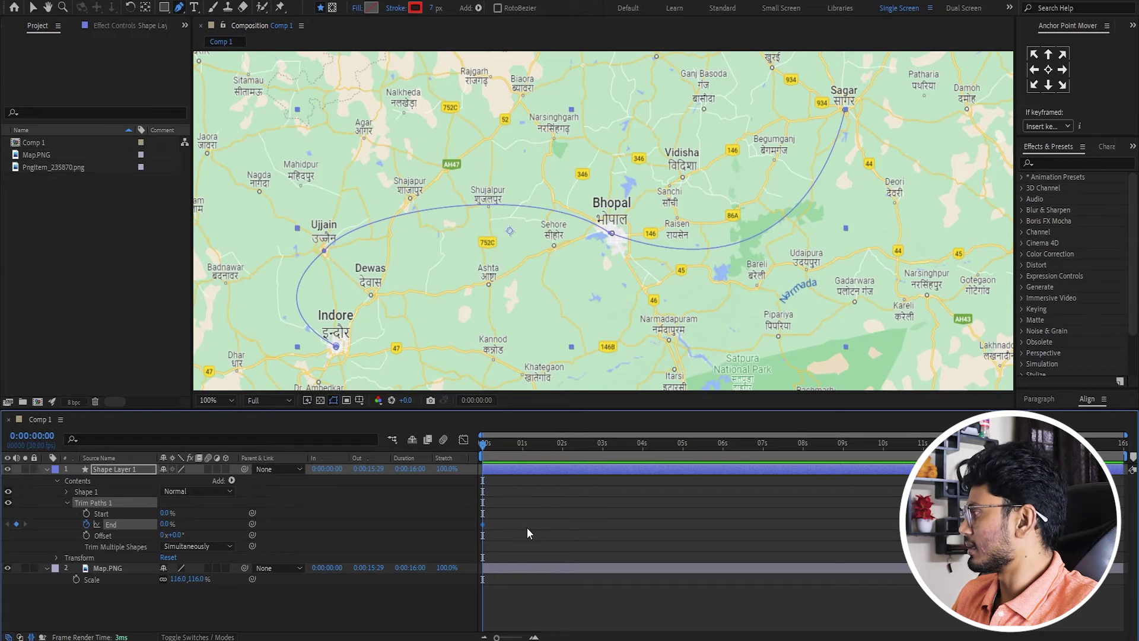
{"action": "left_click", "coordinate": [521, 450]}
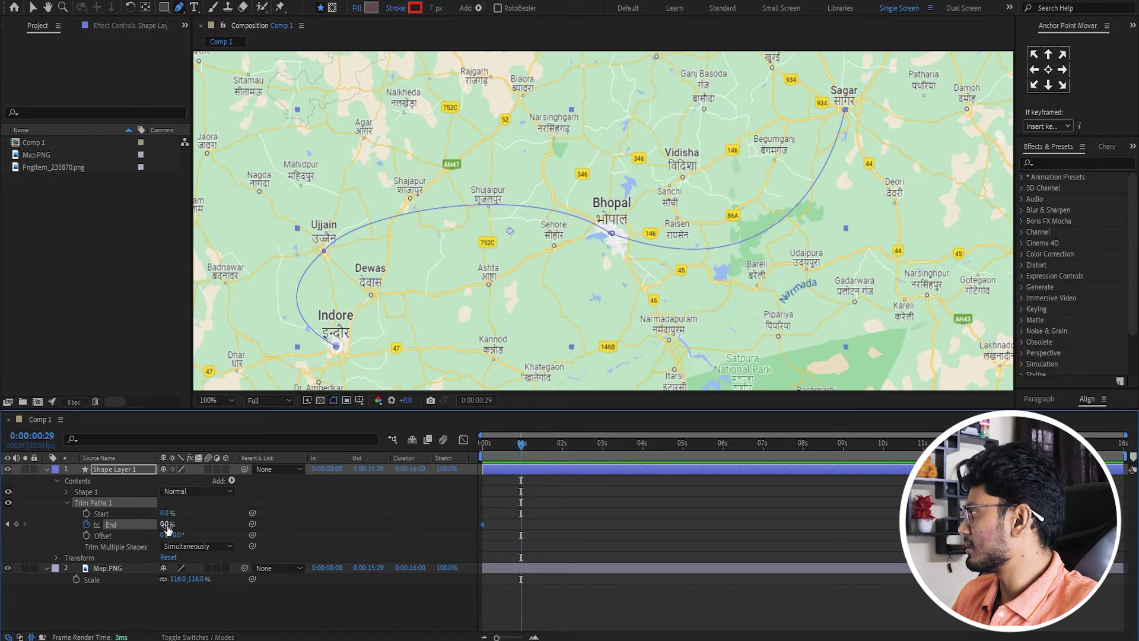
{"action": "left_click_drag", "start_coordinate": [167, 525], "coordinate": [177, 524]}
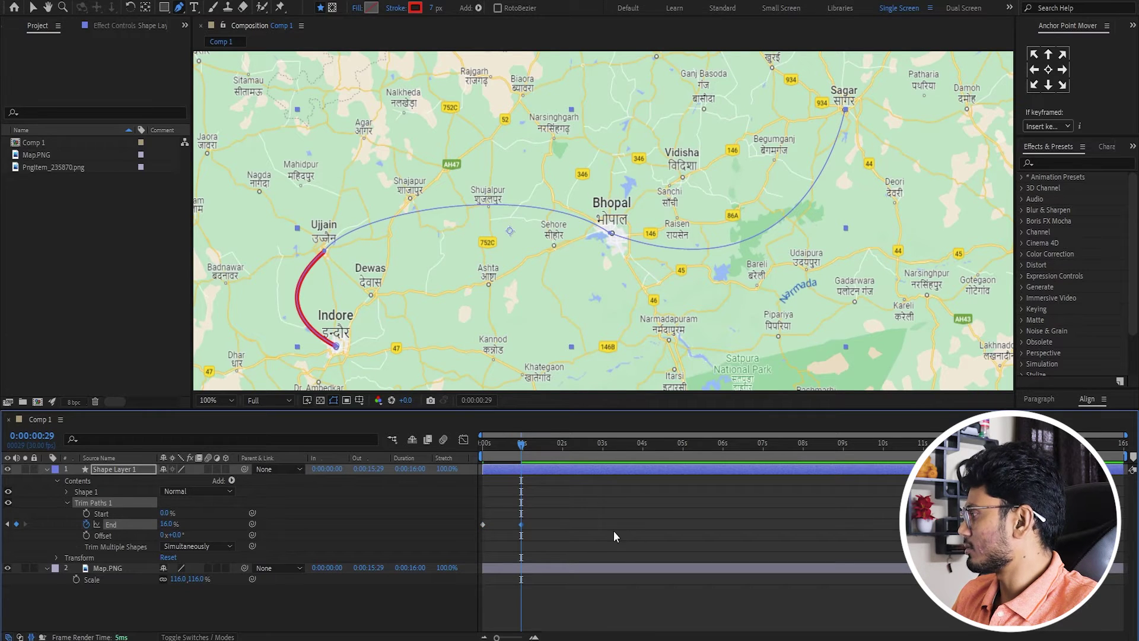
{"action": "left_click", "coordinate": [561, 447]}
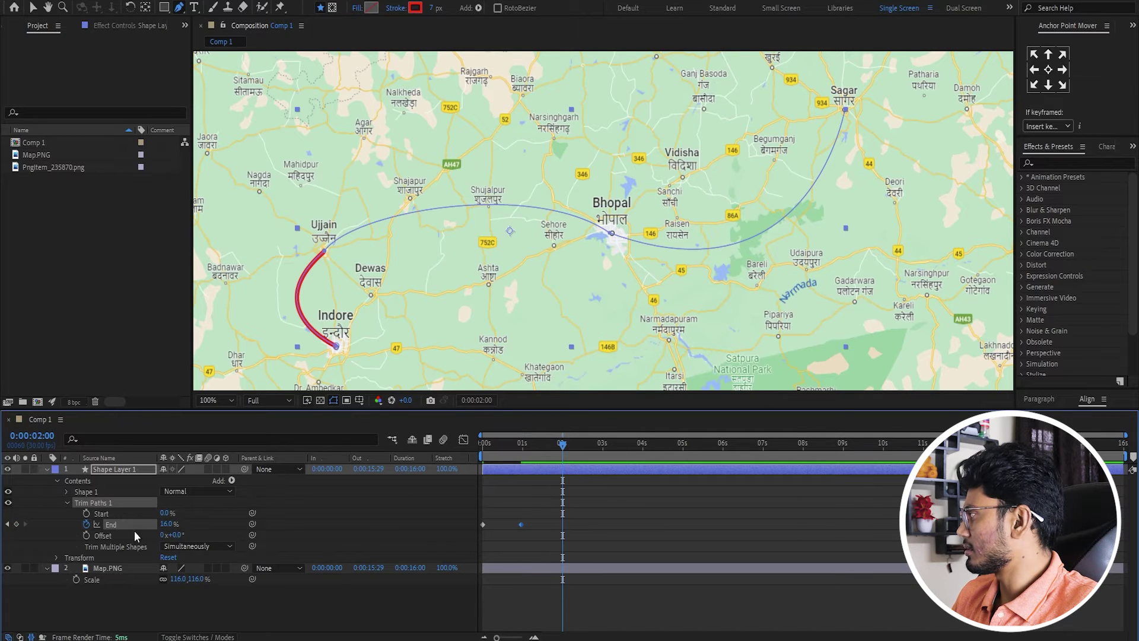
{"action": "left_click", "coordinate": [16, 525]}
Keyframe End at 58% at 4s and 5:01, then 100% at 7s, and preview.
{"action": "left_click_drag", "start_coordinate": [570, 443], "coordinate": [642, 454]}
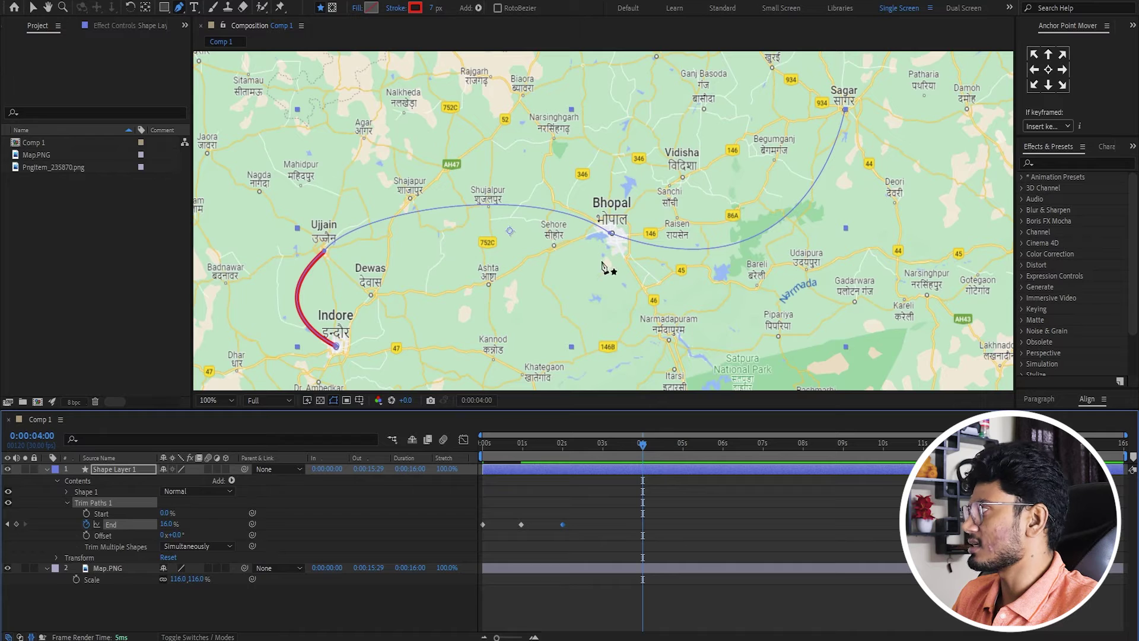
{"action": "left_click_drag", "start_coordinate": [171, 528], "coordinate": [193, 525]}
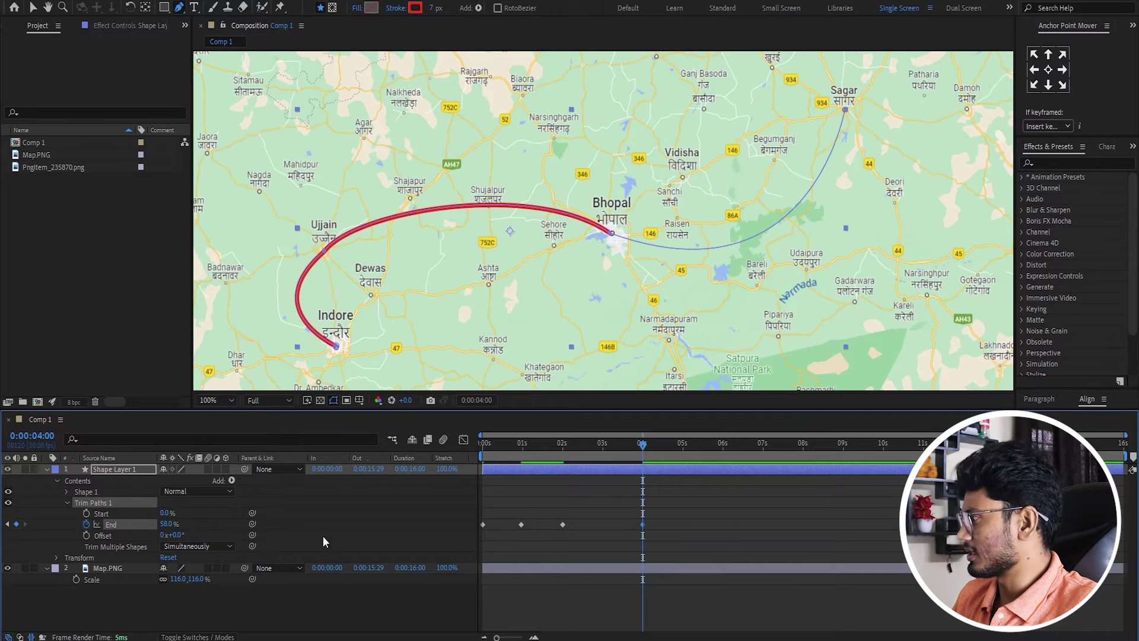
{"action": "left_click", "coordinate": [682, 447]}
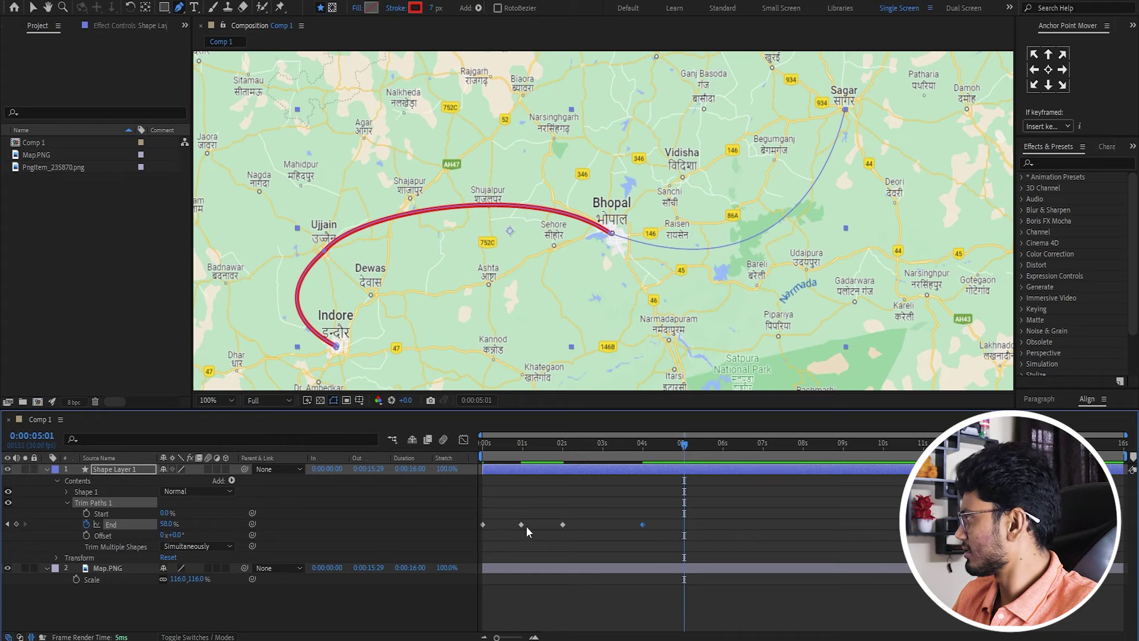
{"action": "left_click", "coordinate": [16, 524]}
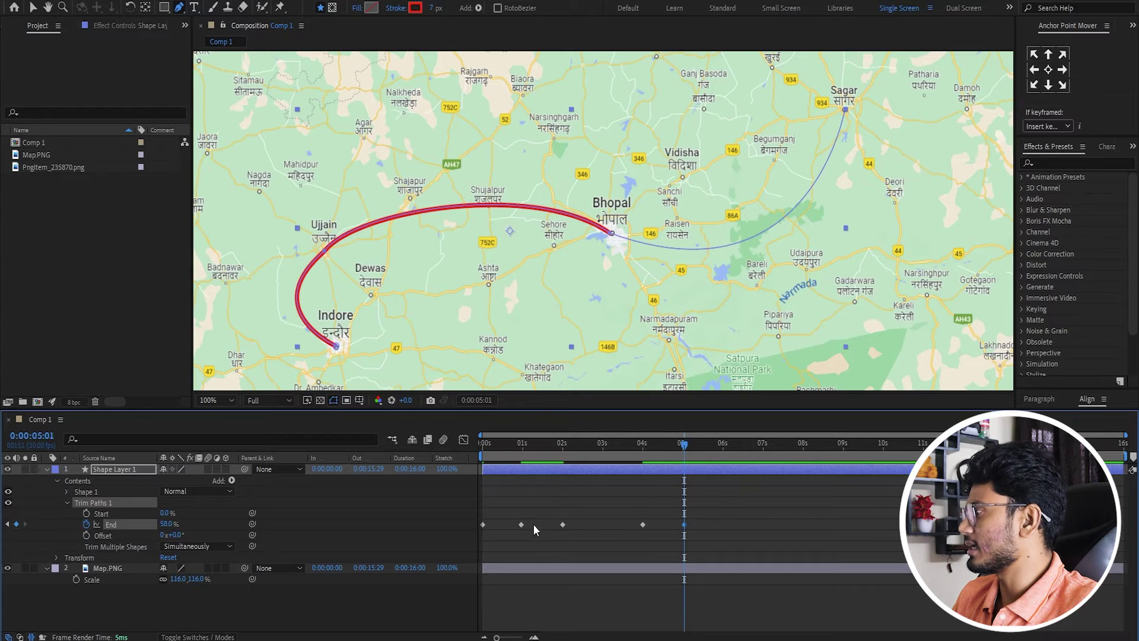
{"action": "left_click", "coordinate": [764, 451]}
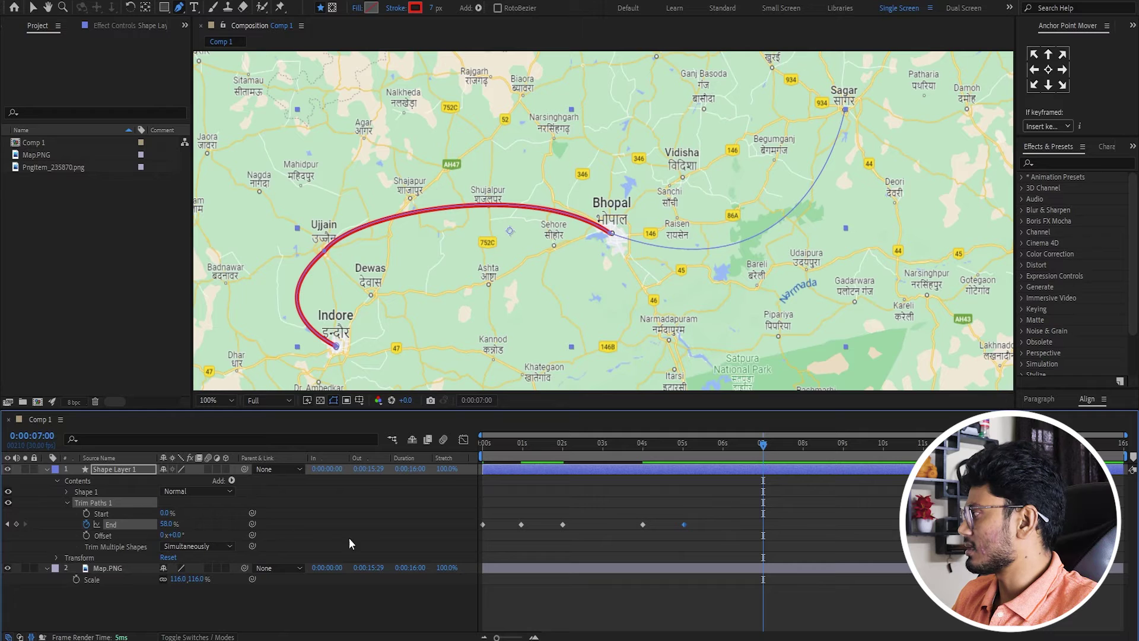
{"action": "left_click_drag", "start_coordinate": [165, 526], "coordinate": [194, 527]}
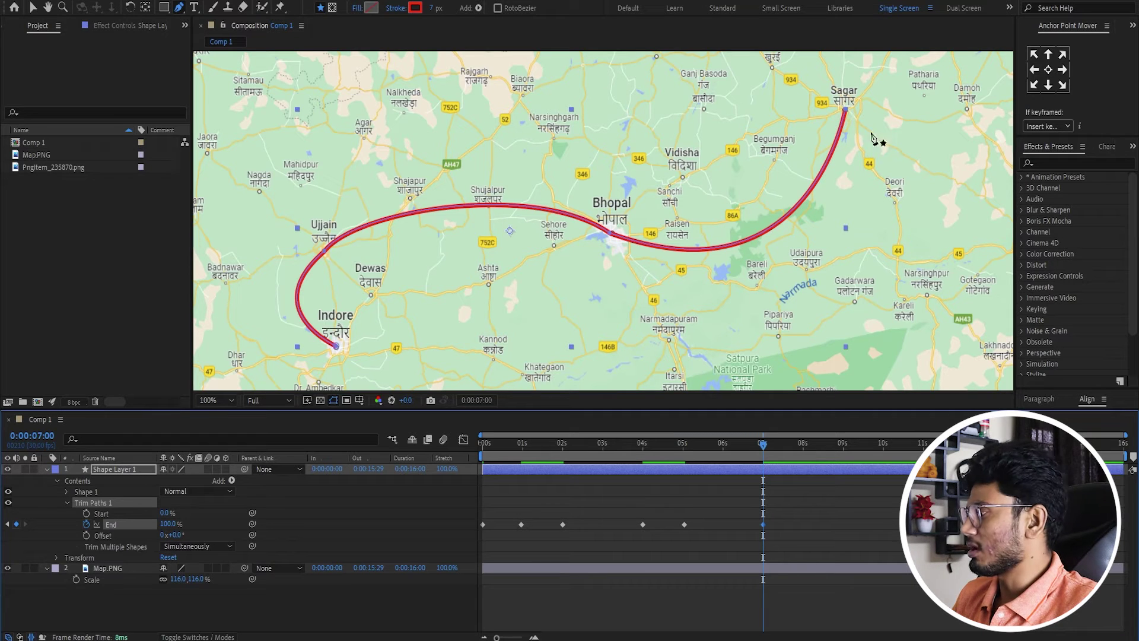
{"action": "left_click_drag", "start_coordinate": [763, 443], "coordinate": [434, 448]}
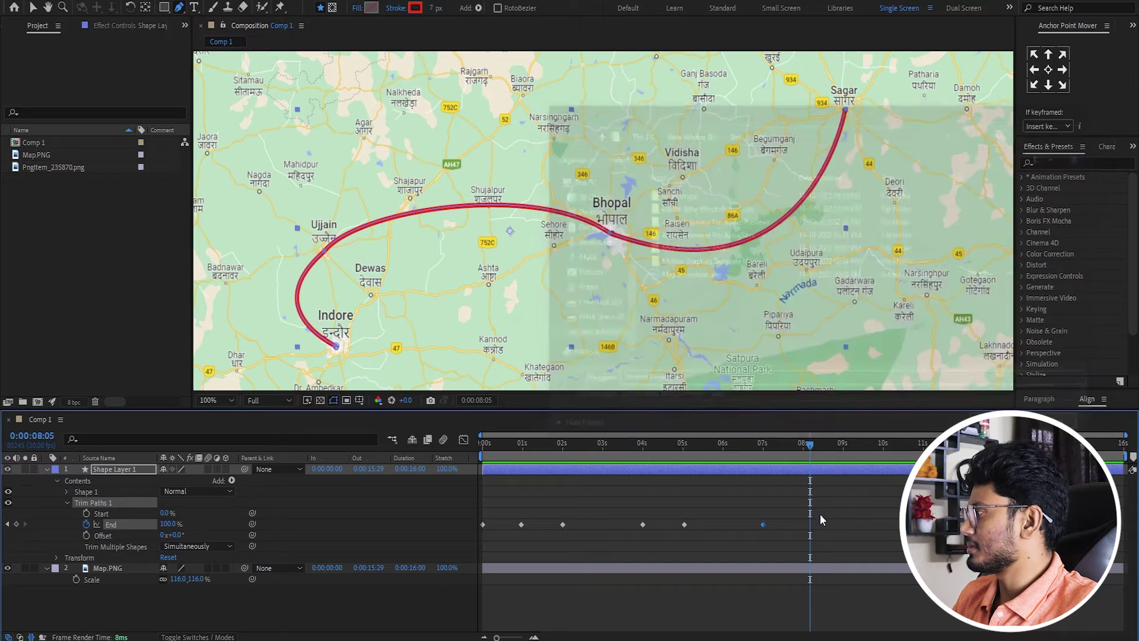
{"action": "key", "text": "space"}
{"action": "left_click", "coordinate": [512, 589]}
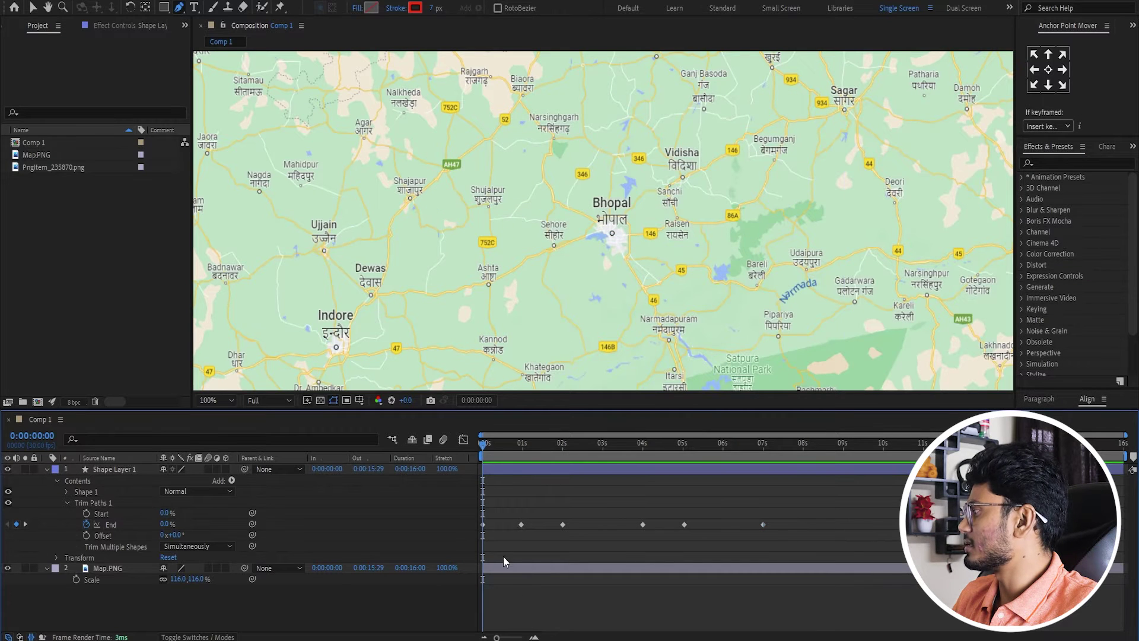
{"action": "mouse_move", "coordinate": [483, 442]}
{"action": "left_mouse_down"}
{"action": "mouse_move", "coordinate": [510, 442]}
{"action": "mouse_move", "coordinate": [485, 457]}
{"action": "left_mouse_up"}
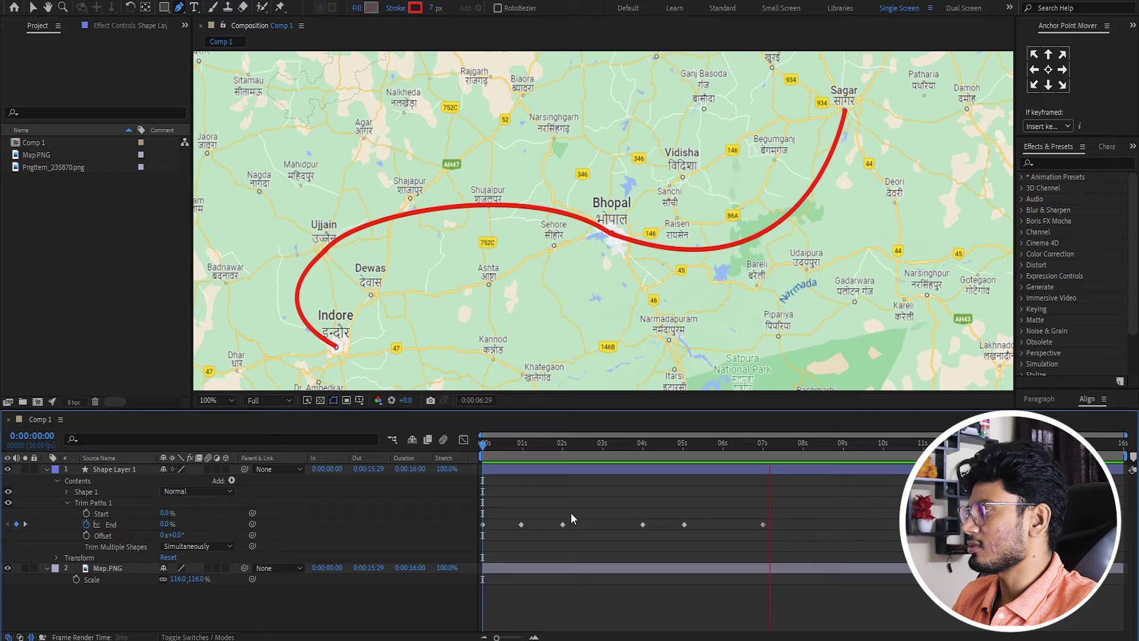
{"action": "key", "text": "space"}
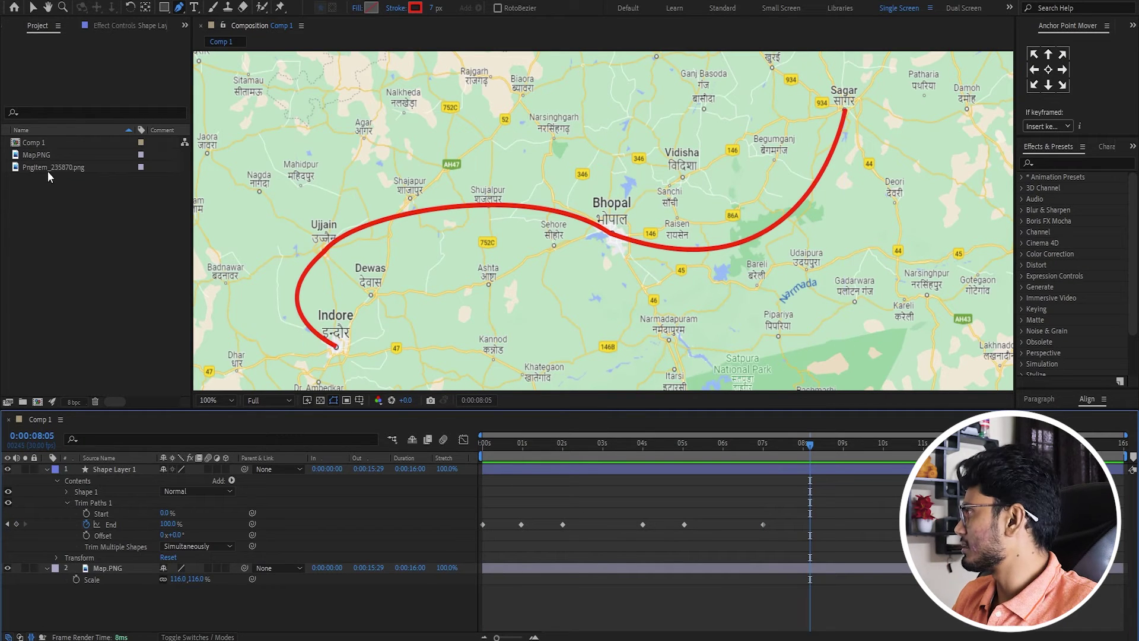
{"action": "left_click", "coordinate": [514, 468]}
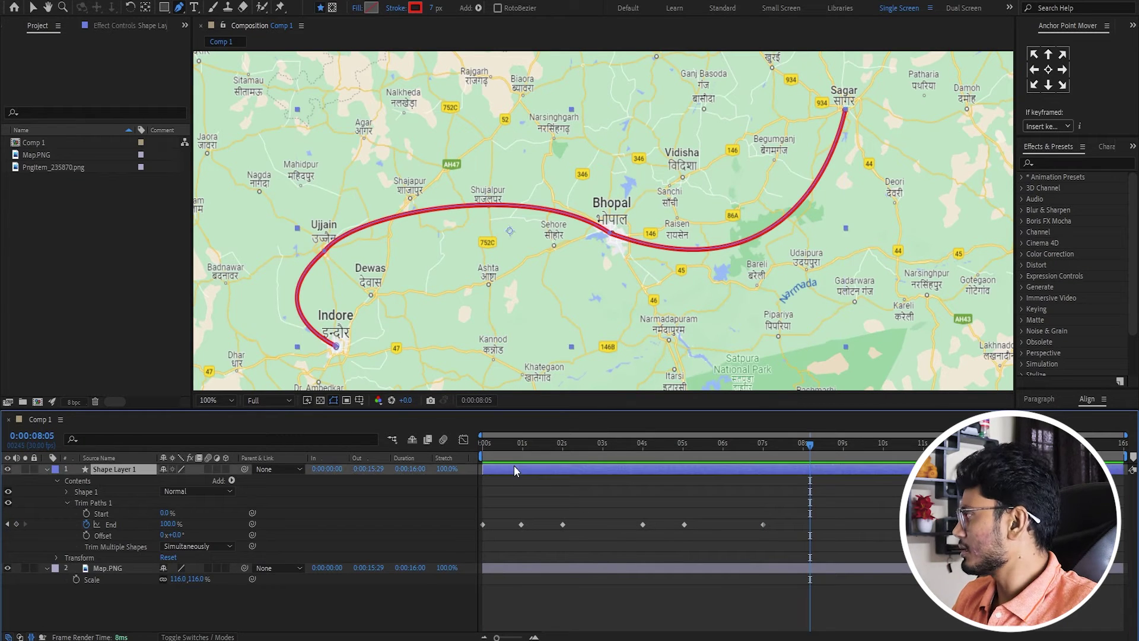
Set the route's Stroke 1 to Round Cap and Round Join.
{"action": "left_click", "coordinate": [66, 492]}
{"action": "left_click", "coordinate": [76, 513]}
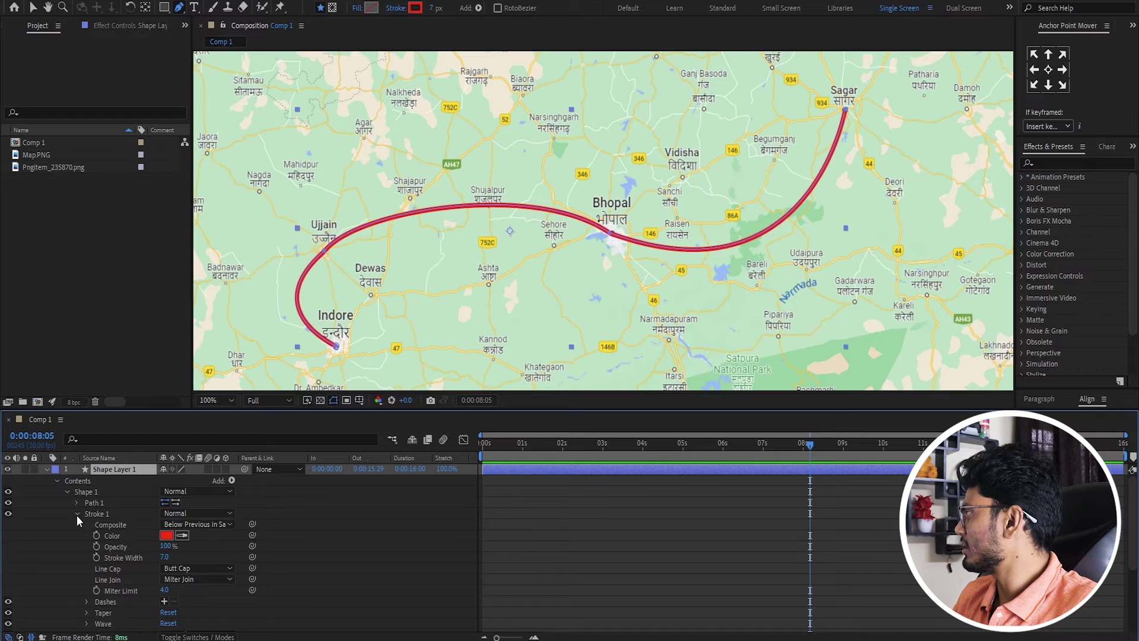
{"action": "left_click", "coordinate": [196, 569]}
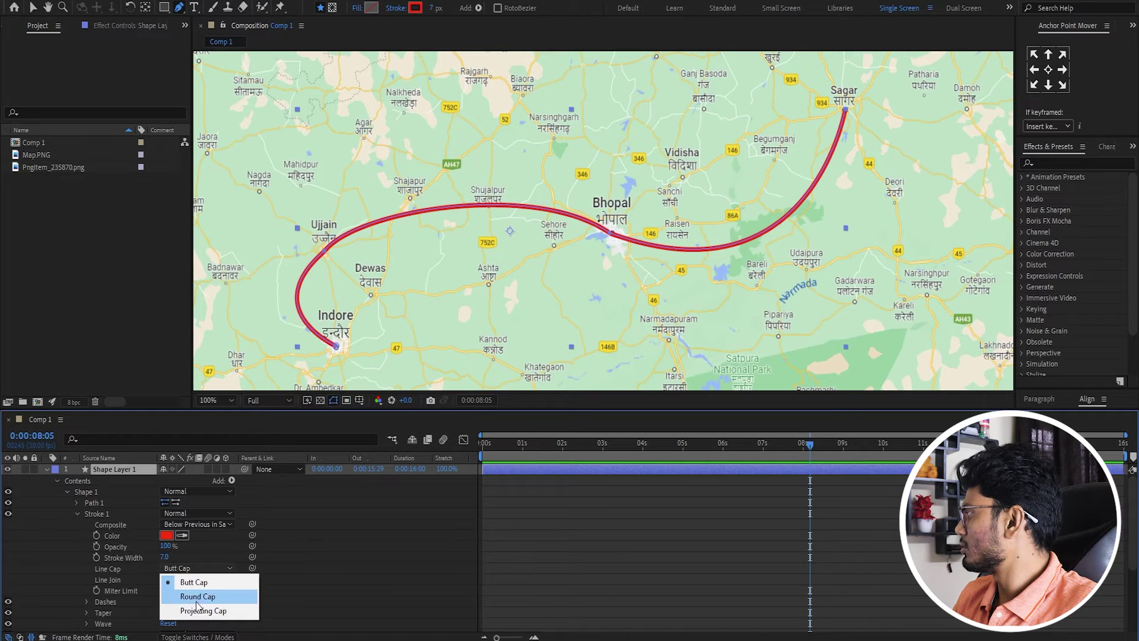
{"action": "left_click", "coordinate": [197, 596]}
{"action": "left_click", "coordinate": [196, 579]}
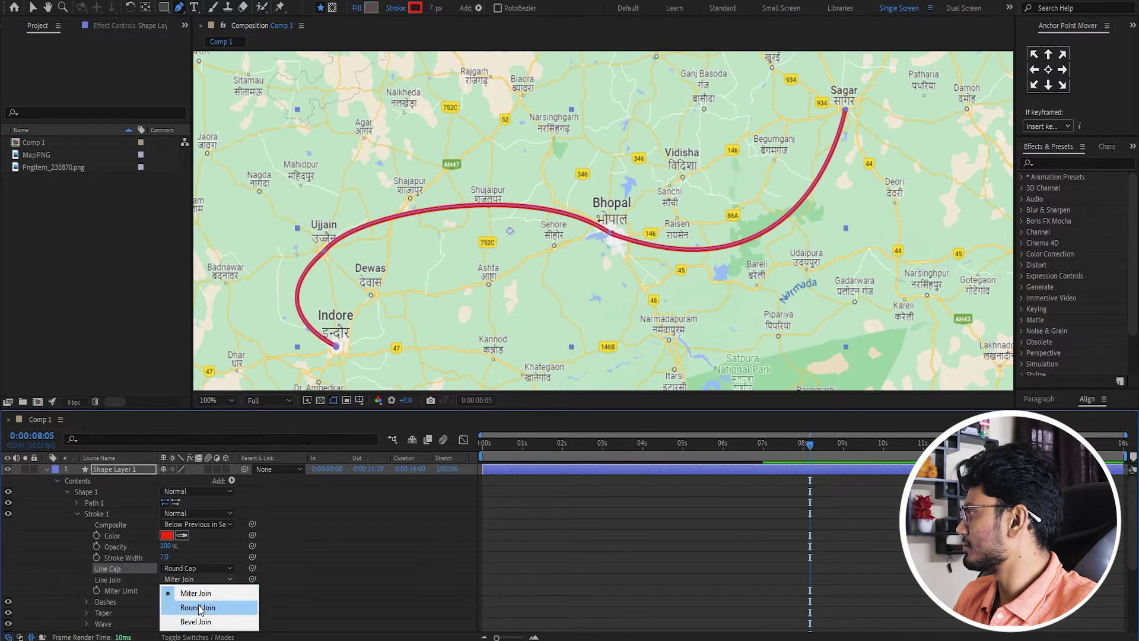
{"action": "left_click", "coordinate": [199, 608]}
{"action": "left_click", "coordinate": [645, 529]}
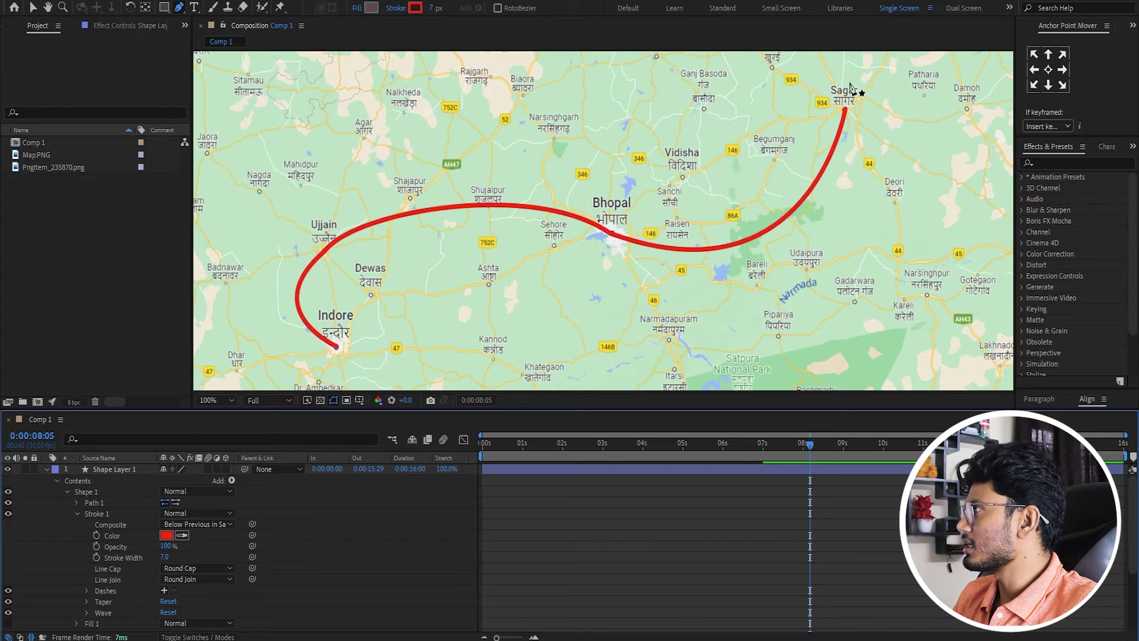
Compare Butt Cap on the route ends, then switch back to Round Cap.
{"action": "scroll", "coordinate": [847, 109], "scroll_direction": "up", "scroll_amount": 5}
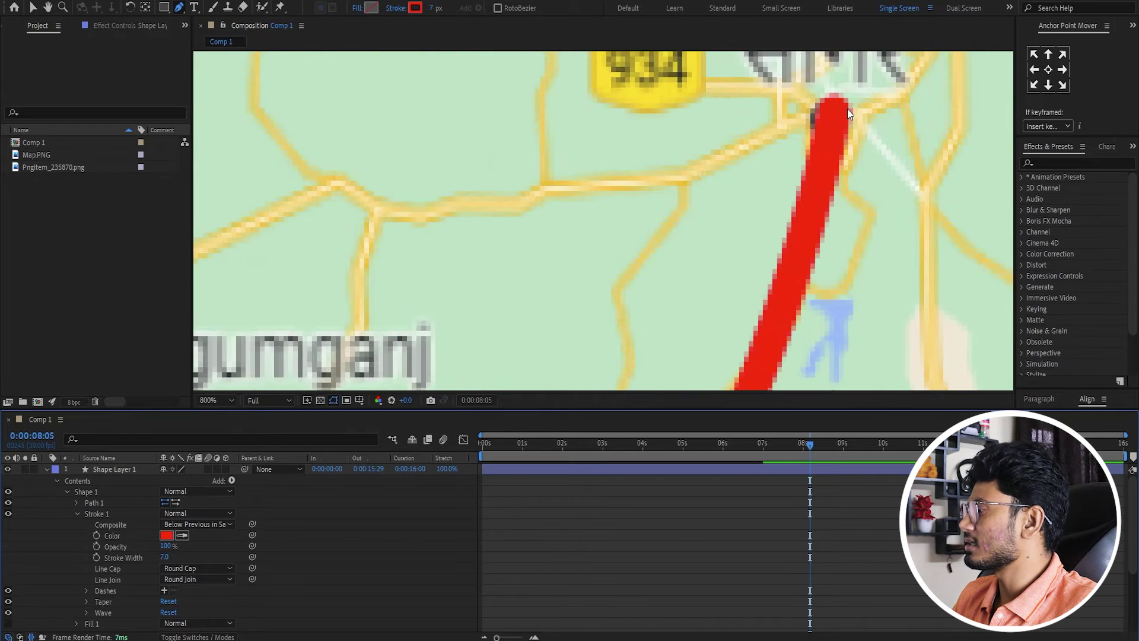
{"action": "scroll", "coordinate": [847, 109], "scroll_direction": "down", "scroll_amount": 3}
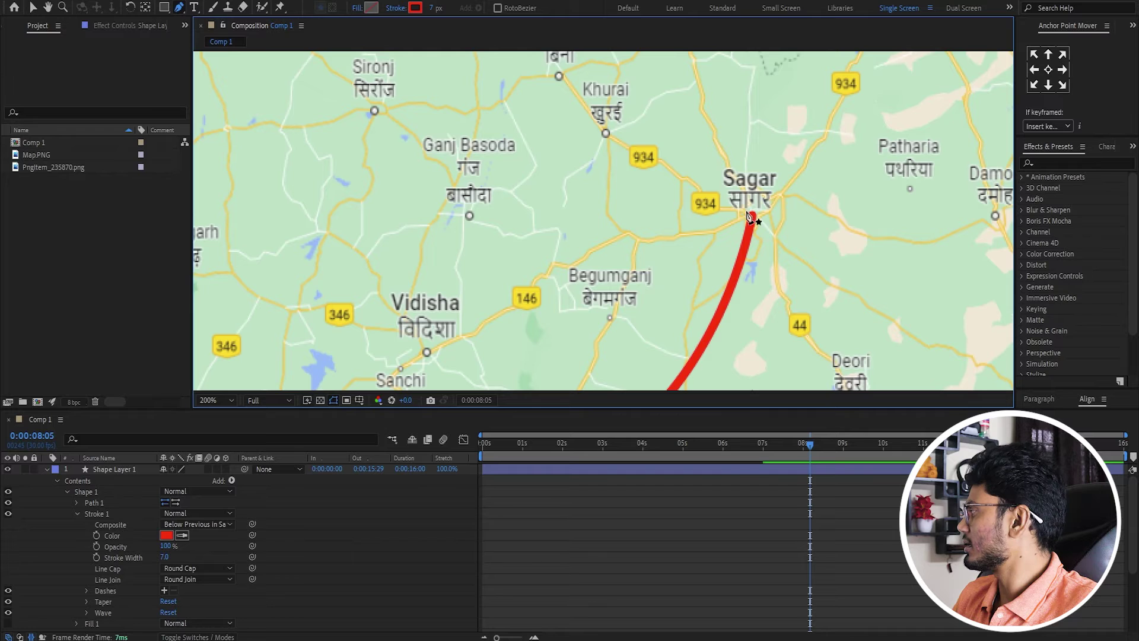
{"action": "left_click", "coordinate": [188, 568]}
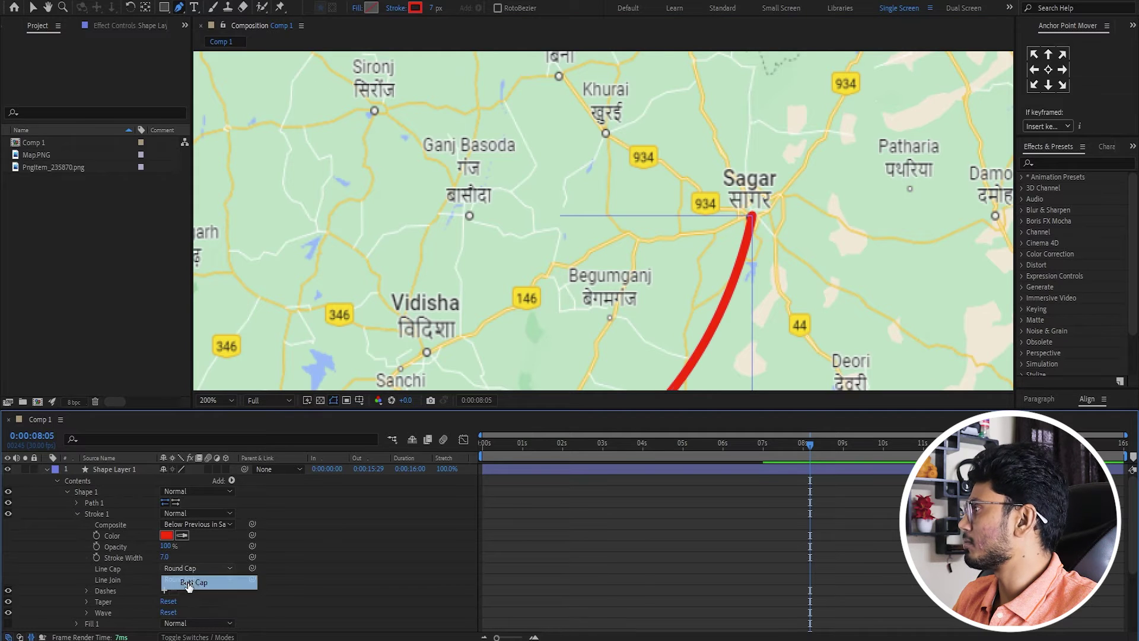
{"action": "left_click", "coordinate": [178, 581]}
{"action": "left_click", "coordinate": [687, 528]}
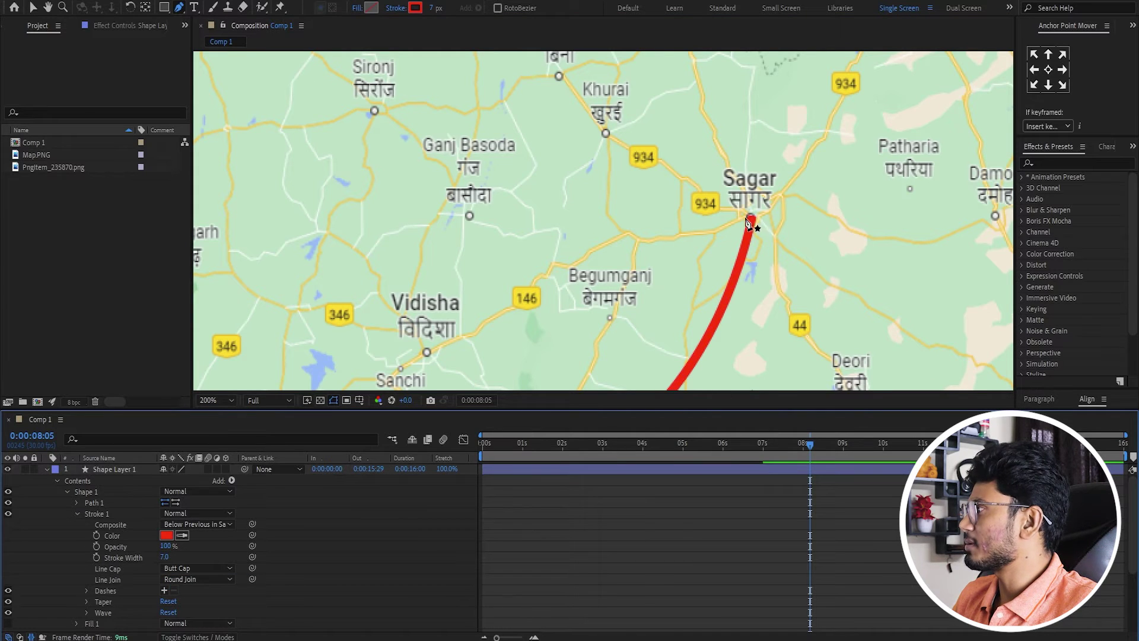
{"action": "left_click", "coordinate": [186, 568]}
{"action": "left_click", "coordinate": [190, 596]}
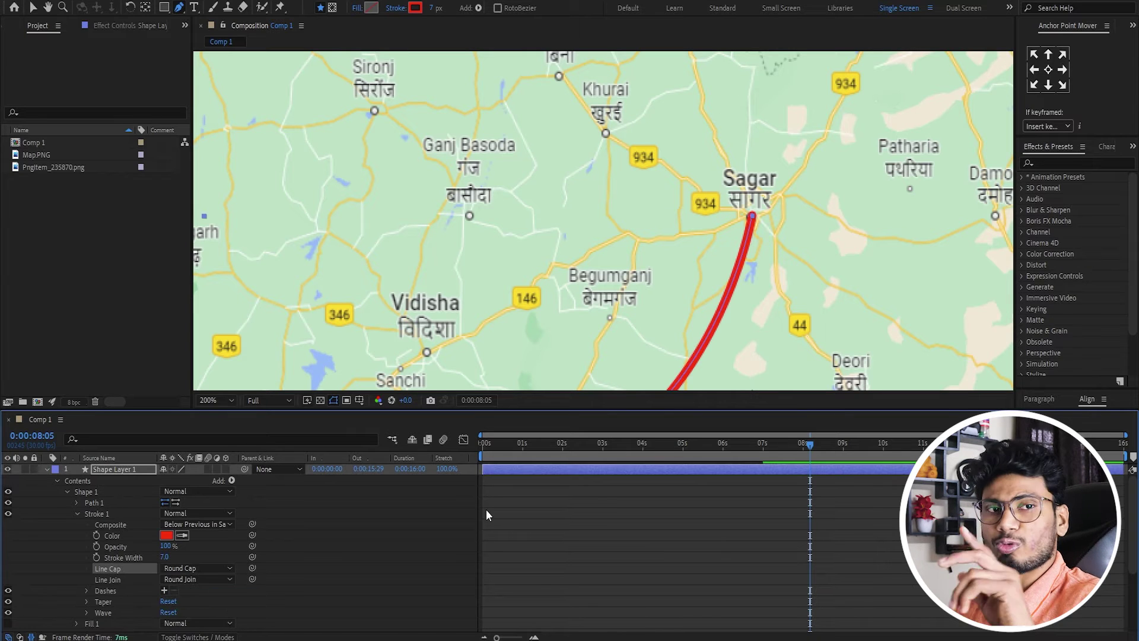
{"action": "left_click", "coordinate": [486, 510]}
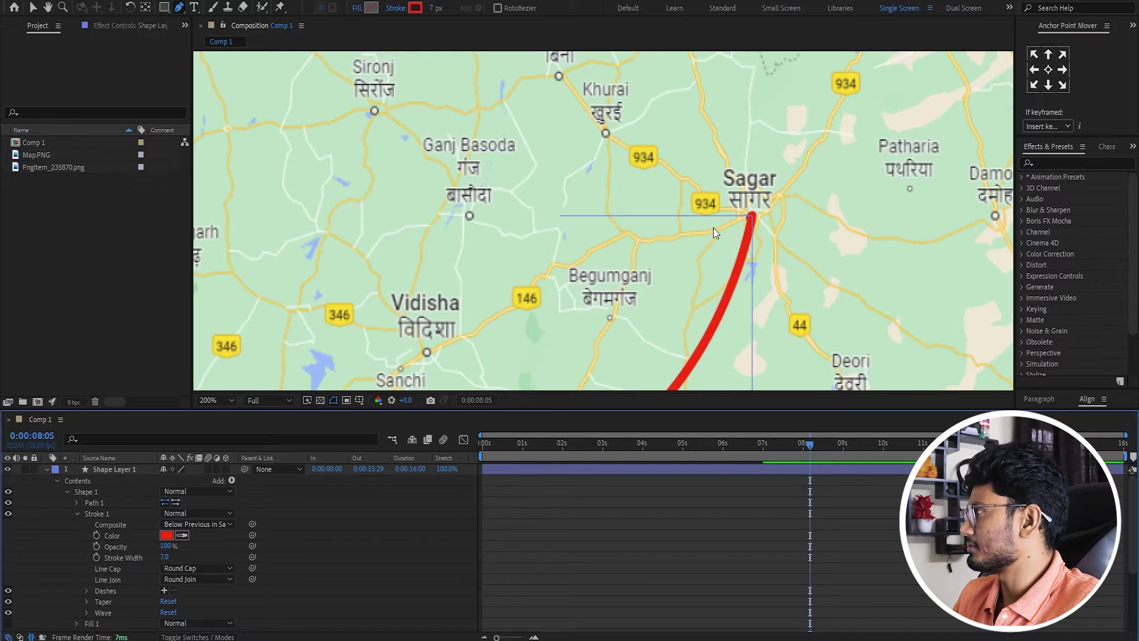
{"action": "scroll", "coordinate": [713, 228], "scroll_direction": "down", "scroll_amount": 4}
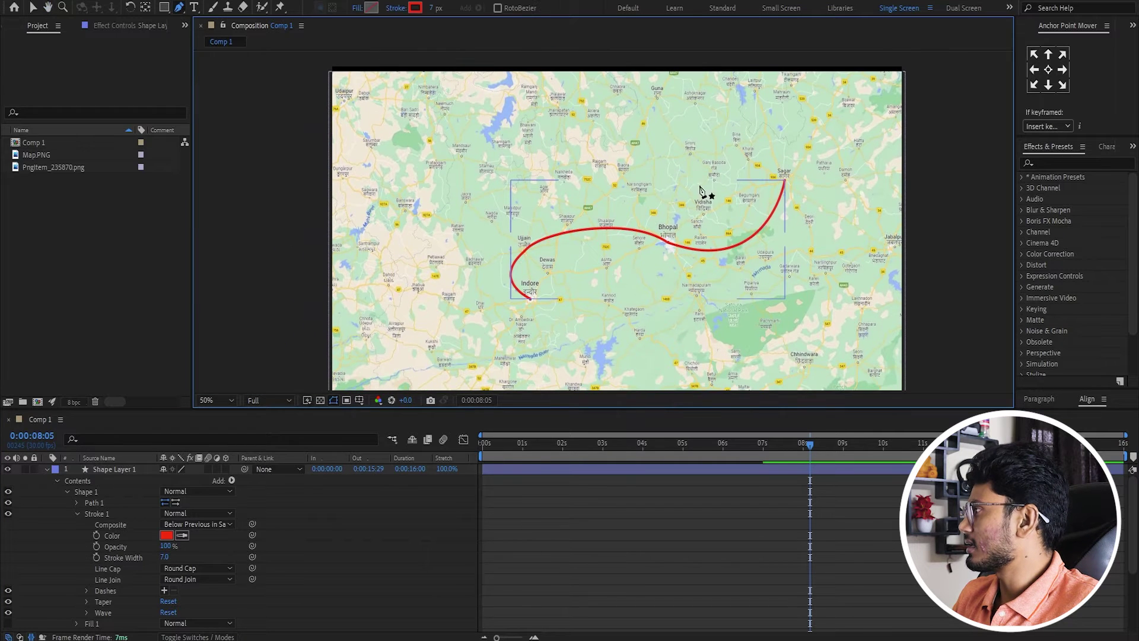
{"action": "scroll", "coordinate": [700, 186], "scroll_direction": "up", "scroll_amount": 2}
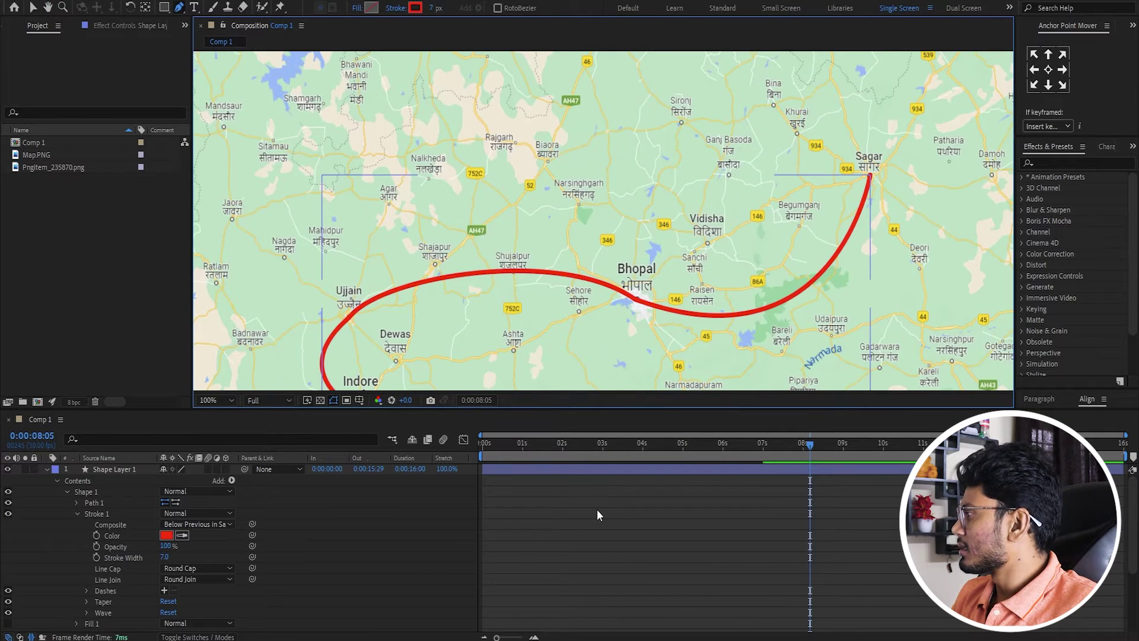
{"action": "left_click", "coordinate": [601, 472]}
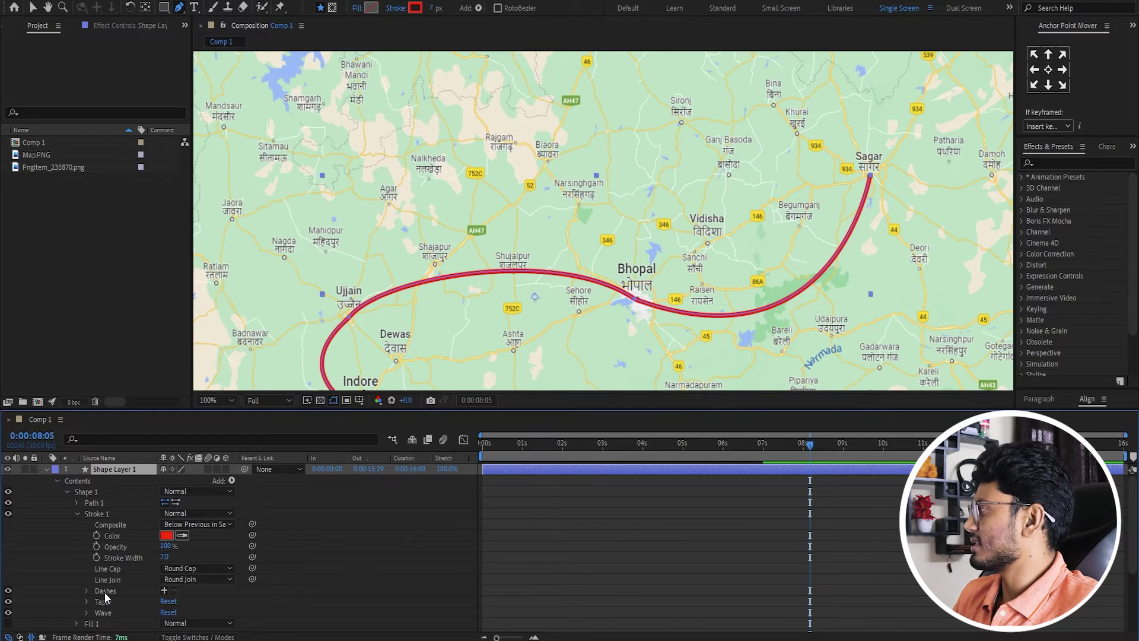
Add Dashes to the route stroke and set Dash length to 14.
{"action": "left_click", "coordinate": [164, 591]}
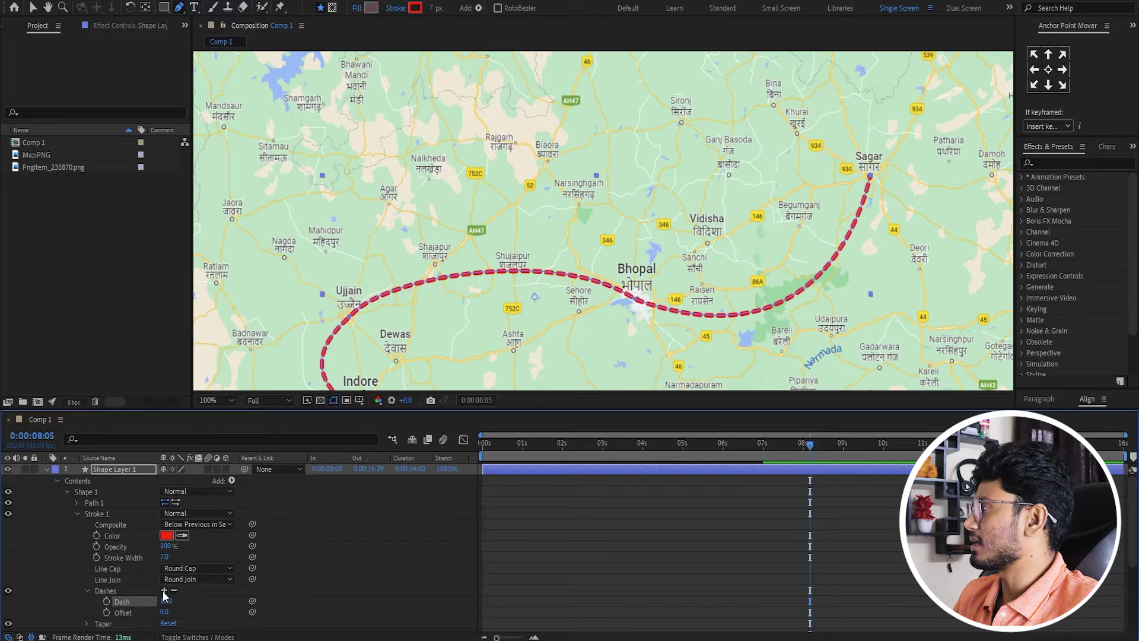
{"action": "scroll", "coordinate": [274, 594], "scroll_direction": "down", "scroll_amount": 3}
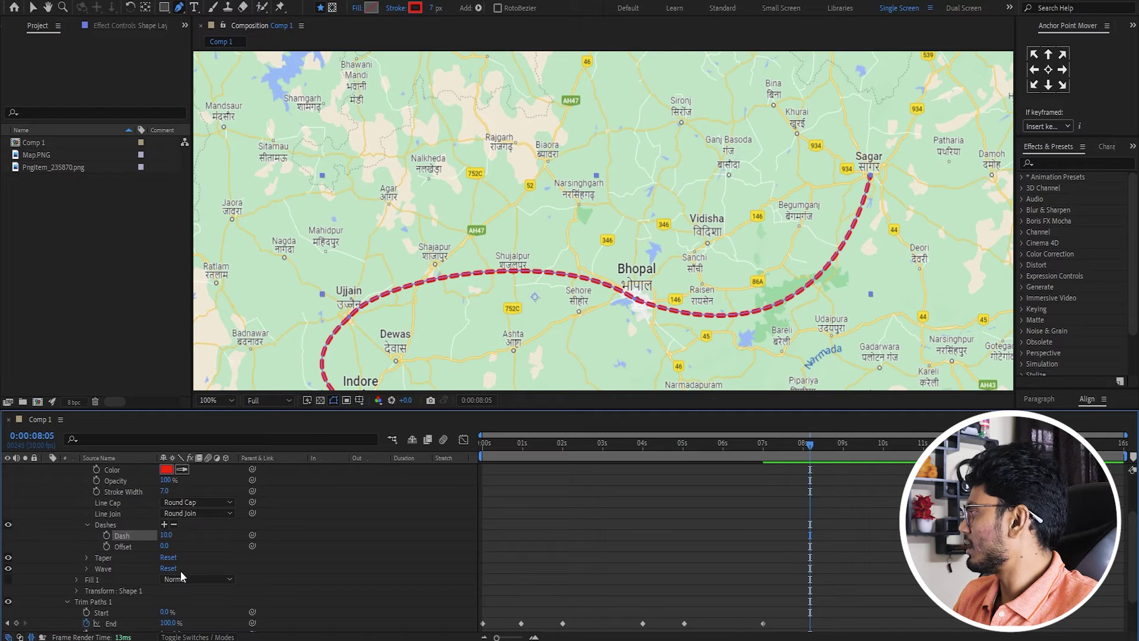
{"action": "left_click_drag", "start_coordinate": [166, 536], "coordinate": [180, 536]}
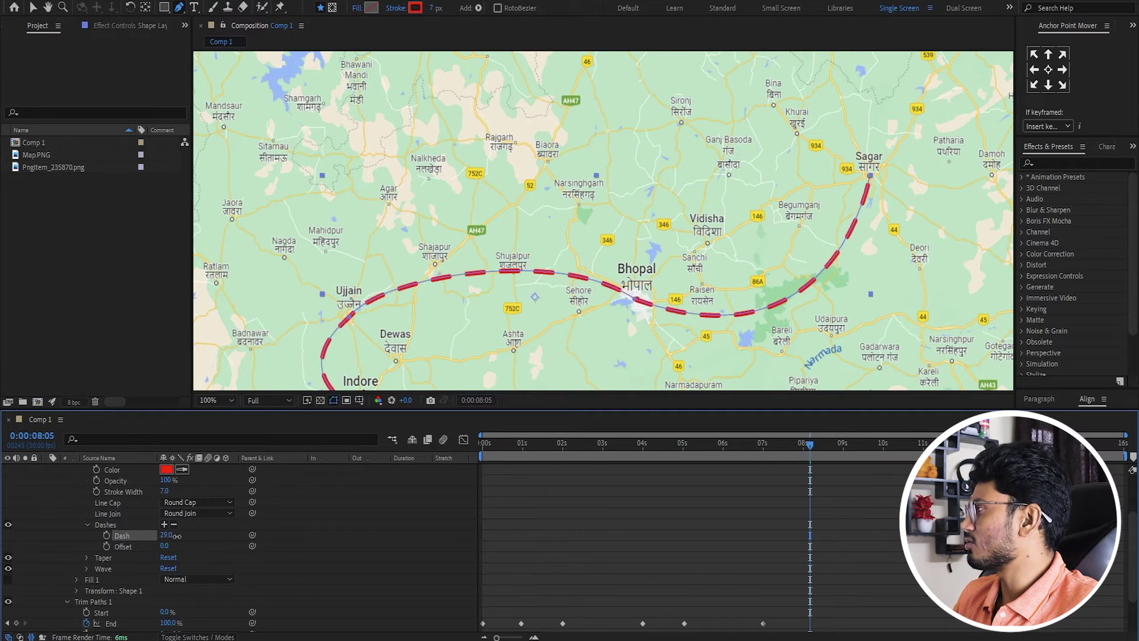
{"action": "left_click_drag", "start_coordinate": [180, 536], "coordinate": [168, 536]}
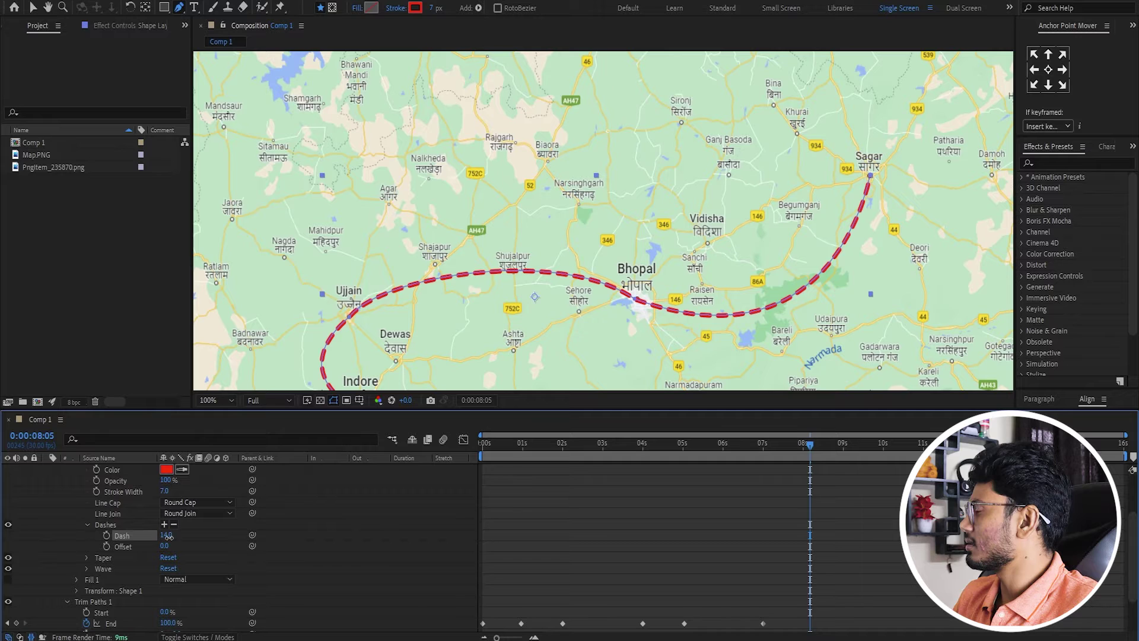
{"action": "left_click", "coordinate": [436, 534]}
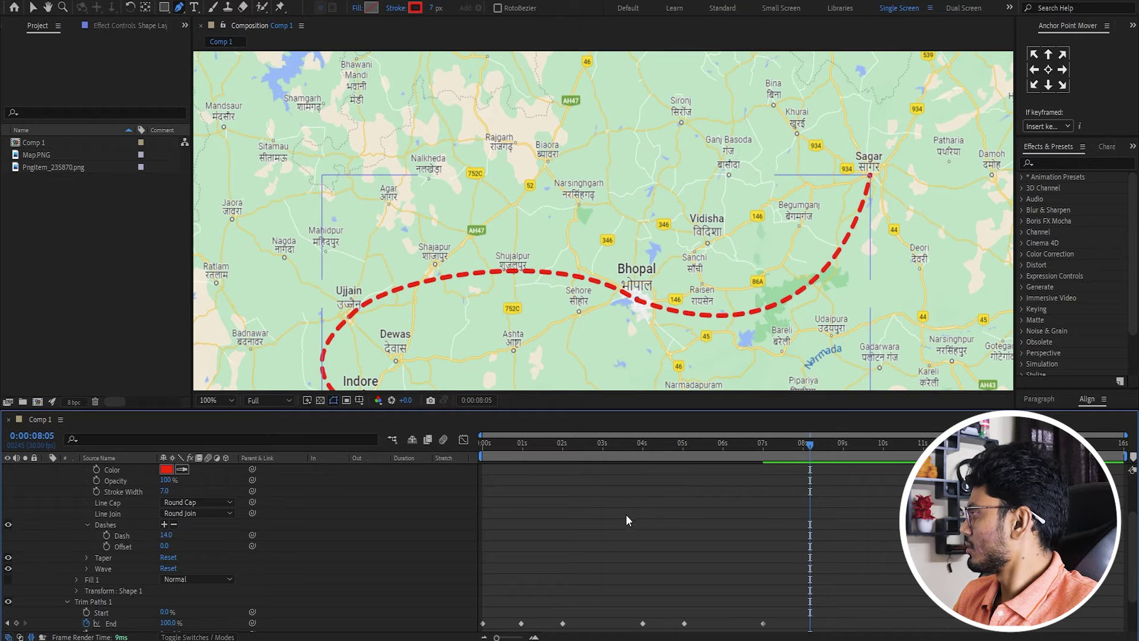
Keyframe the dash Offset at 0s and a changed value at the end, then preview.
{"action": "left_click_drag", "start_coordinate": [516, 445], "coordinate": [460, 444]}
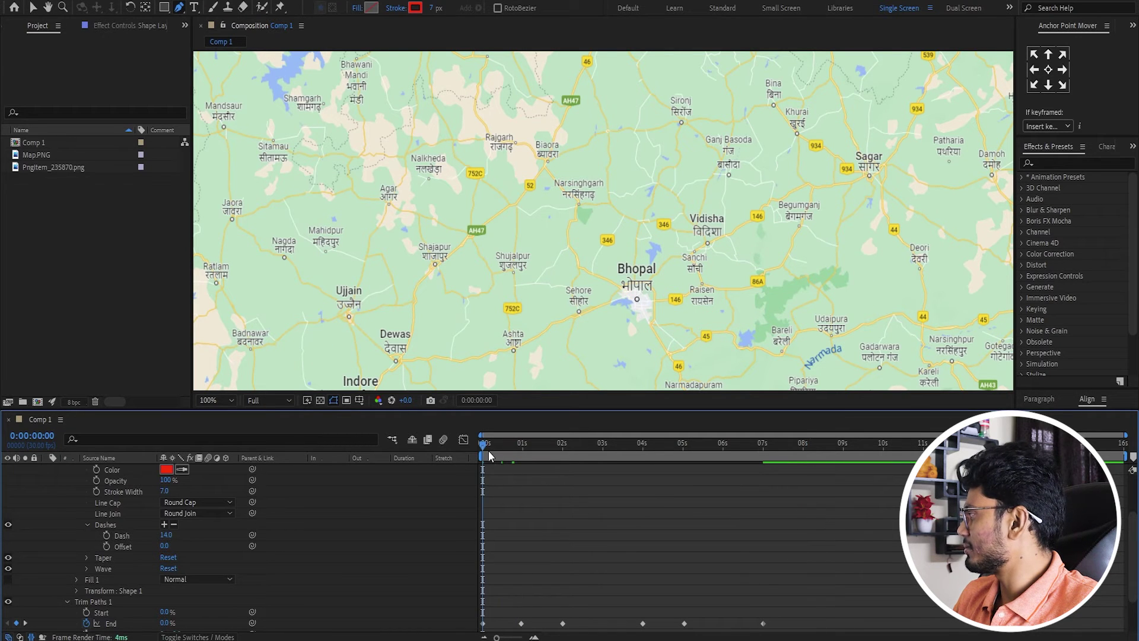
{"action": "left_click", "coordinate": [107, 547]}
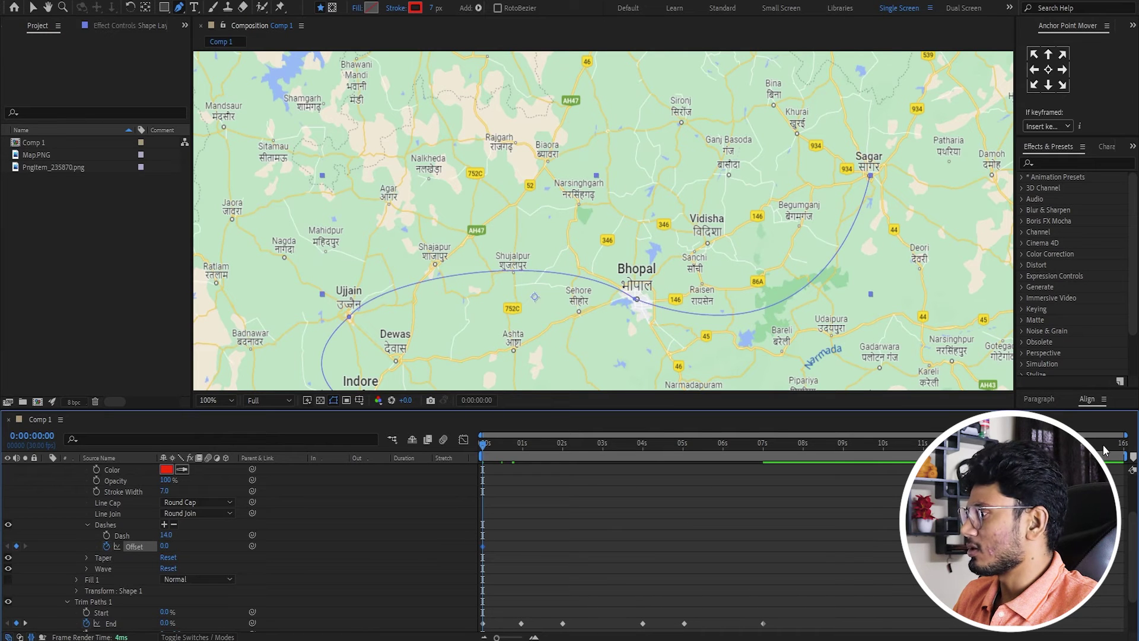
{"action": "left_click", "coordinate": [1130, 446]}
{"action": "left_click_drag", "start_coordinate": [166, 547], "coordinate": [222, 542]}
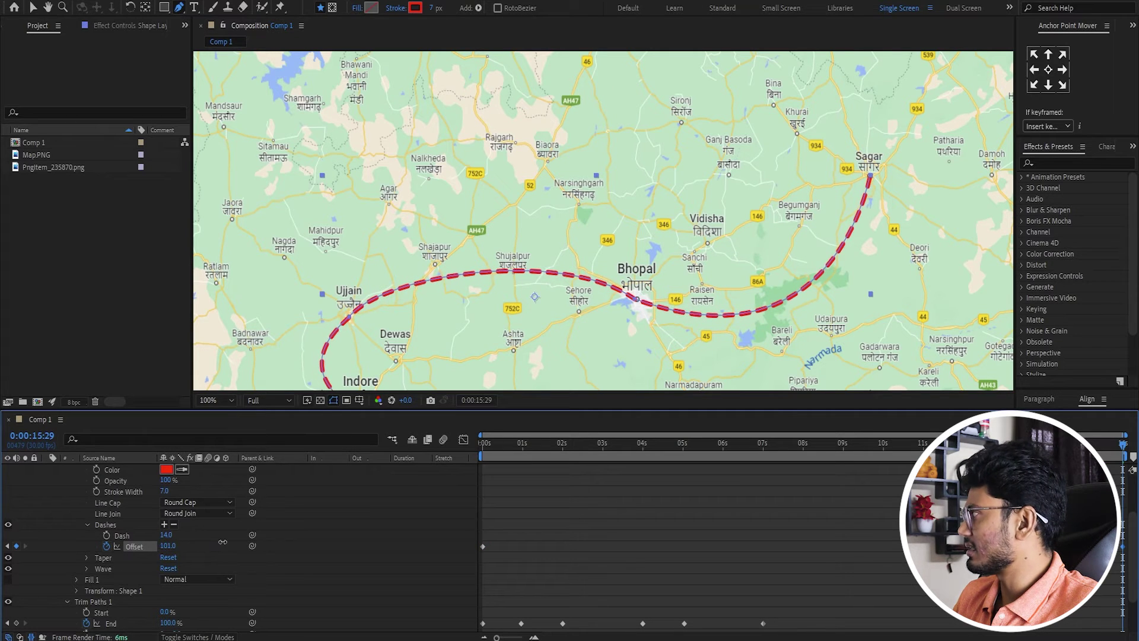
{"action": "left_click_drag", "start_coordinate": [222, 541], "coordinate": [74, 549]}
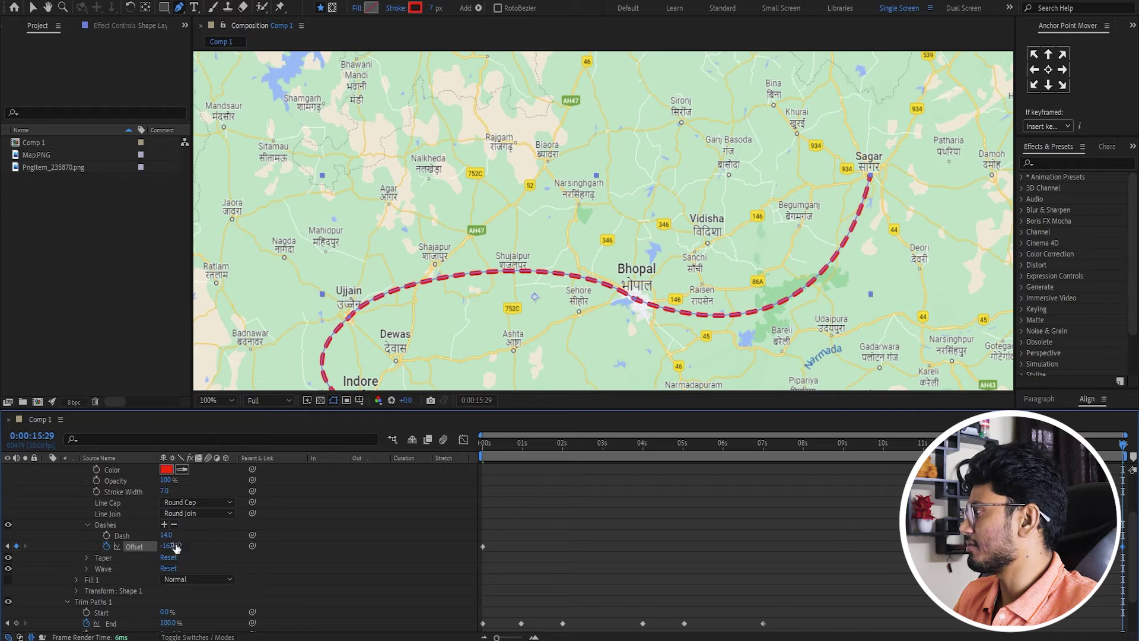
{"action": "key", "text": "space"}
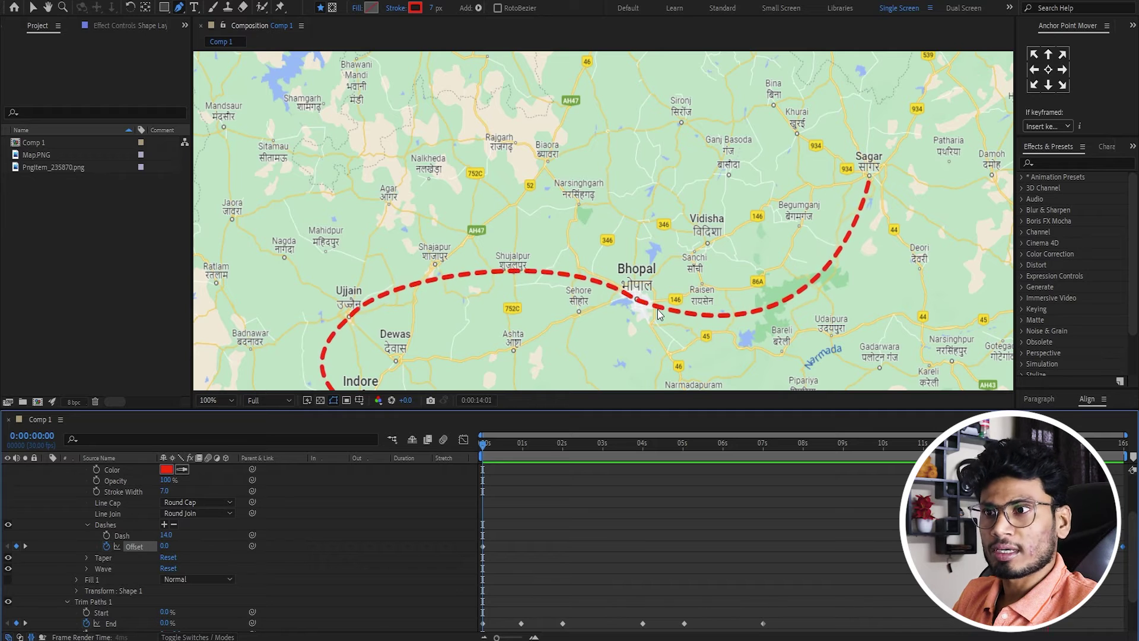
{"action": "left_click", "coordinate": [549, 442]}
{"action": "key", "text": "s"}
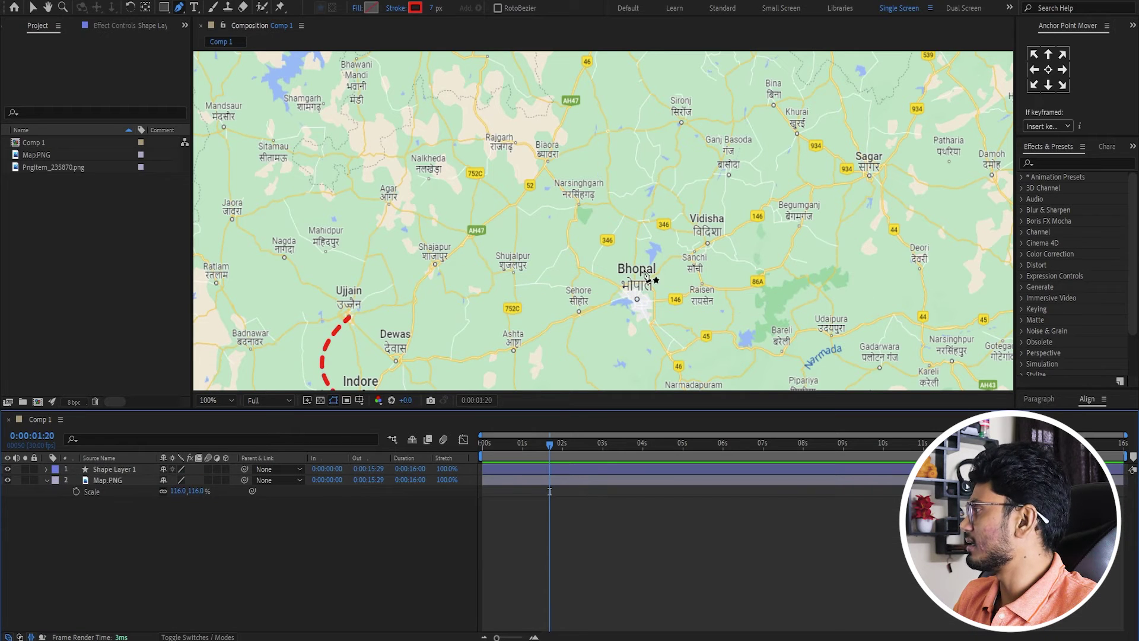
{"action": "scroll", "coordinate": [644, 274], "scroll_direction": "down", "scroll_amount": 2}
{"action": "scroll", "coordinate": [575, 249], "scroll_direction": "up", "scroll_amount": 2}
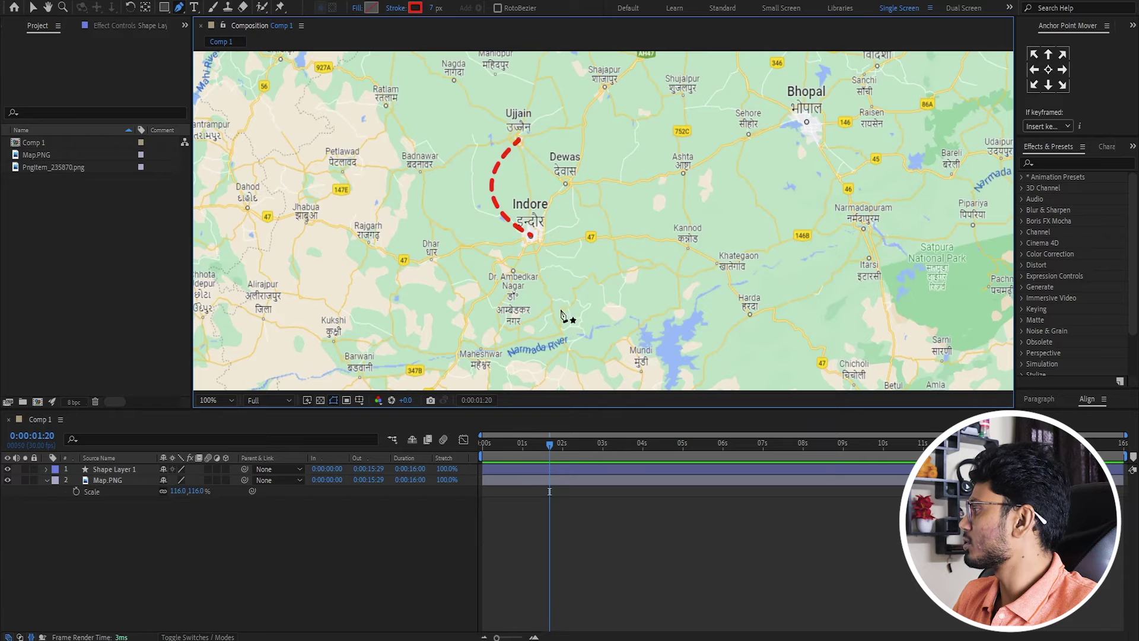
Bring the red pin image PngItem_235870.png into the composition and shrink it to a small marker.
{"action": "left_click_drag", "start_coordinate": [499, 449], "coordinate": [468, 476]}
{"action": "key", "text": "space"}
{"action": "left_click", "coordinate": [46, 168]}
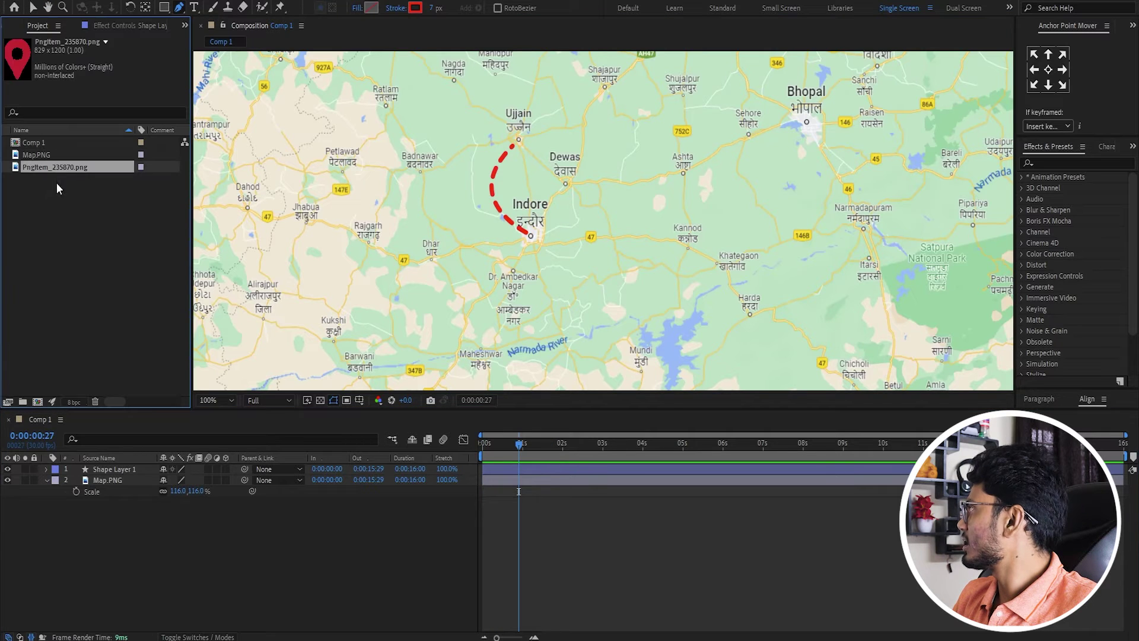
{"action": "left_click", "coordinate": [42, 196]}
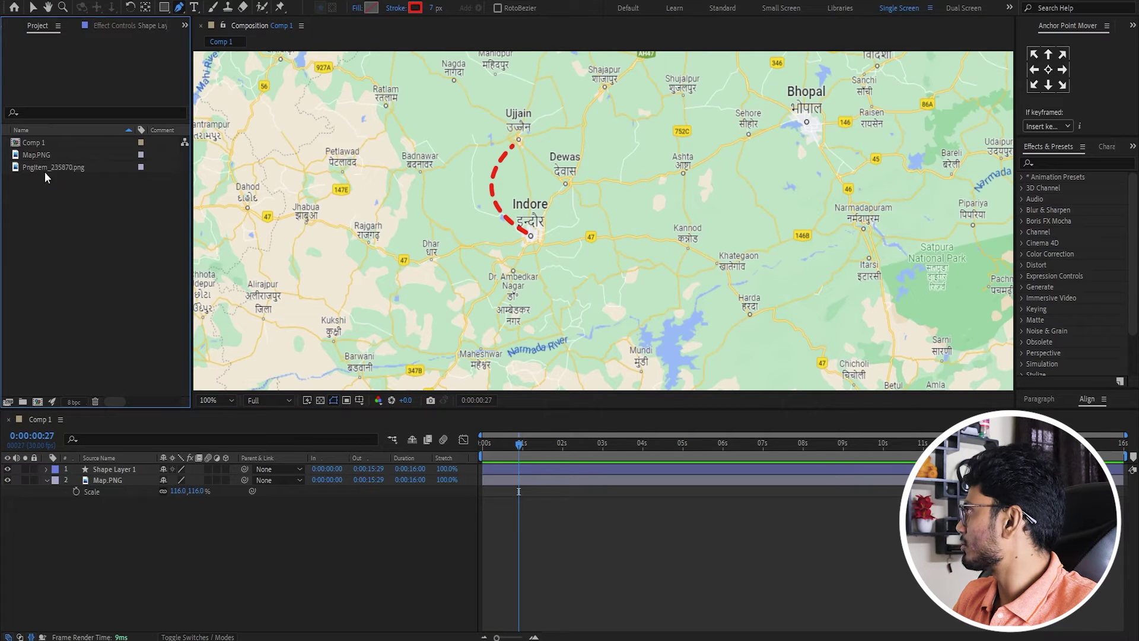
{"action": "left_click_drag", "start_coordinate": [46, 168], "coordinate": [542, 467]}
{"action": "key", "text": "s"}
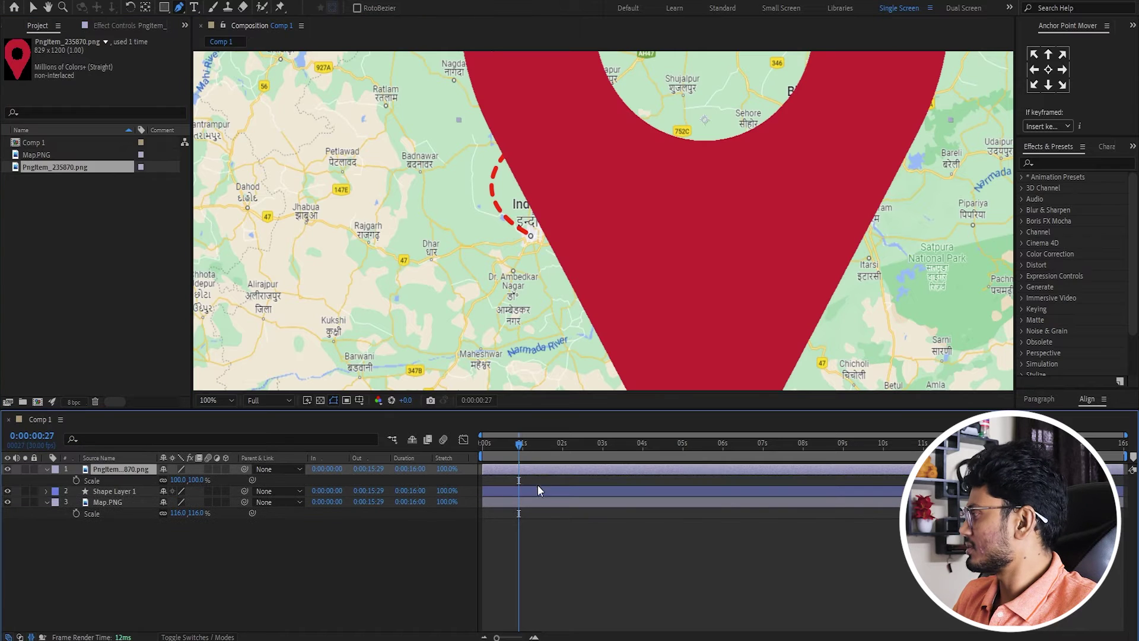
{"action": "left_click_drag", "start_coordinate": [178, 481], "coordinate": [109, 482]}
Position the pin on Indore and move its anchor point down to the pin's tip.
{"action": "key", "text": "v"}
{"action": "left_click_drag", "start_coordinate": [653, 152], "coordinate": [534, 204]}
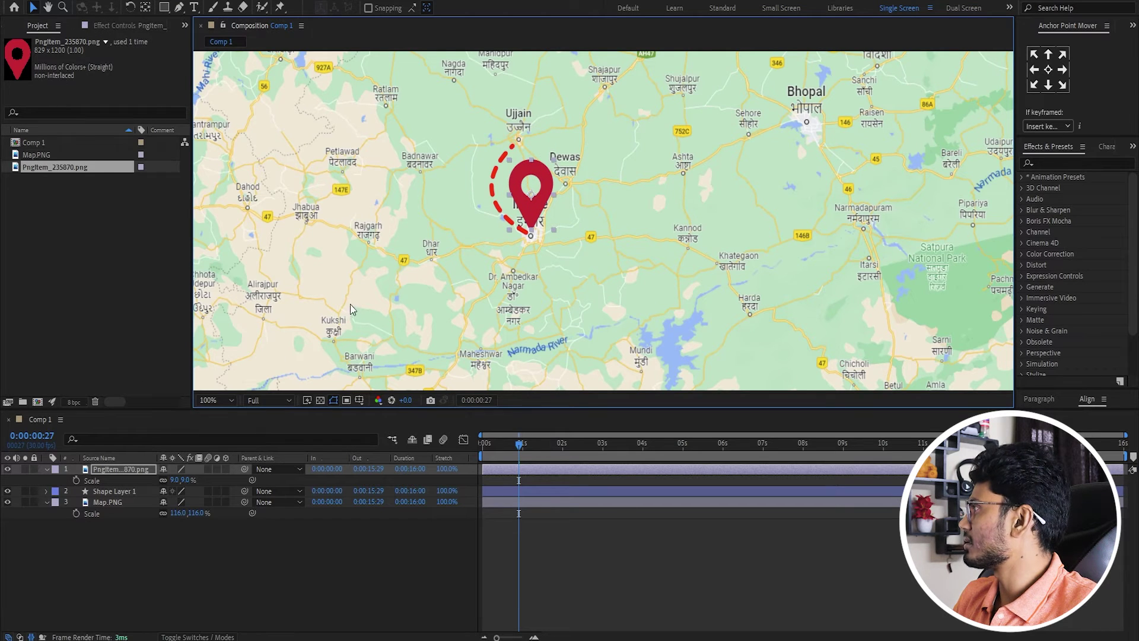
{"action": "left_click_drag", "start_coordinate": [533, 204], "coordinate": [531, 207]}
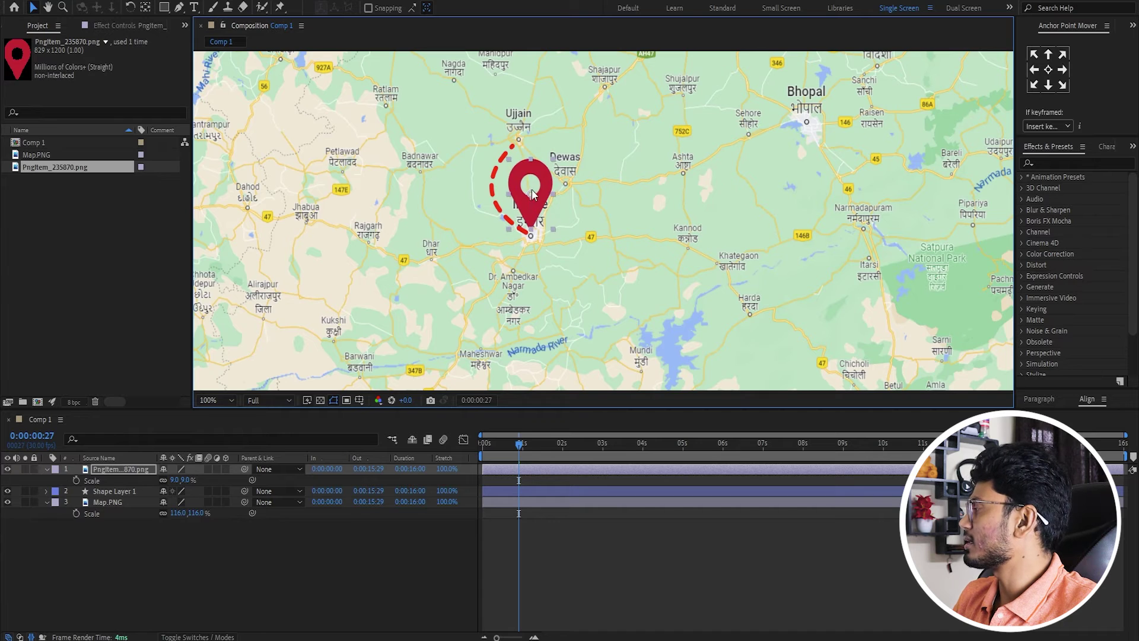
{"action": "left_click", "coordinate": [146, 7]}
{"action": "left_click_drag", "start_coordinate": [533, 198], "coordinate": [533, 216]}
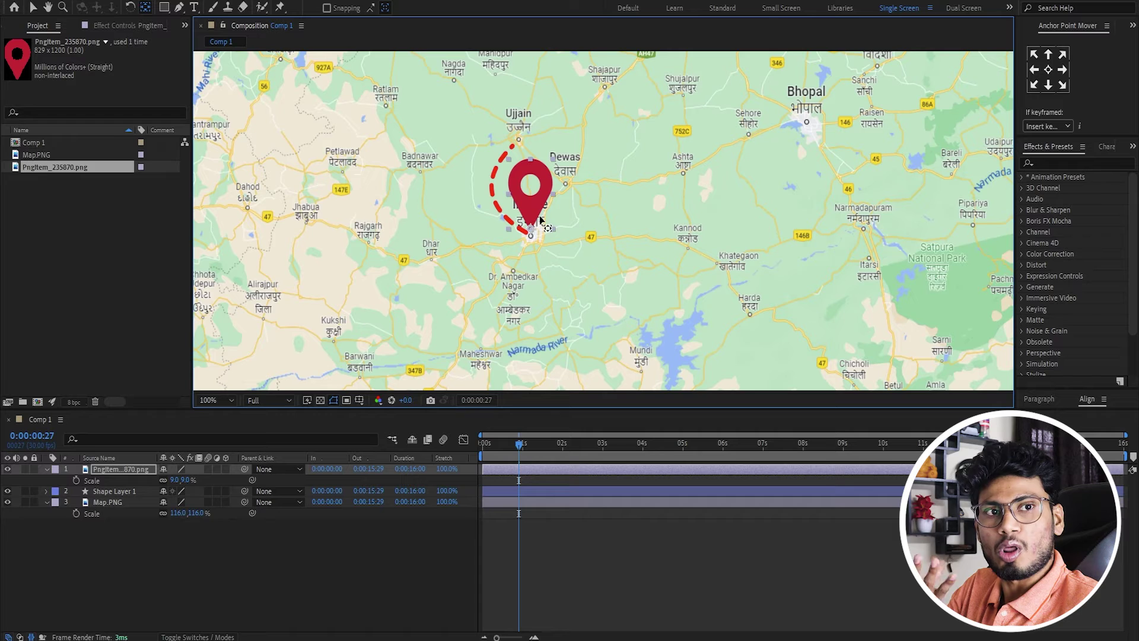
{"action": "left_click", "coordinate": [525, 537]}
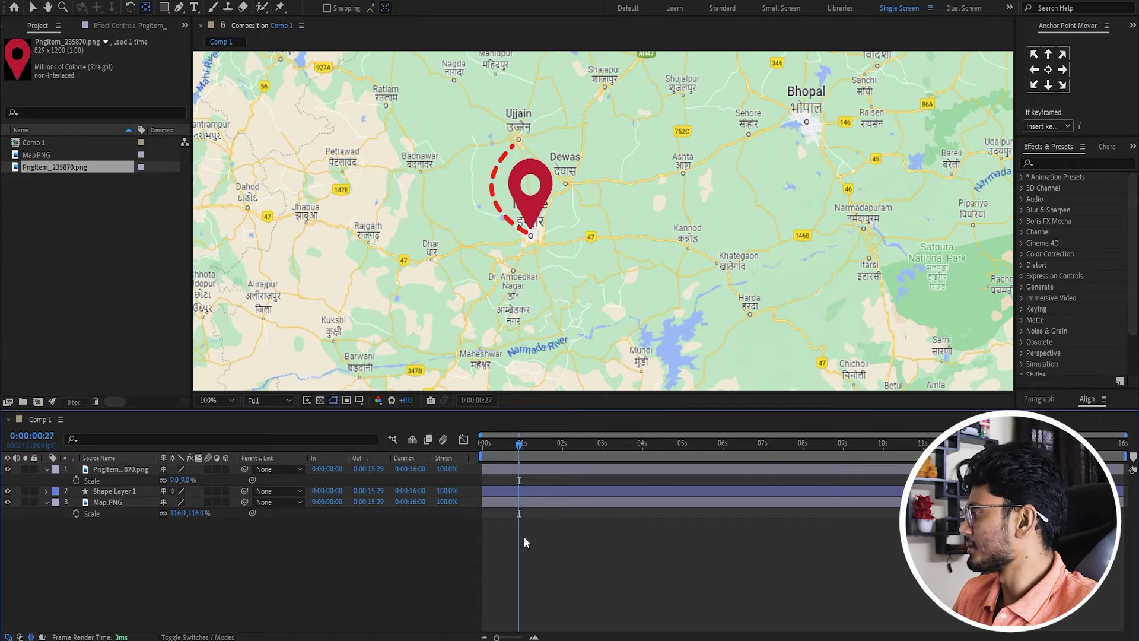
Keyframe the pin's Scale at 90% on frame 15 and 0% at the start.
{"action": "left_click", "coordinate": [509, 466]}
{"action": "left_click_drag", "start_coordinate": [497, 636], "coordinate": [541, 633]}
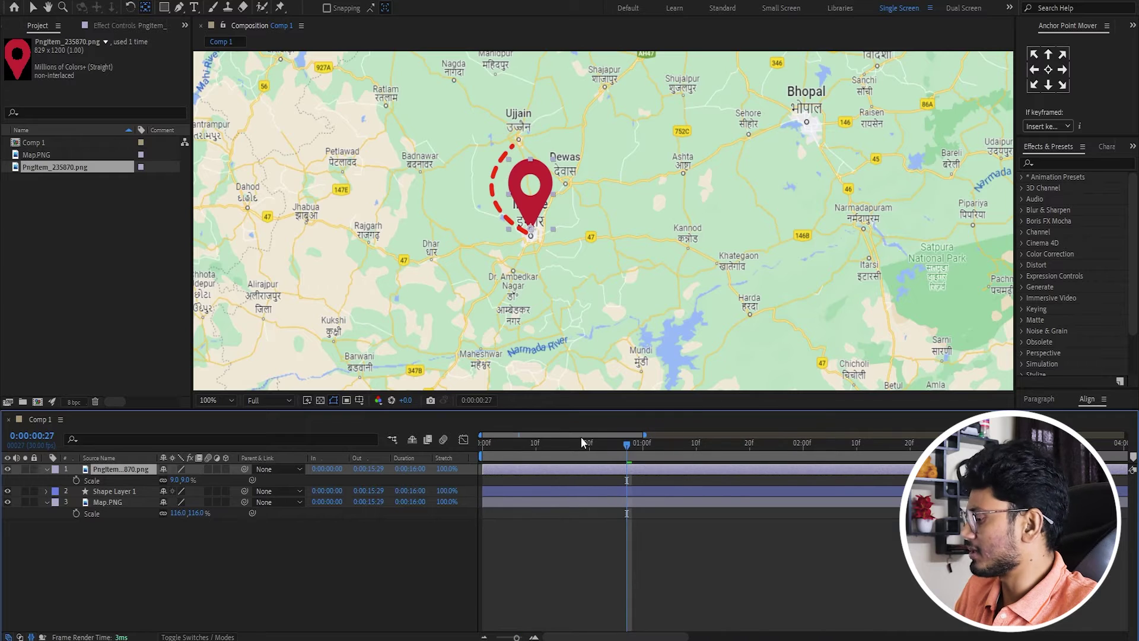
{"action": "key", "text": "equal"}
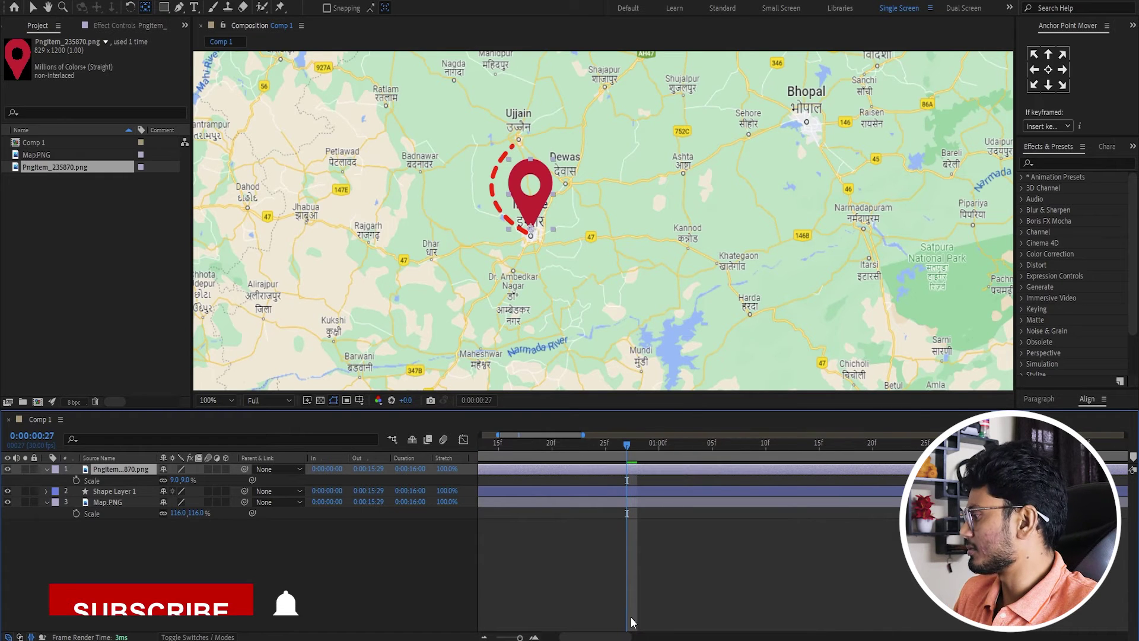
{"action": "scroll", "coordinate": [616, 638], "scroll_direction": "left", "scroll_amount": 3}
{"action": "left_click", "coordinate": [644, 451]}
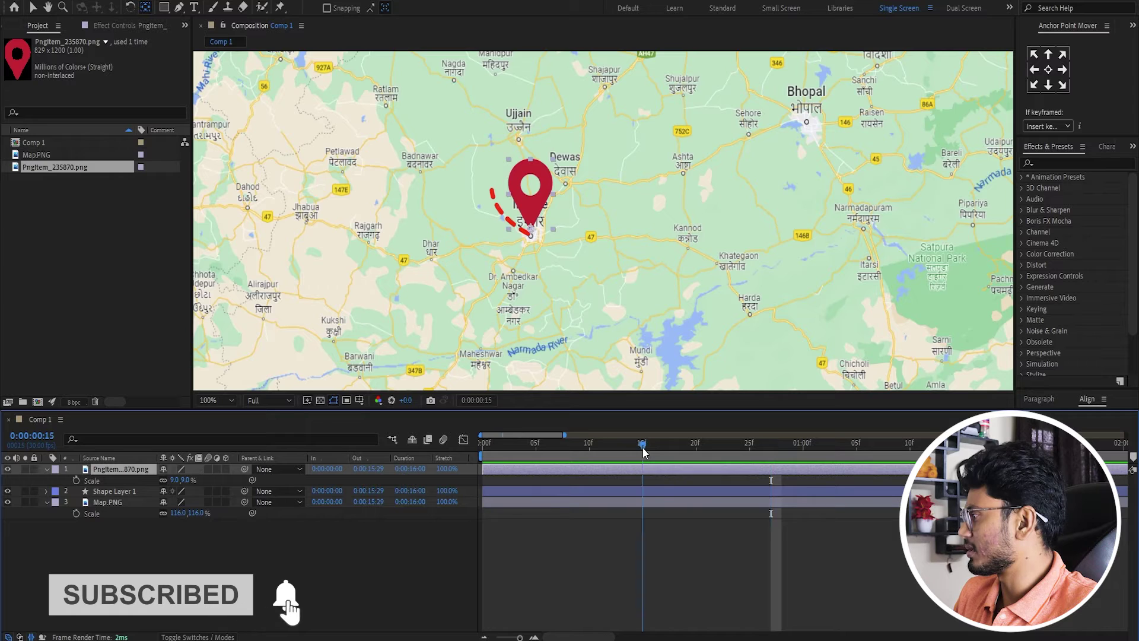
{"action": "left_click", "coordinate": [77, 481]}
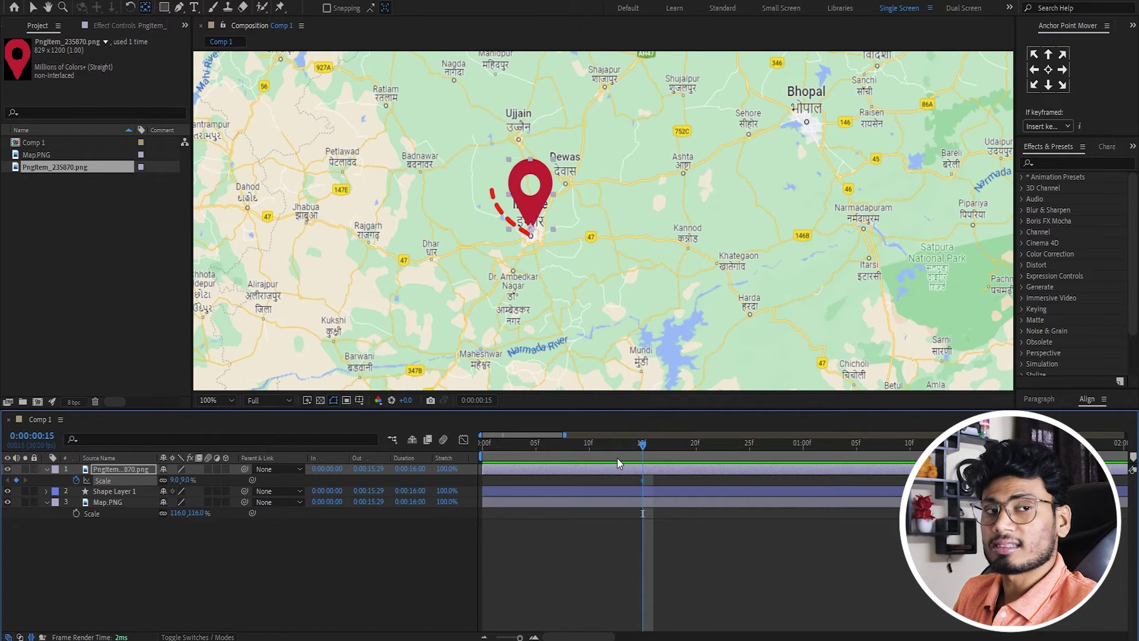
{"action": "left_click_drag", "start_coordinate": [534, 444], "coordinate": [451, 446]}
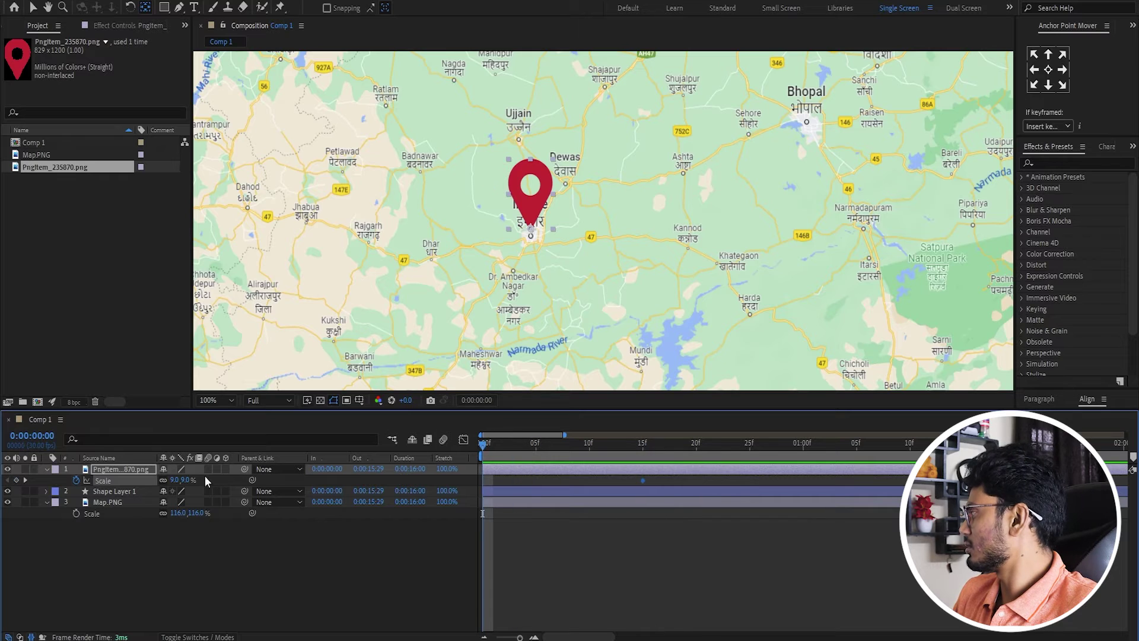
{"action": "left_click", "coordinate": [175, 480]}
{"action": "type", "text": "0"}
{"action": "key", "text": "Return"}
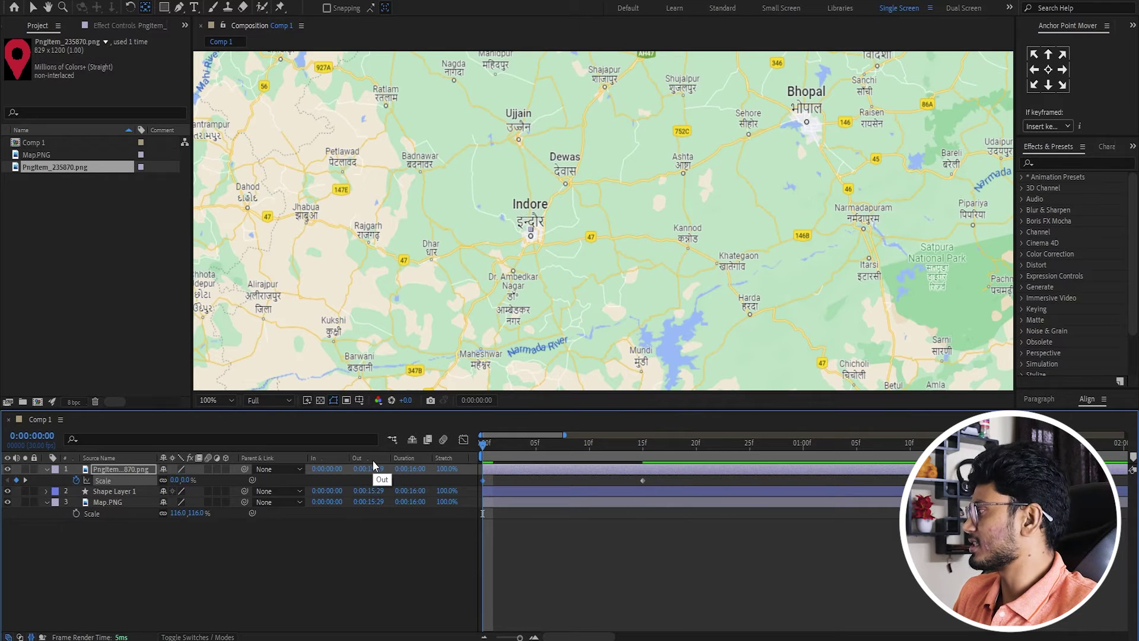
Apply Easy Ease (F9) to both Scale keyframes and preview the pop-in.
{"action": "key", "text": "space"}
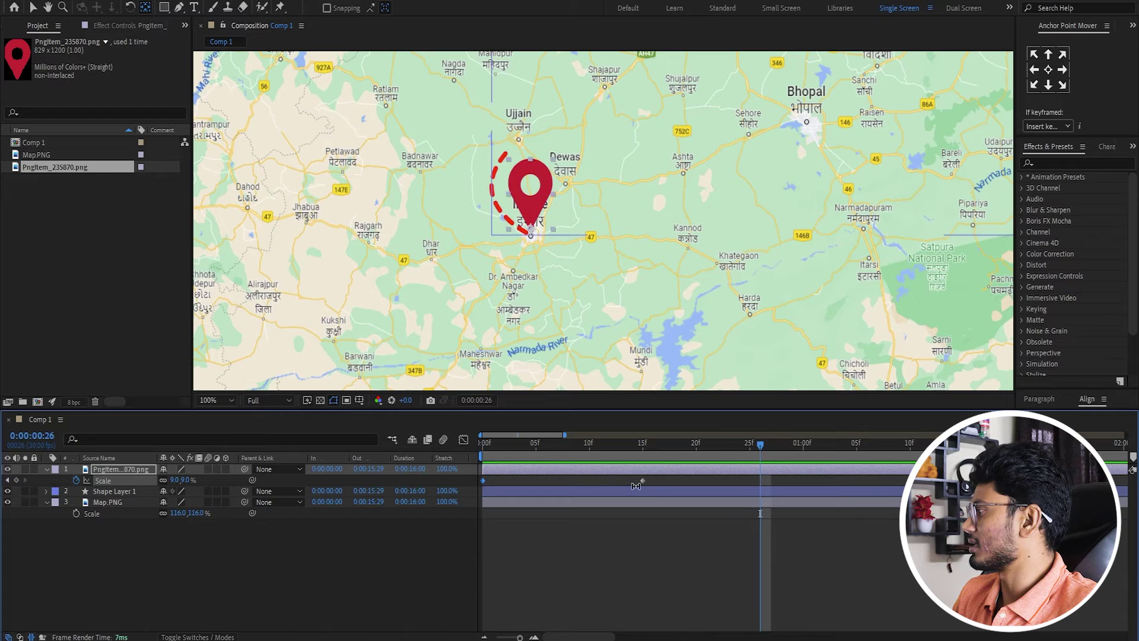
{"action": "left_click_drag", "start_coordinate": [656, 484], "coordinate": [441, 480]}
{"action": "key", "text": "F9"}
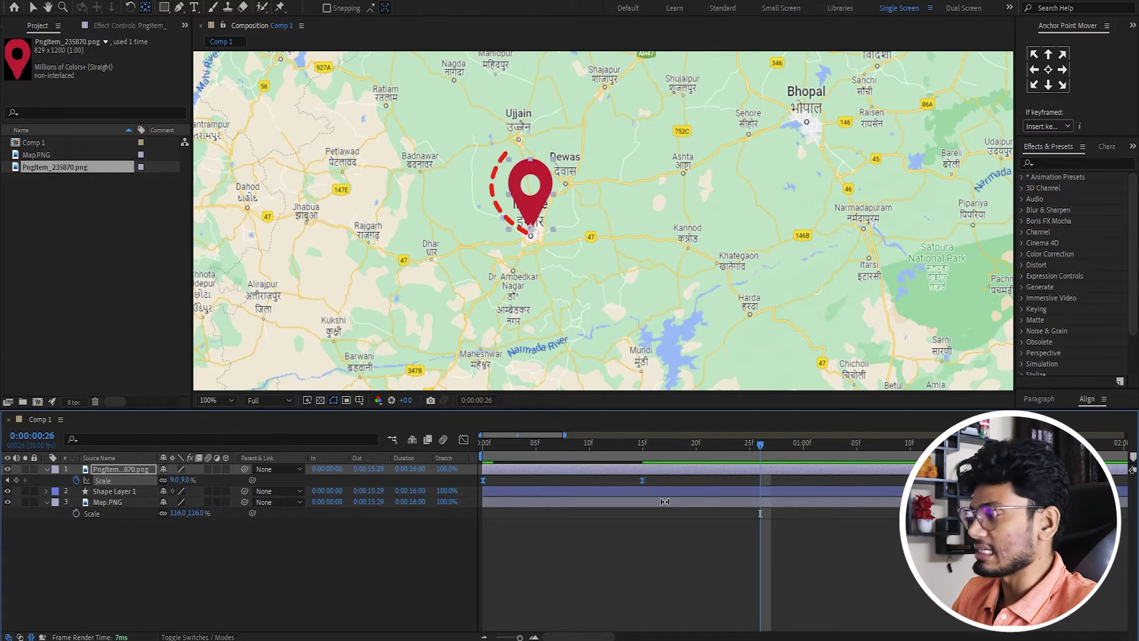
{"action": "key", "text": "Home"}
{"action": "key", "text": "space"}
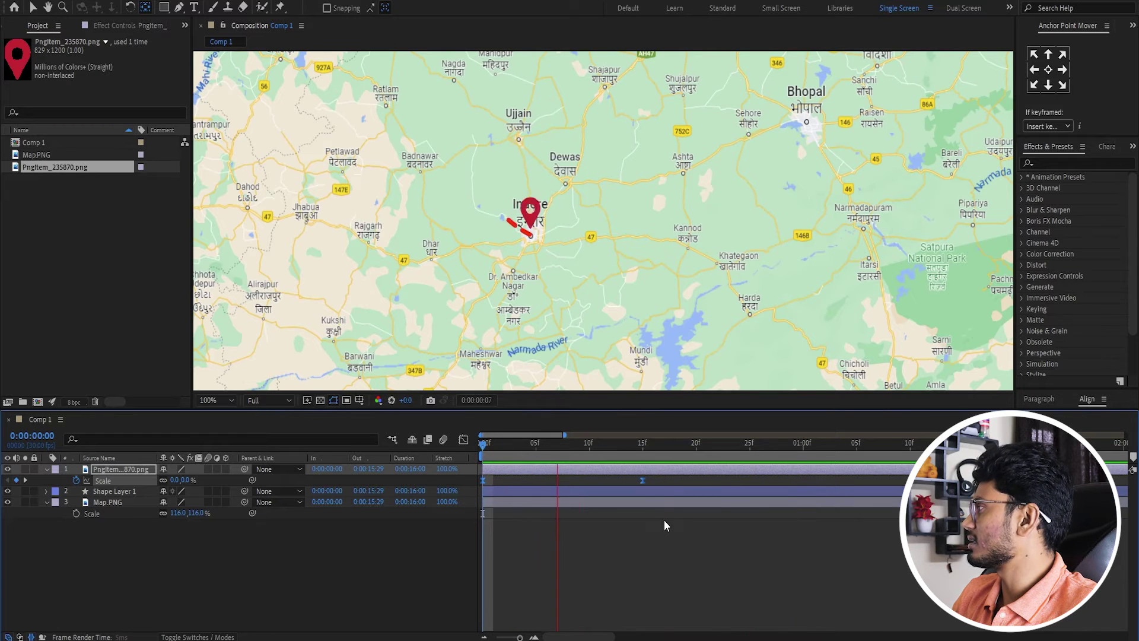
{"action": "key", "text": "space"}
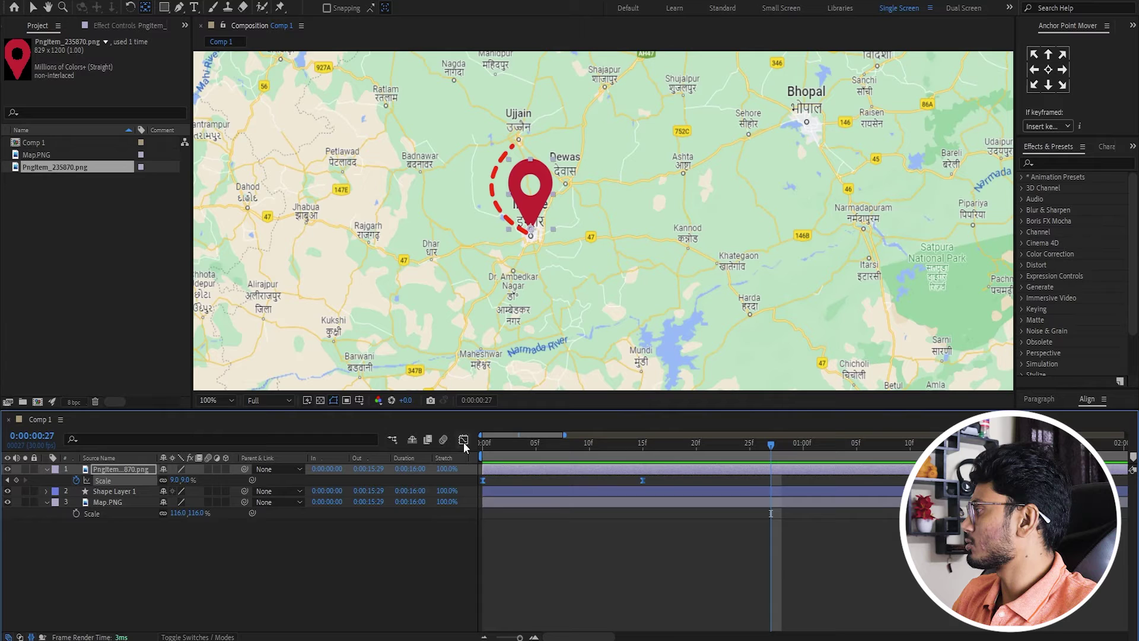
In the speed graph, stretch the frame-15 Scale keyframe's incoming influence to about 70%.
{"action": "left_click", "coordinate": [463, 440]}
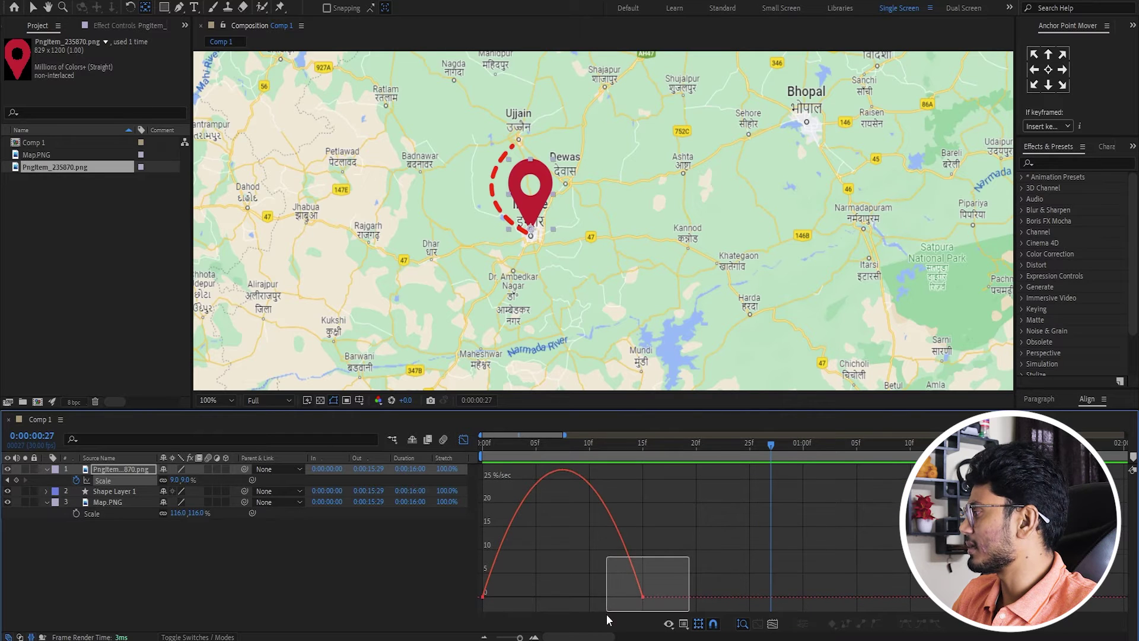
{"action": "left_click_drag", "start_coordinate": [618, 607], "coordinate": [606, 614]}
{"action": "left_click", "coordinate": [465, 437]}
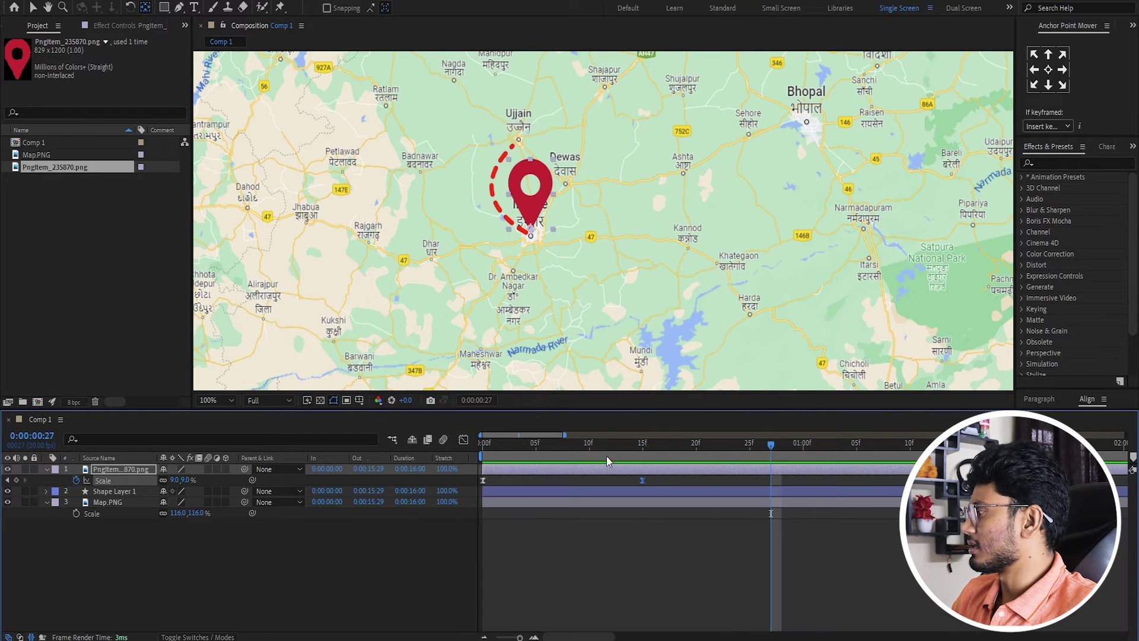
{"action": "left_click_drag", "start_coordinate": [660, 479], "coordinate": [468, 494]}
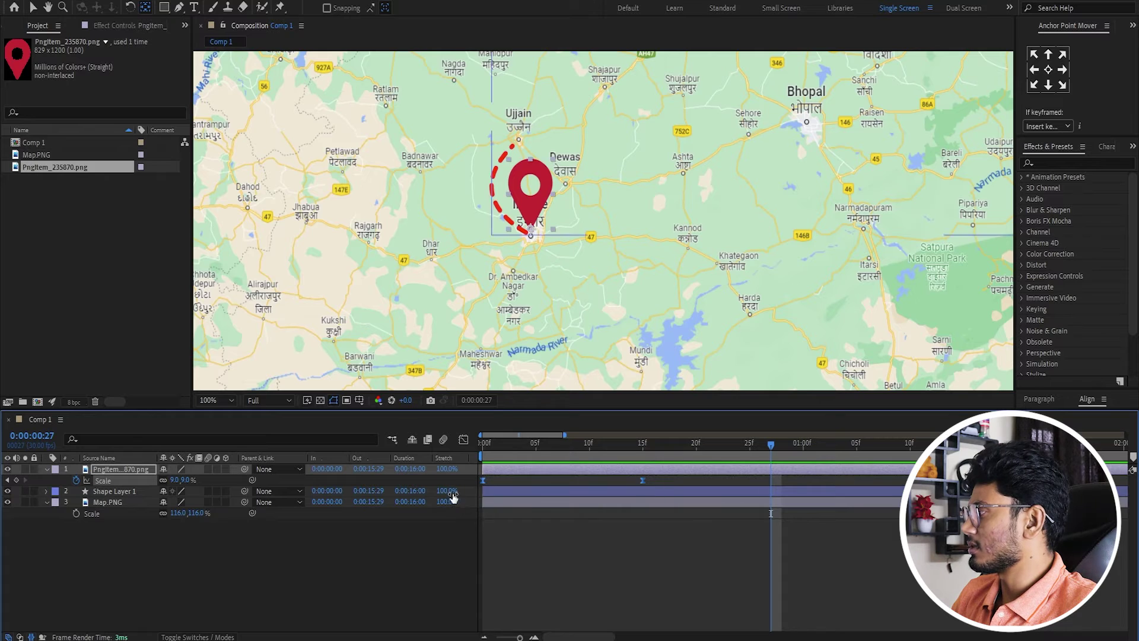
{"action": "left_click", "coordinate": [463, 439]}
{"action": "right_click", "coordinate": [670, 550]}
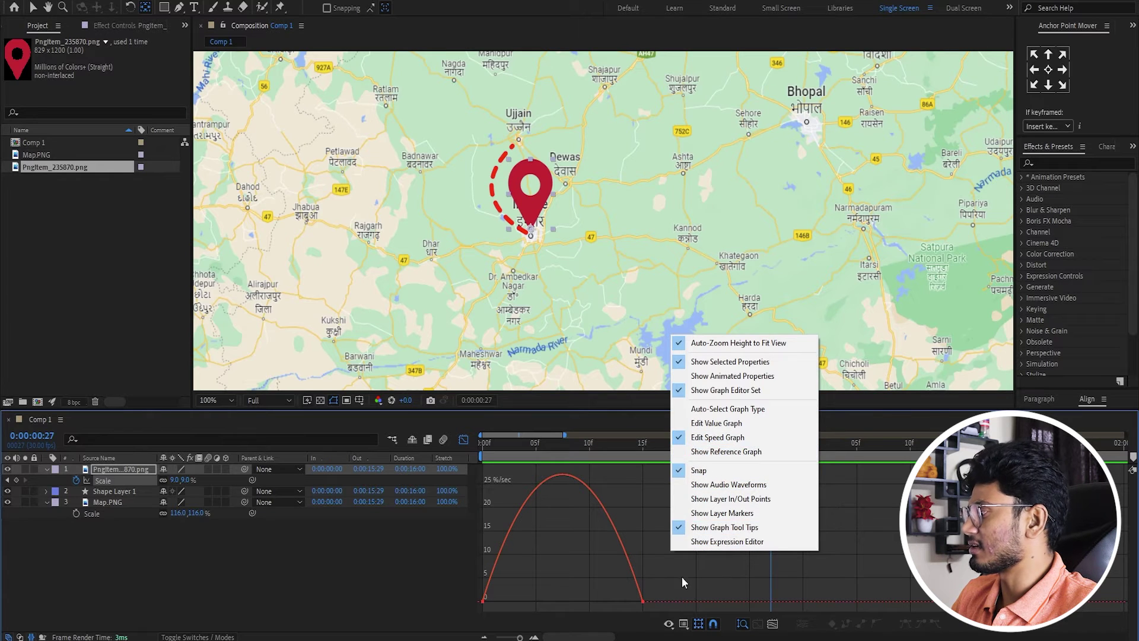
{"action": "left_click", "coordinate": [654, 593]}
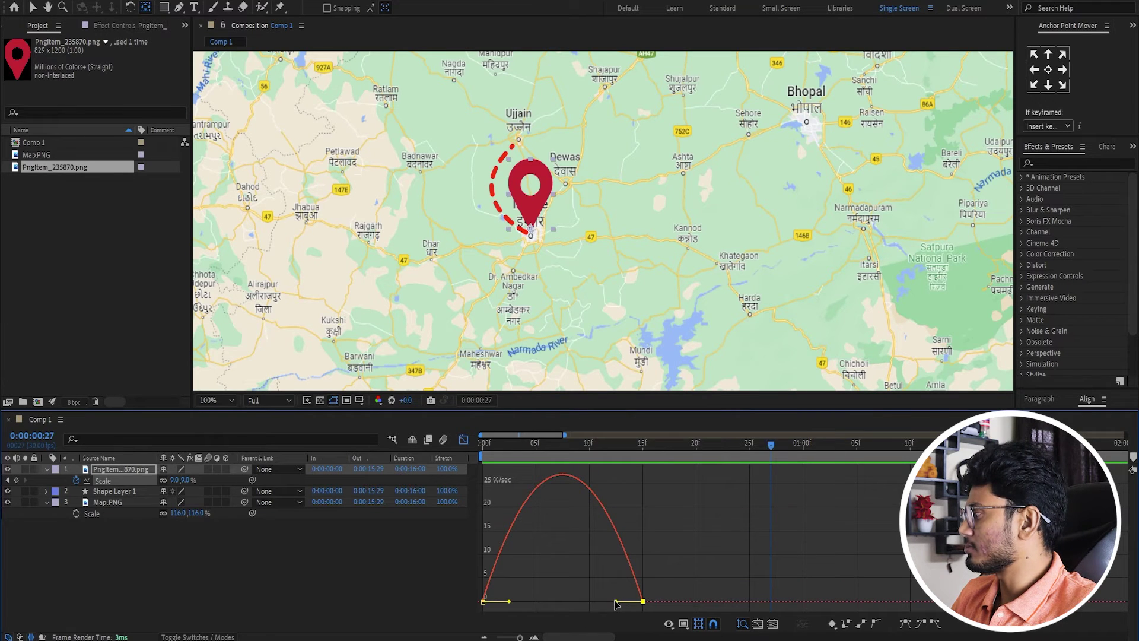
{"action": "left_click_drag", "start_coordinate": [616, 602], "coordinate": [586, 602]}
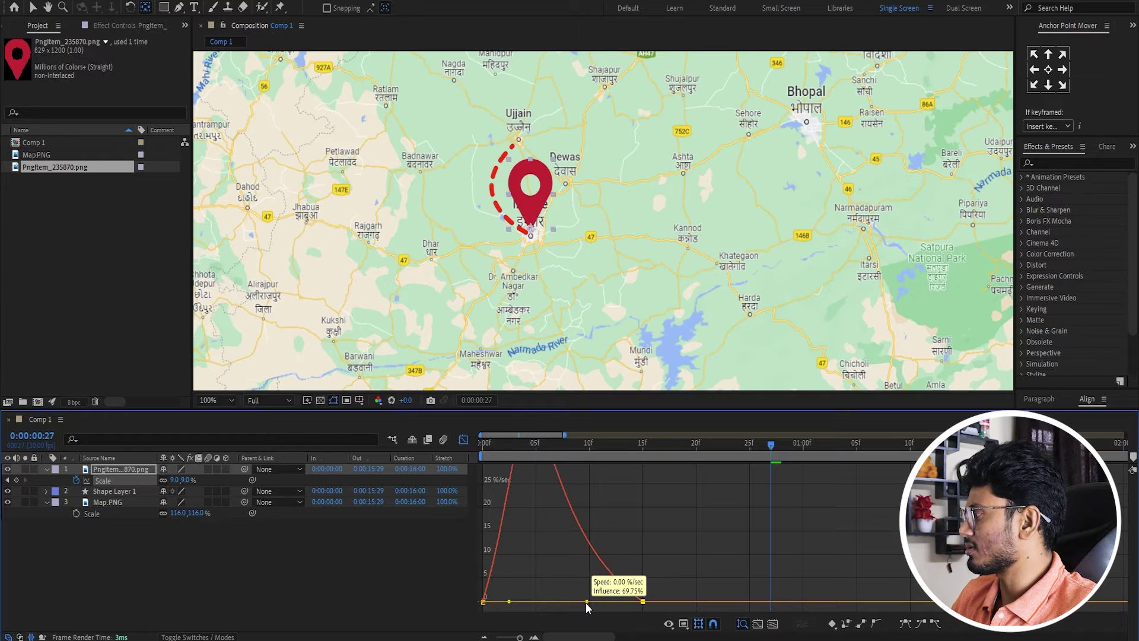
{"action": "left_click_drag", "start_coordinate": [585, 602], "coordinate": [586, 602]}
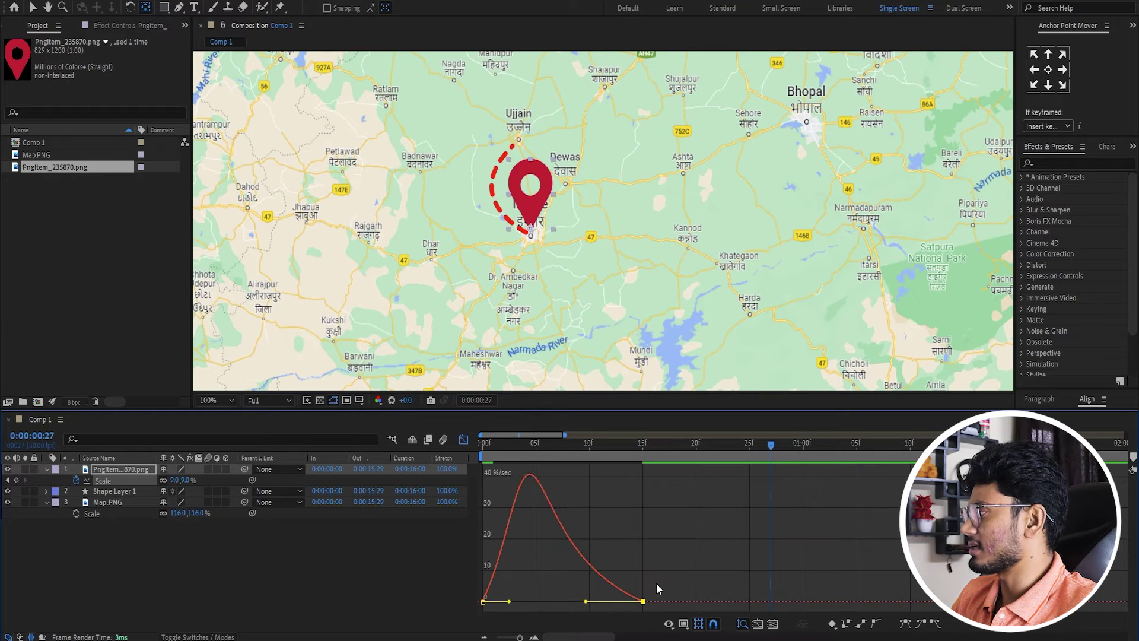
Return to the layer bar view and preview the eased pin from the start.
{"action": "left_click", "coordinate": [463, 440]}
{"action": "left_click_drag", "start_coordinate": [655, 448], "coordinate": [483, 443]}
{"action": "key", "text": "space"}
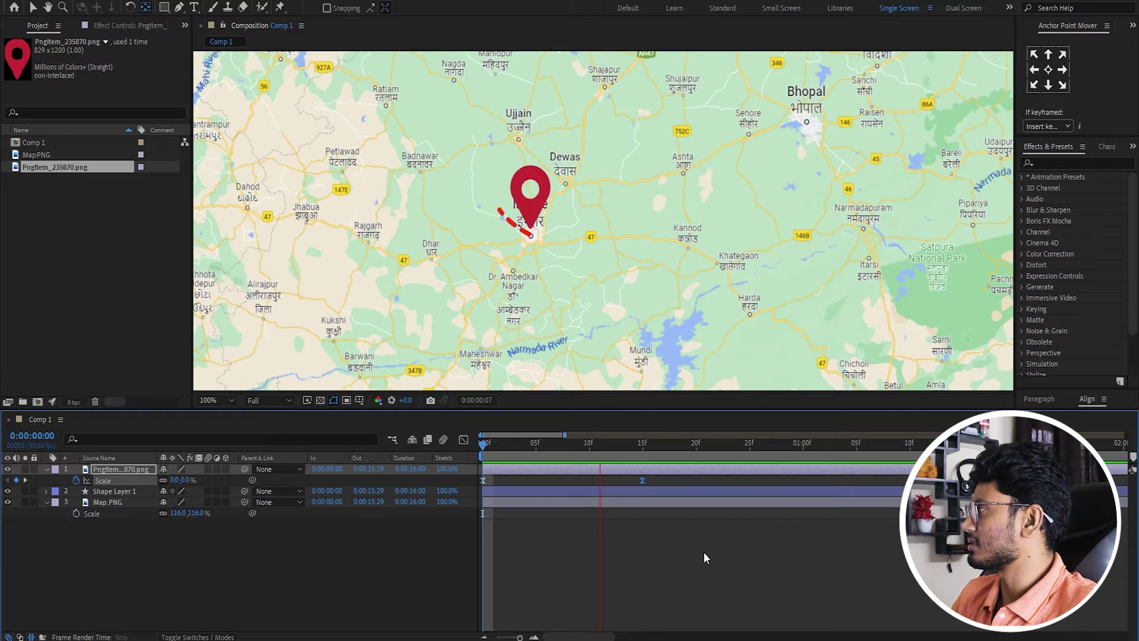
{"action": "key", "text": "space"}
{"action": "key", "text": "space"}
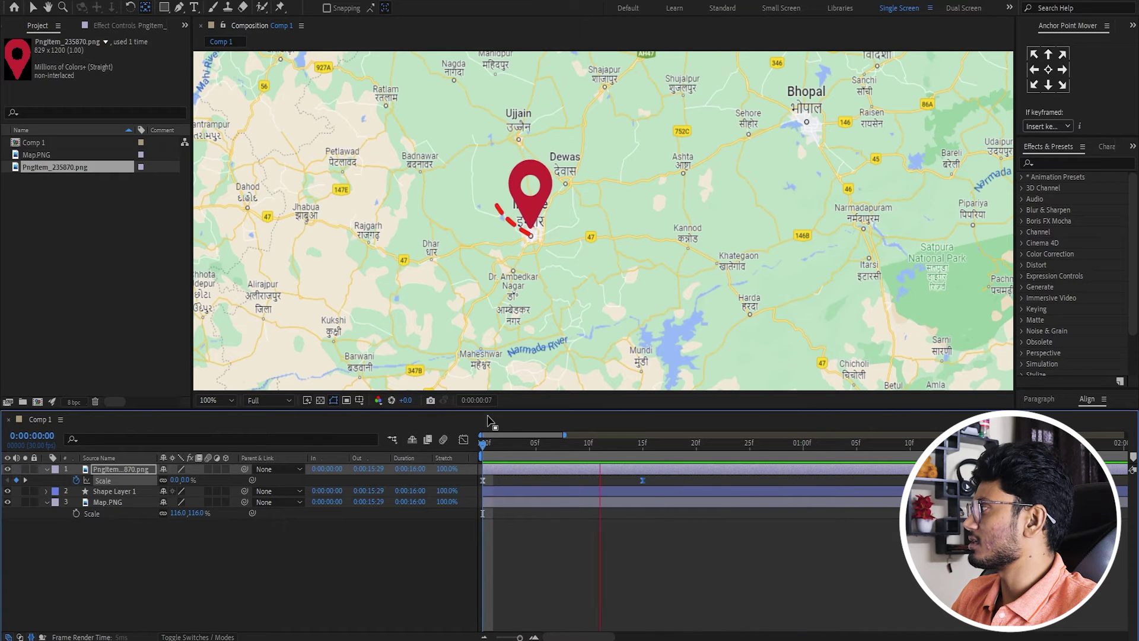
{"action": "key", "text": "space"}
{"action": "key", "text": "space"}
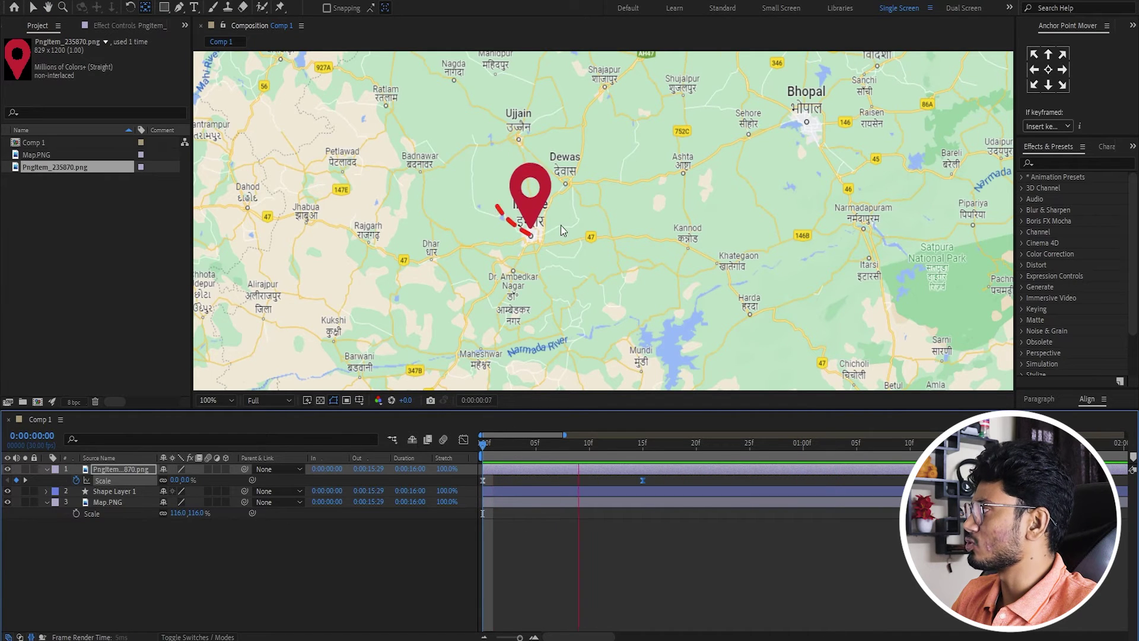
Slide Shape Layer 1 so the dashed route starts drawing at 0:00:00:17, previewing the timing.
{"action": "key", "text": "ctrl+Down"}
{"action": "key", "text": "ctrl+Down"}
{"action": "key", "text": "v"}
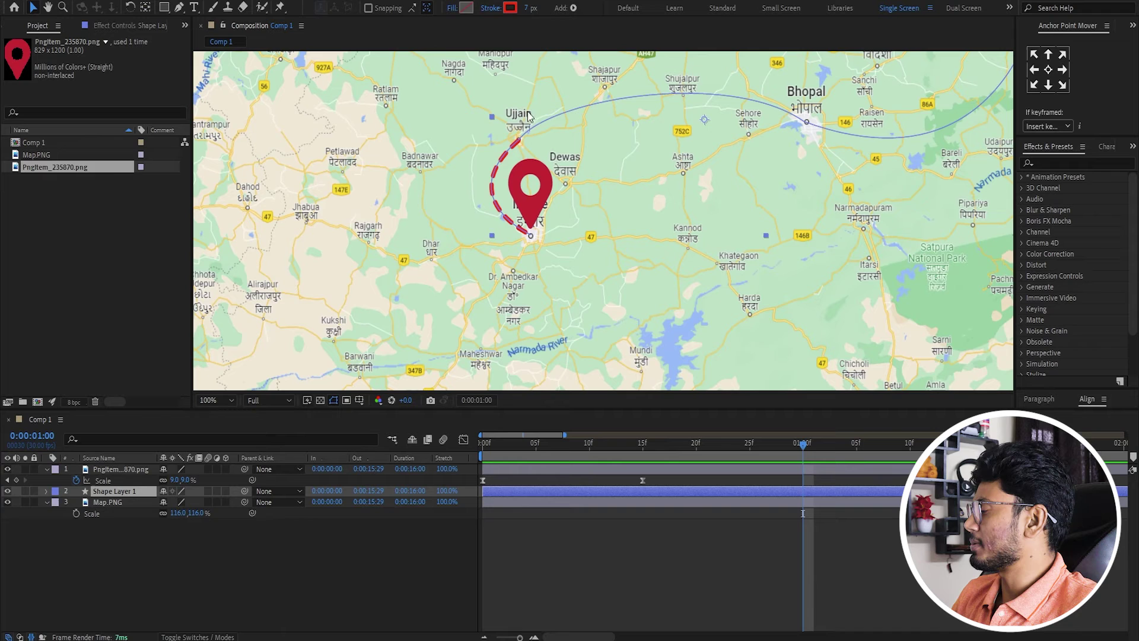
{"action": "left_click_drag", "start_coordinate": [500, 493], "coordinate": [650, 498]}
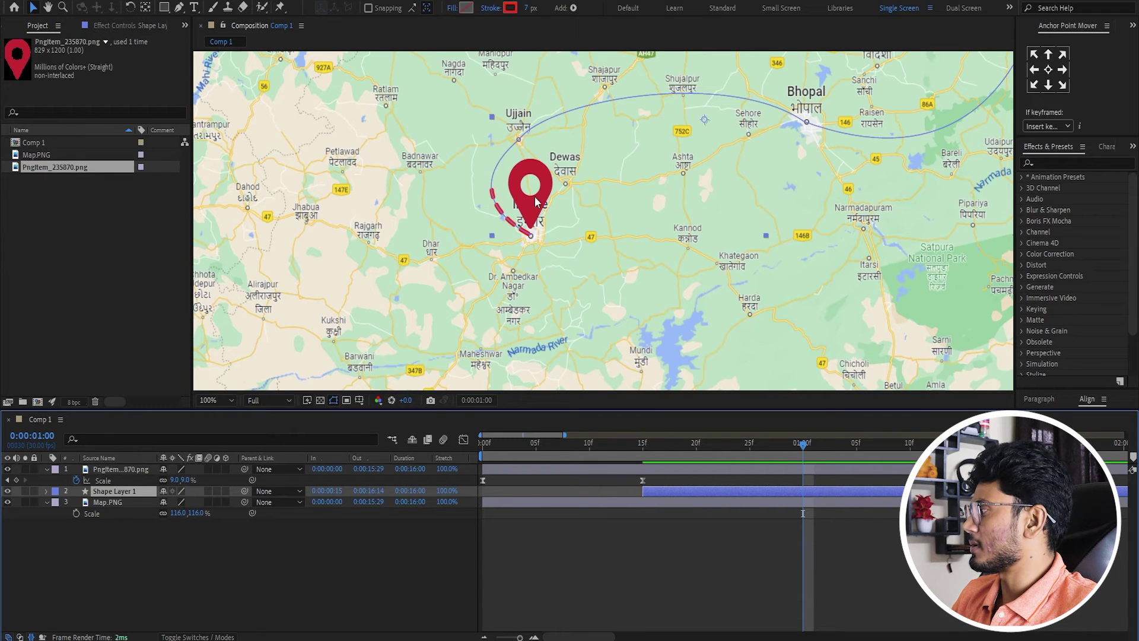
{"action": "left_click", "coordinate": [532, 603]}
{"action": "left_click", "coordinate": [528, 443]}
{"action": "key", "text": "space"}
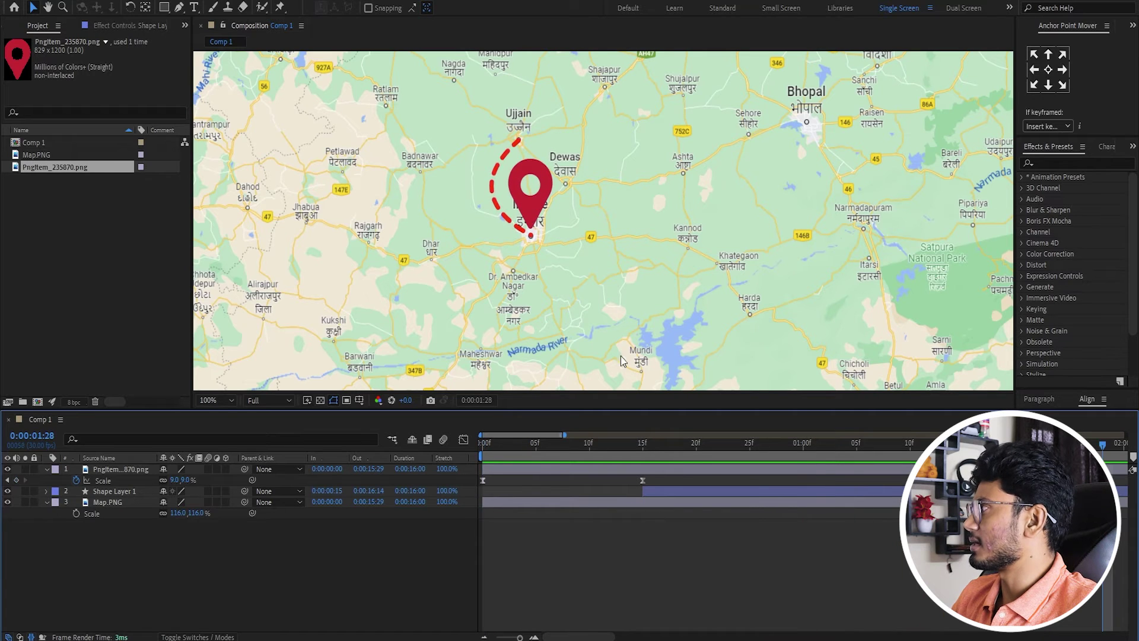
{"action": "left_click", "coordinate": [592, 442]}
{"action": "key", "text": "Home"}
{"action": "key", "text": "space"}
{"action": "left_click_drag", "start_coordinate": [682, 490], "coordinate": [704, 490]}
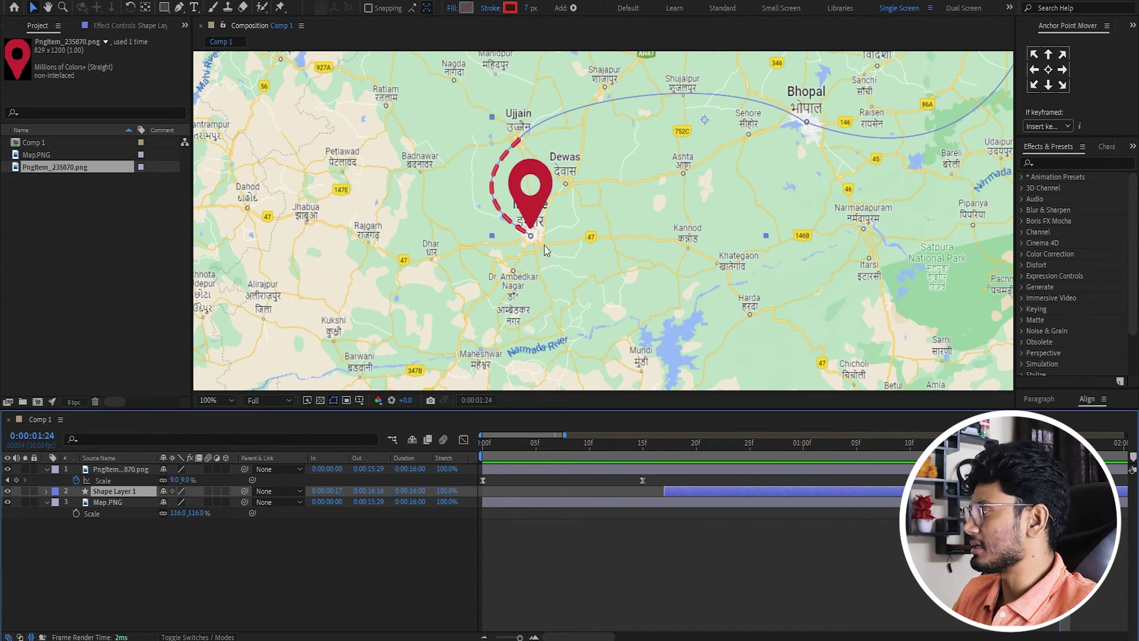
Duplicate the pin layer with Ctrl+D.
{"action": "left_click", "coordinate": [639, 537]}
{"action": "left_click", "coordinate": [639, 471]}
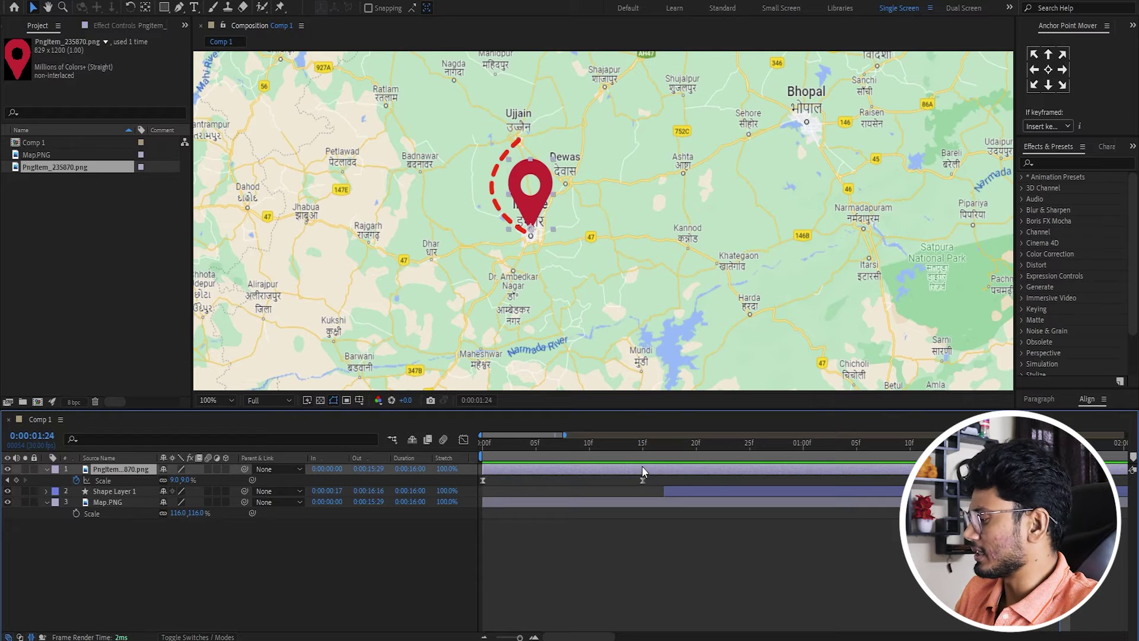
{"action": "key", "text": "ctrl+d"}
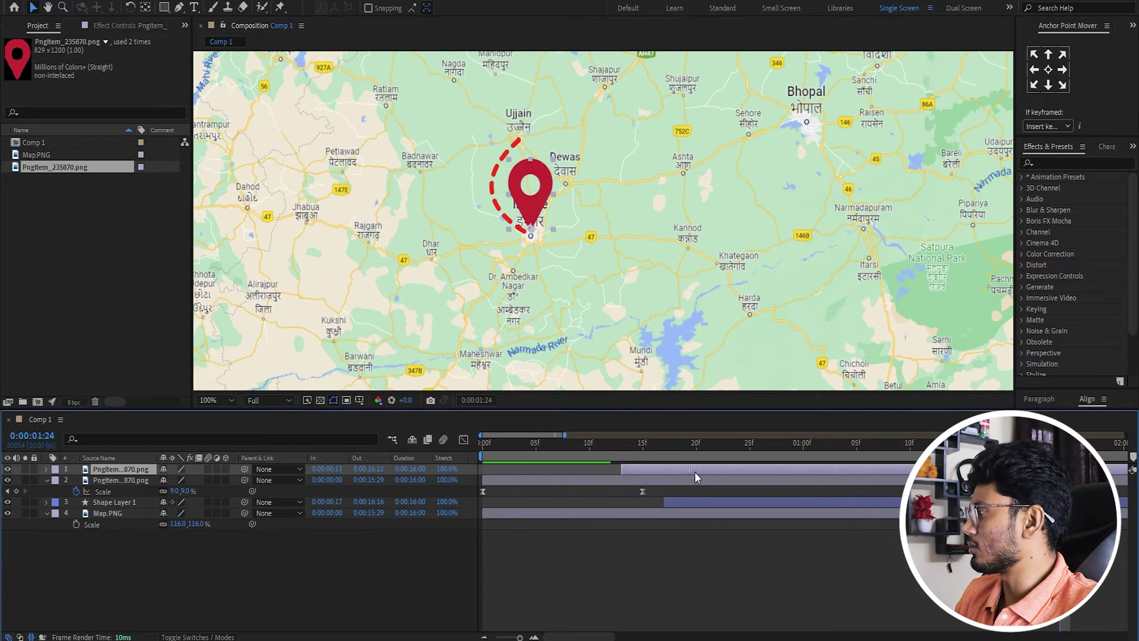
Start the duplicate pin at 0:00:01:18, move it onto Ujjain, and preview.
{"action": "left_click_drag", "start_coordinate": [571, 471], "coordinate": [753, 472]}
{"action": "left_click_drag", "start_coordinate": [653, 442], "coordinate": [942, 469]}
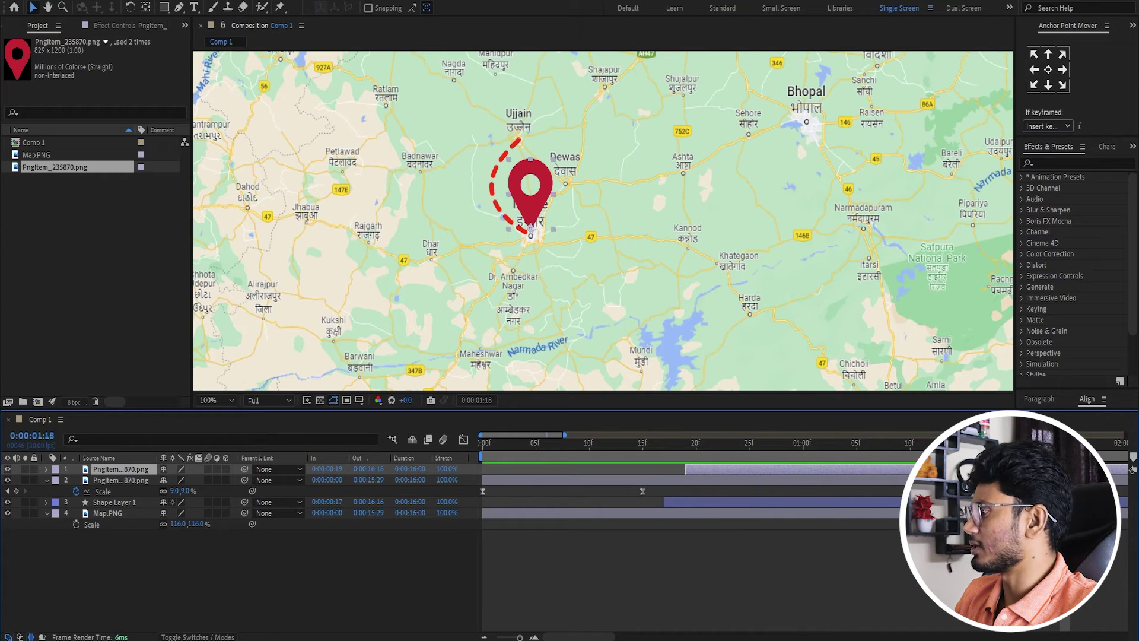
{"action": "left_click_drag", "start_coordinate": [763, 468], "coordinate": [1126, 470]}
{"action": "key", "text": "bracketleft"}
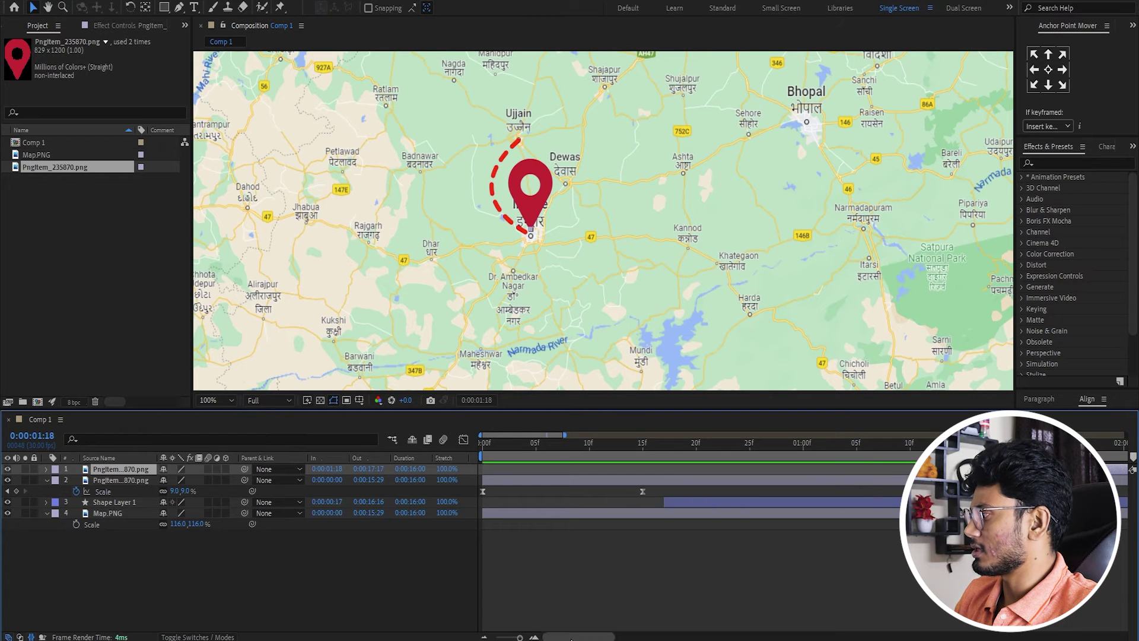
{"action": "left_click_drag", "start_coordinate": [519, 637], "coordinate": [515, 637]}
{"action": "left_click_drag", "start_coordinate": [682, 445], "coordinate": [743, 444]}
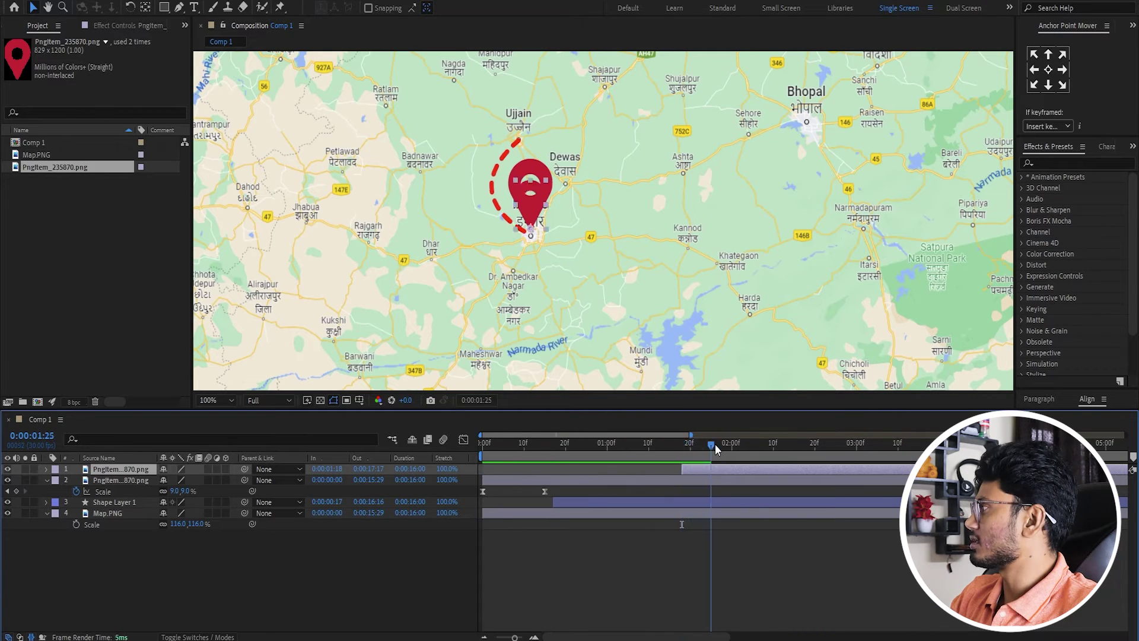
{"action": "left_click", "coordinate": [532, 205]}
{"action": "left_click_drag", "start_coordinate": [531, 205], "coordinate": [520, 120]}
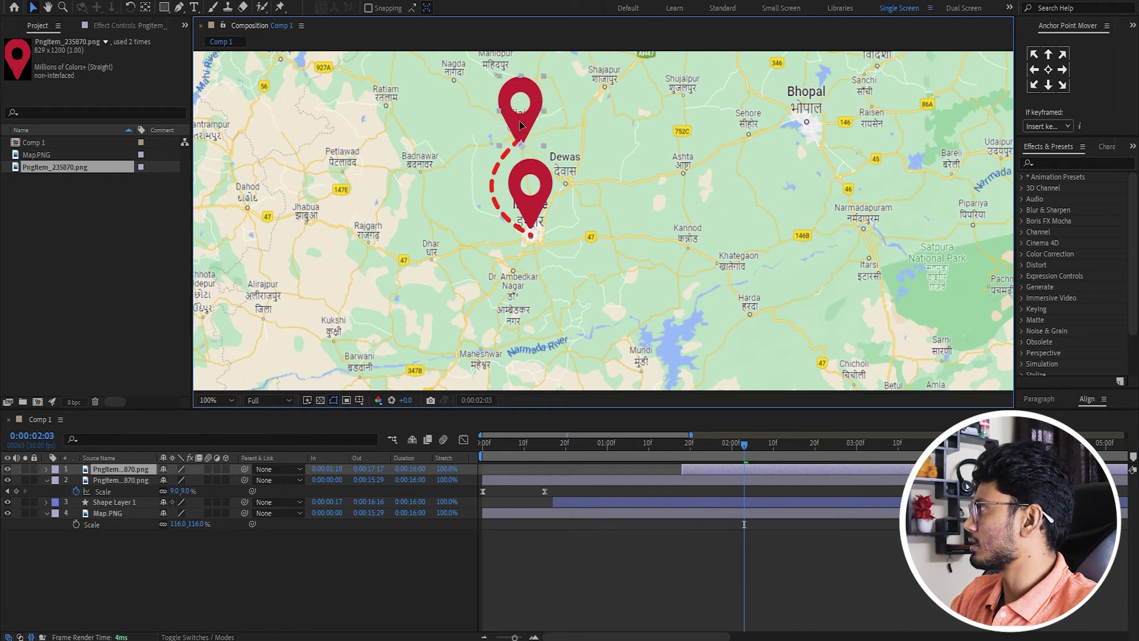
{"action": "key", "text": "space"}
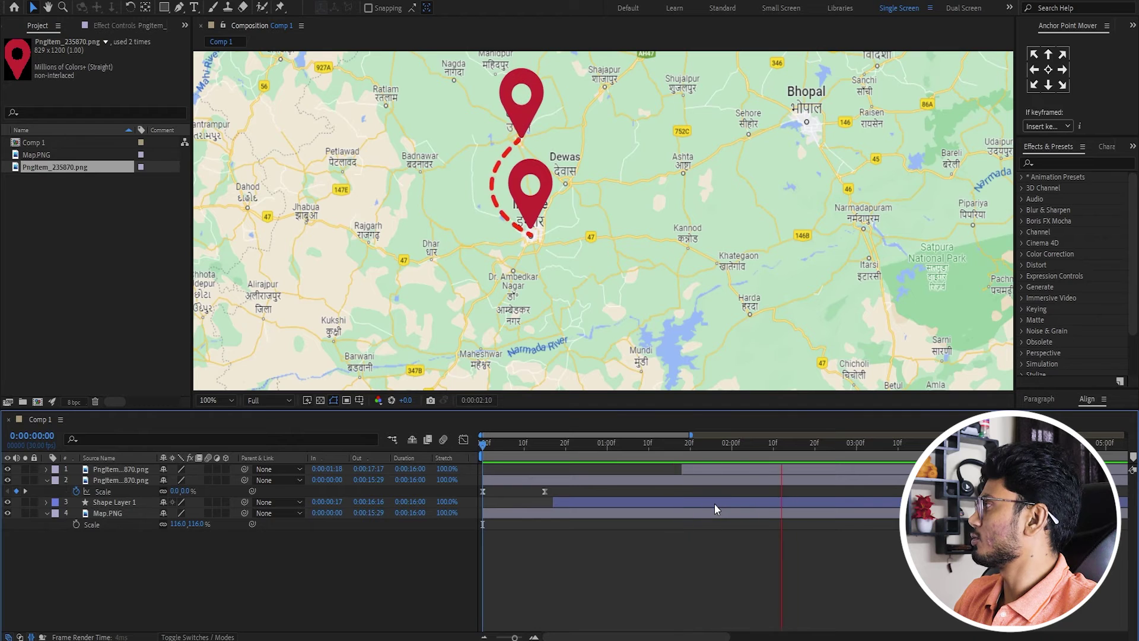
Duplicate the pin again, start the copy at 0:00:04:17, and place it on Bhopal.
{"action": "key", "text": "space"}
{"action": "left_click", "coordinate": [742, 470]}
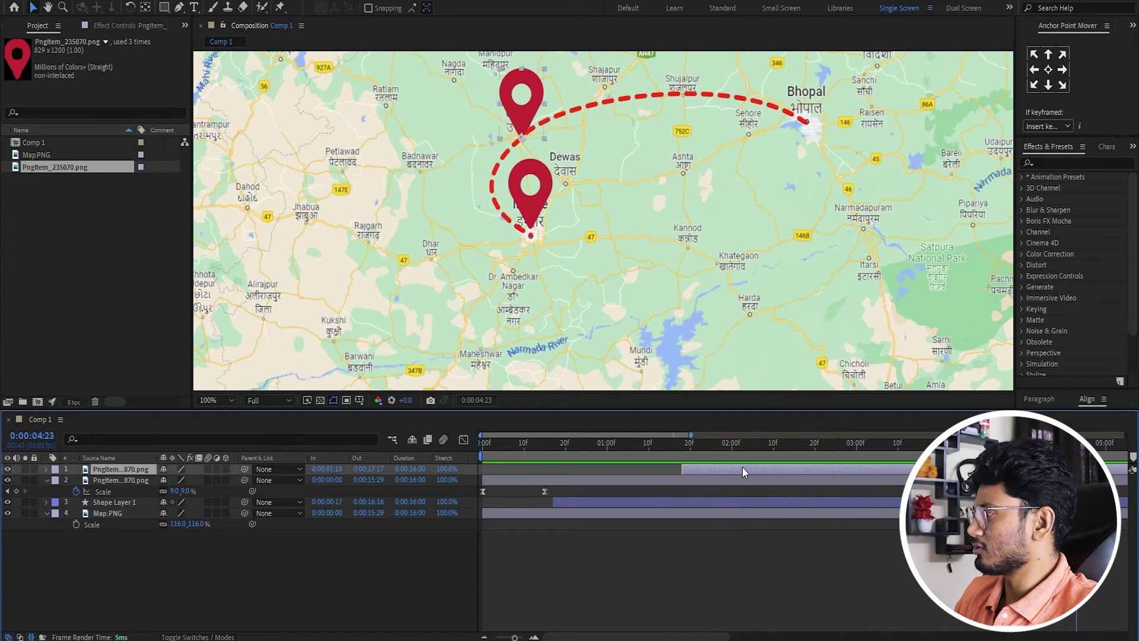
{"action": "key", "text": "ctrl+d"}
{"action": "left_click", "coordinate": [719, 514]}
{"action": "key", "text": "u"}
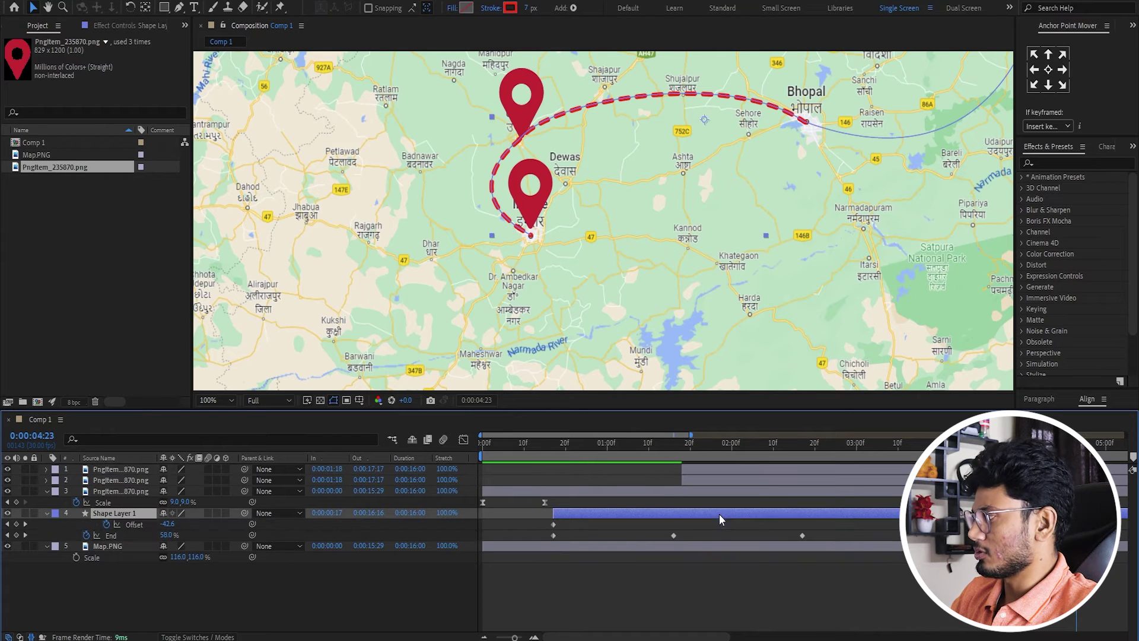
{"action": "left_click_drag", "start_coordinate": [695, 639], "coordinate": [742, 639]}
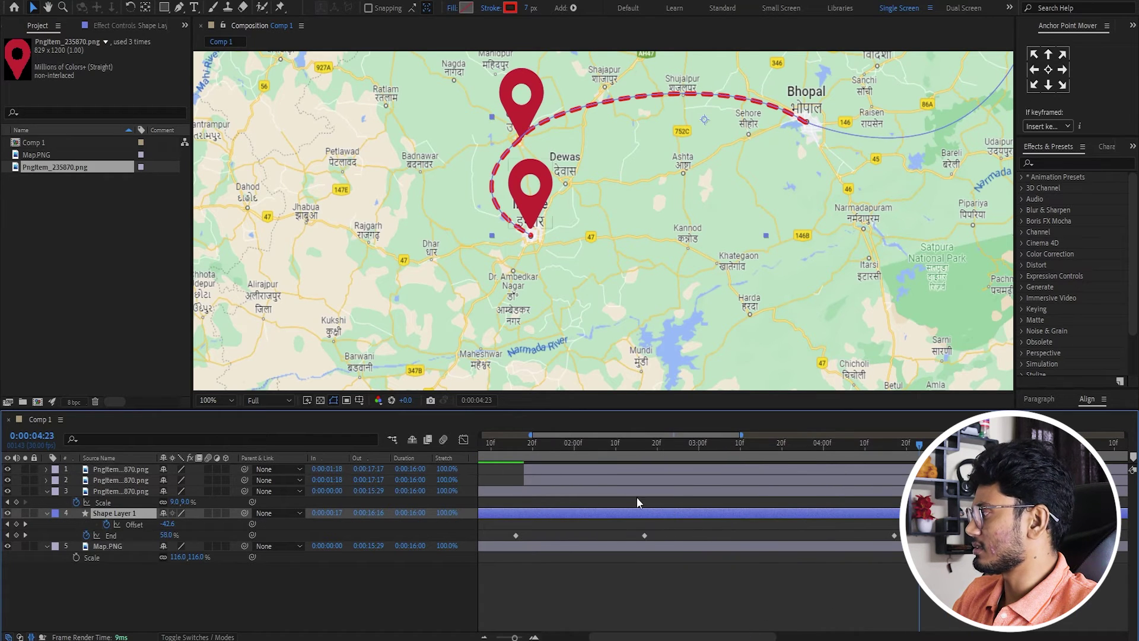
{"action": "left_click_drag", "start_coordinate": [578, 469], "coordinate": [949, 469]}
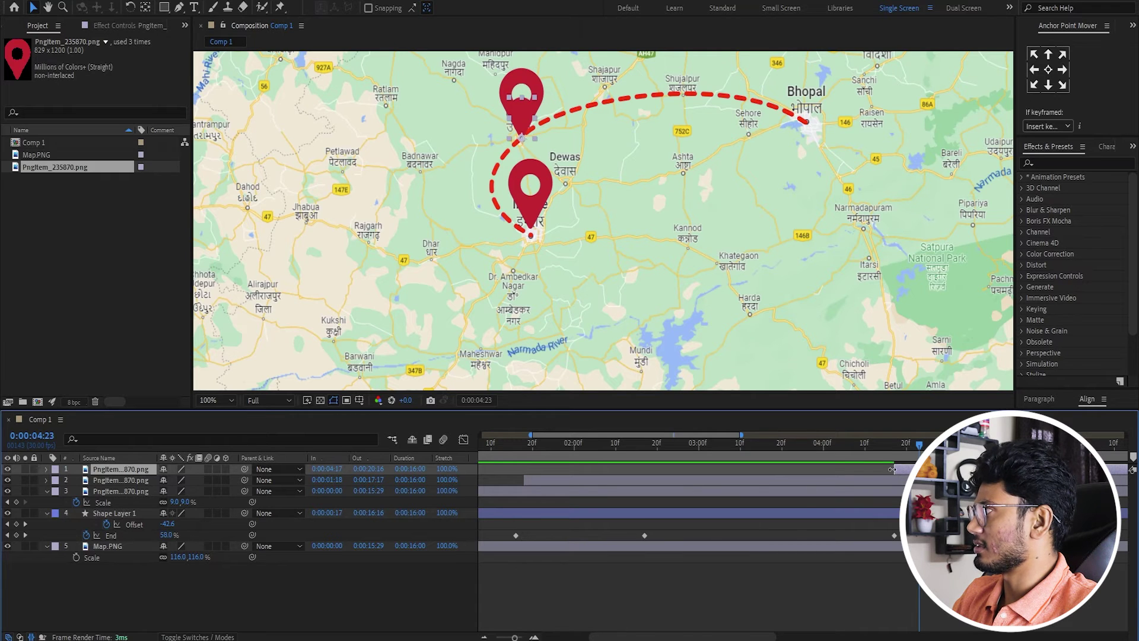
{"action": "left_click_drag", "start_coordinate": [897, 444], "coordinate": [951, 445]}
{"action": "left_click_drag", "start_coordinate": [543, 120], "coordinate": [811, 94]}
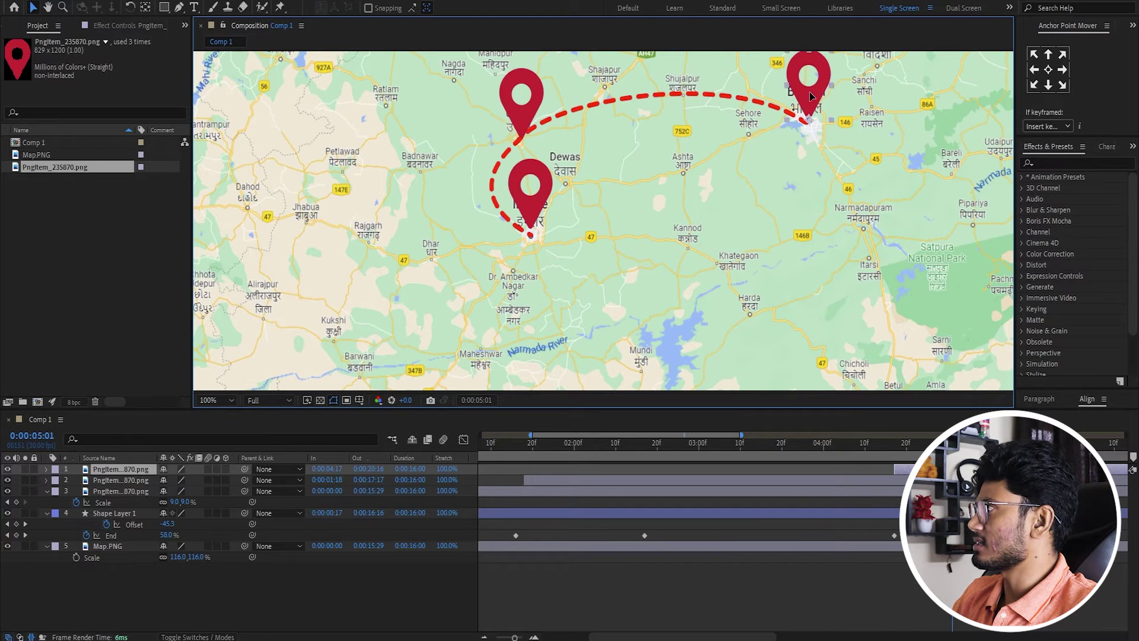
{"action": "left_click_drag", "start_coordinate": [811, 95], "coordinate": [513, 155]}
Duplicate the Bhopal pin and delay the copy to appear at 0:00:07:16.
{"action": "key", "text": "space"}
{"action": "key", "text": "minus"}
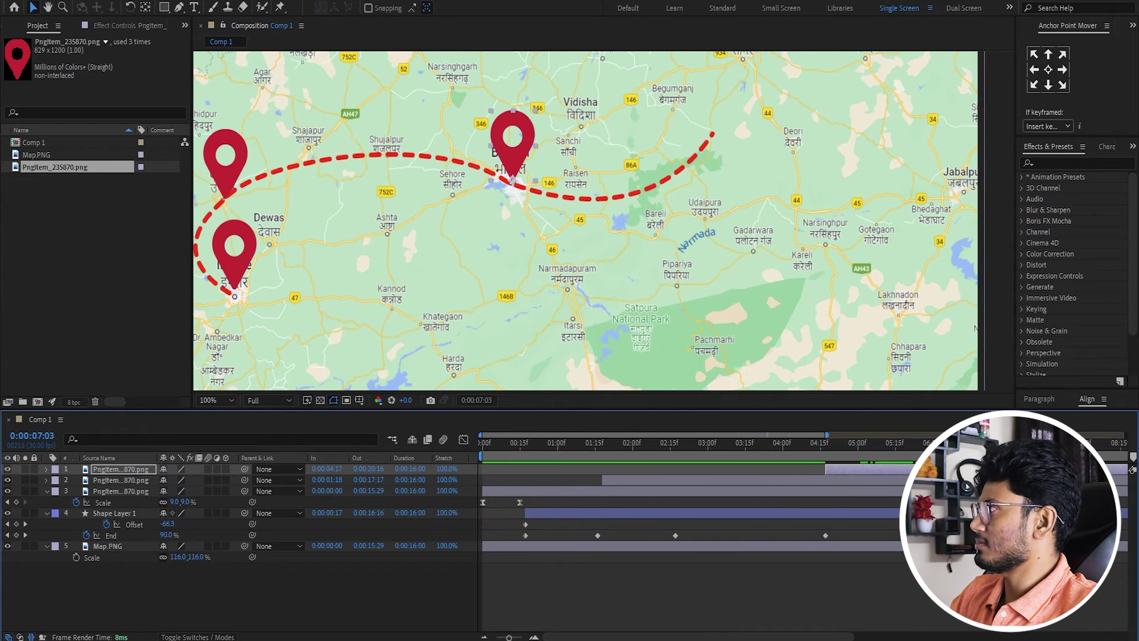
{"action": "key", "text": "space"}
{"action": "key", "text": "ctrl+d"}
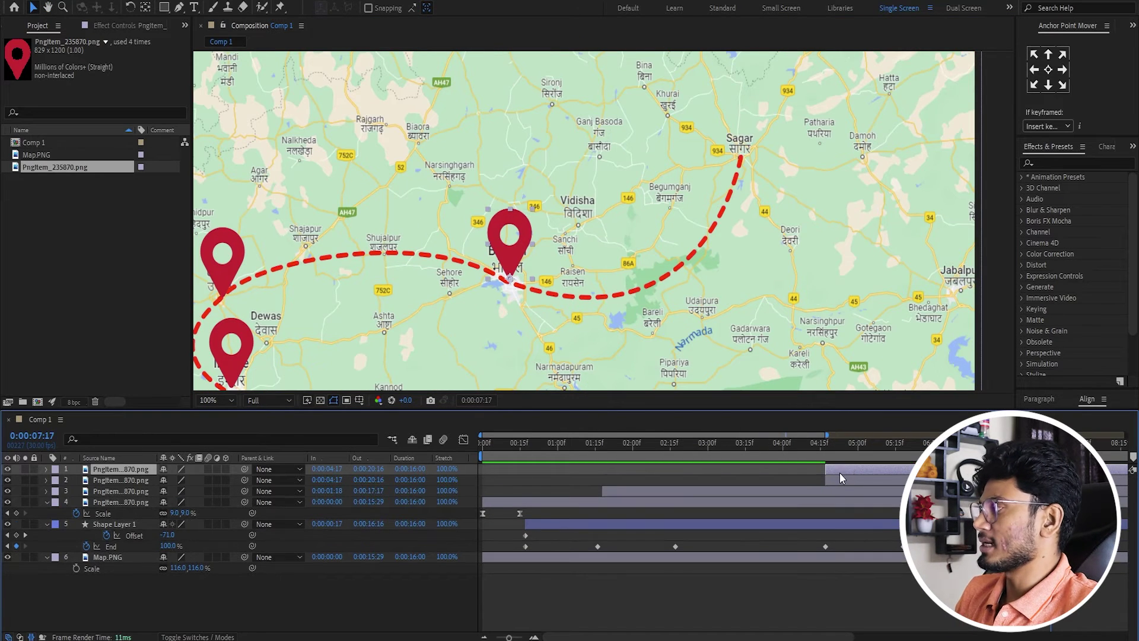
{"action": "left_click_drag", "start_coordinate": [838, 473], "coordinate": [1064, 472]}
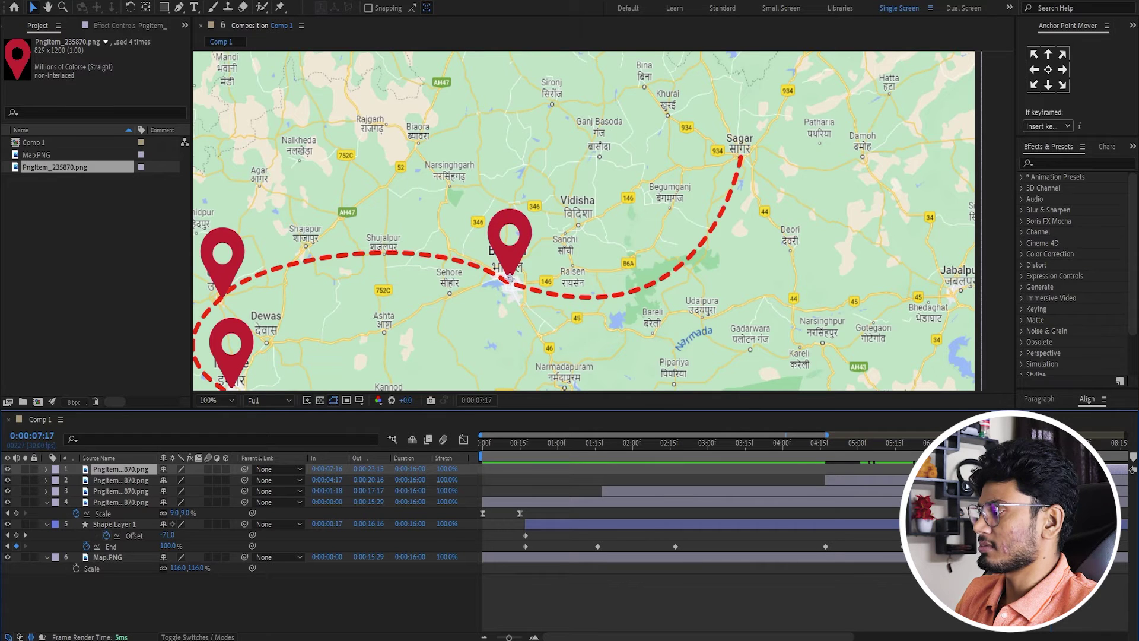
Preview the whole animation from the start.
{"action": "key", "text": "space"}
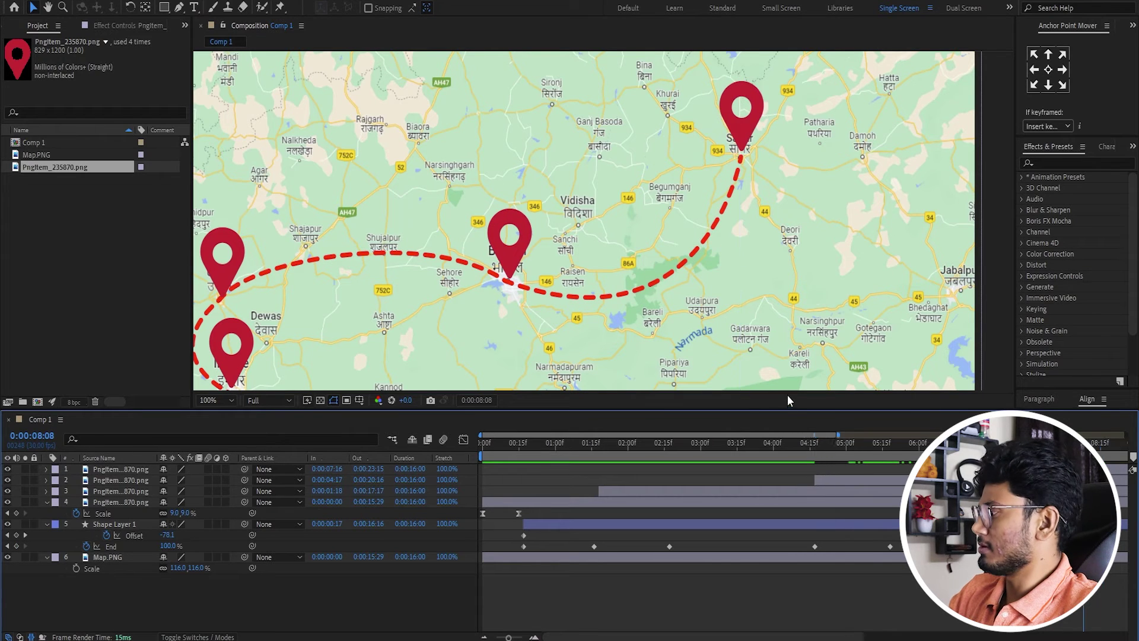
{"action": "key", "text": "minus"}
{"action": "key", "text": "Home"}
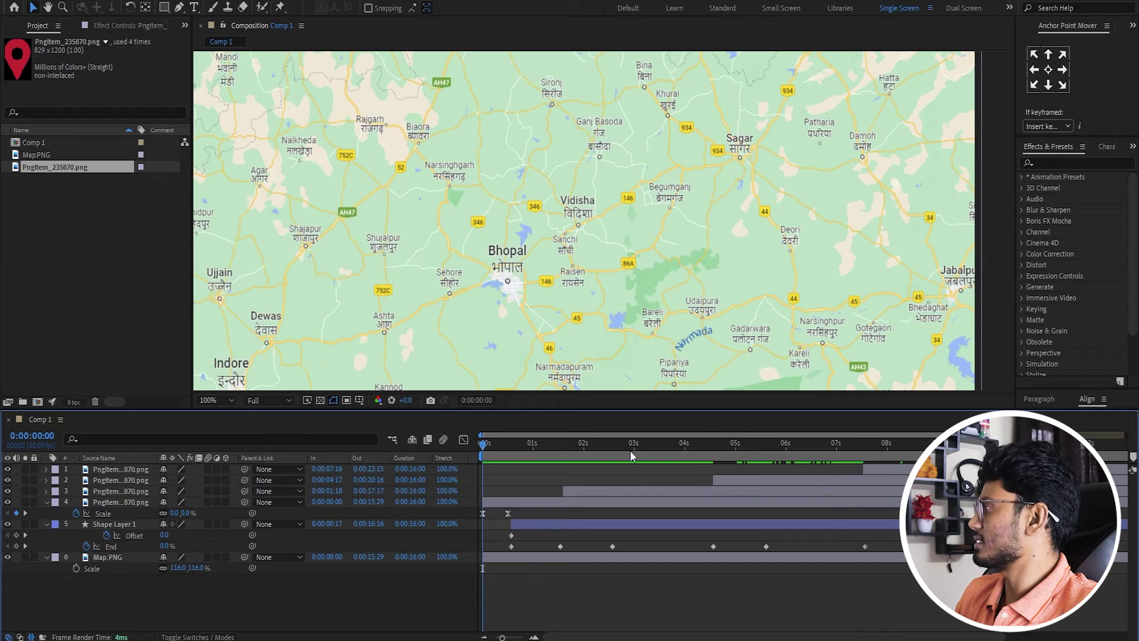
{"action": "scroll", "coordinate": [587, 255], "scroll_direction": "down", "scroll_amount": 2}
{"action": "key", "text": "space"}
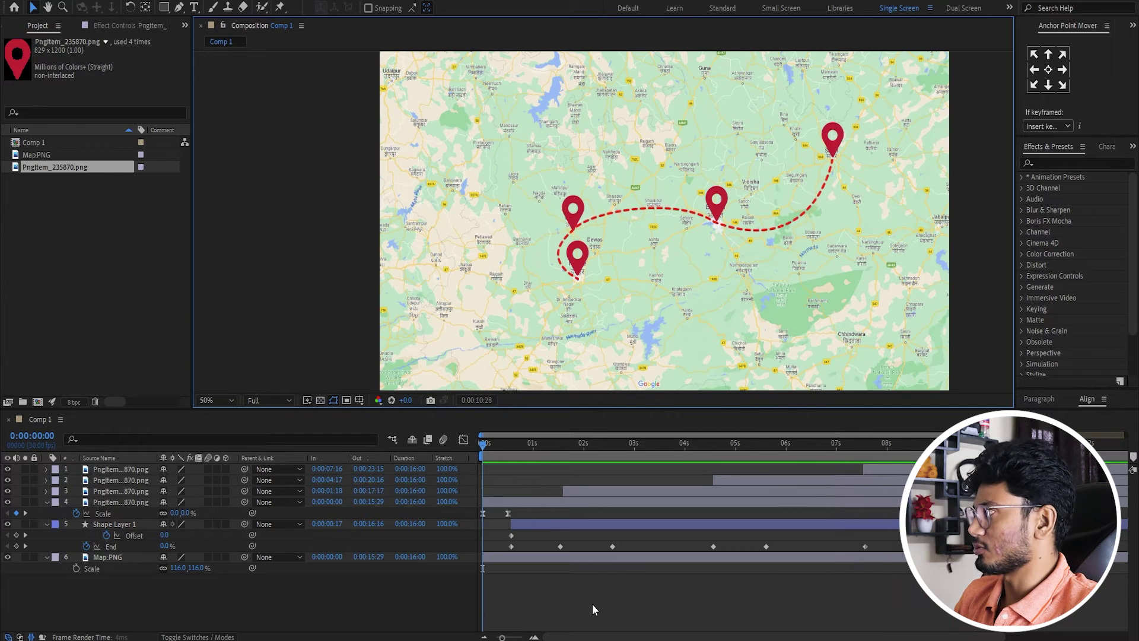
Save the project.
{"action": "key", "text": "ctrl+s"}
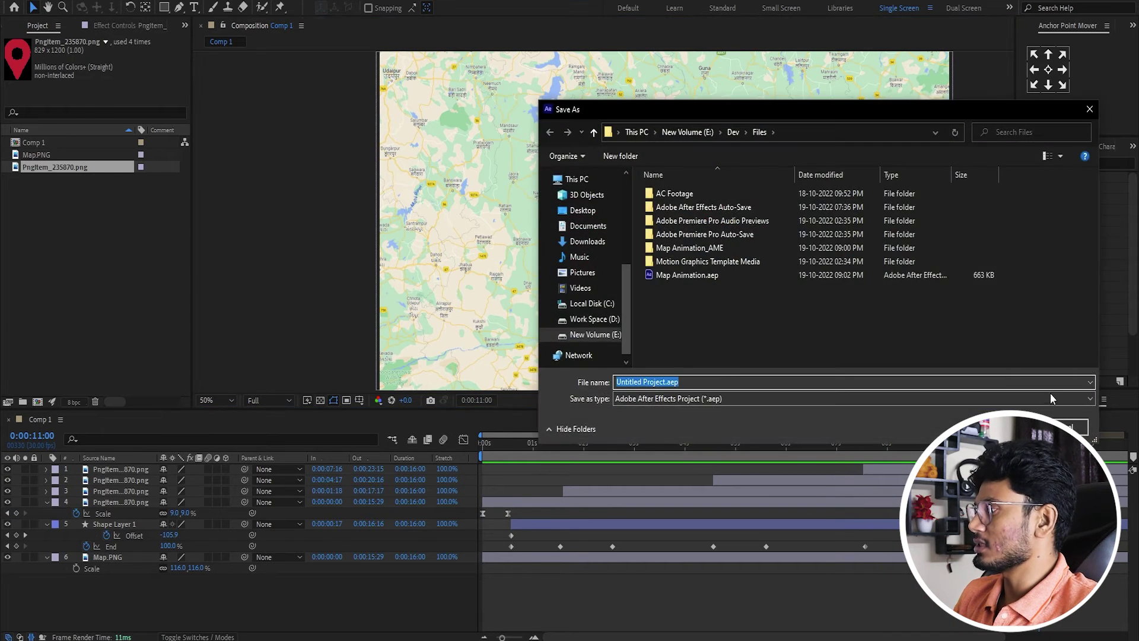
{"action": "key", "text": "Return"}
{"action": "scroll", "coordinate": [639, 212], "scroll_direction": "up", "scroll_amount": 5}
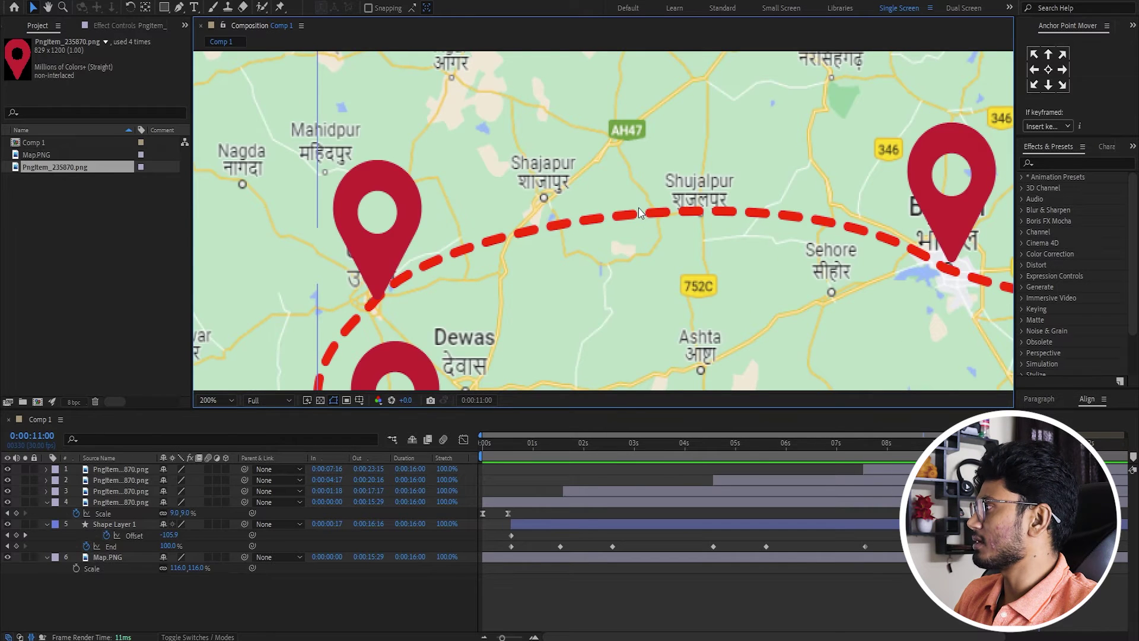
{"action": "scroll", "coordinate": [639, 212], "scroll_direction": "down", "scroll_amount": 3}
Apply Drop Shadow to Shape Layer 1 by searching 'drop' in the effects search.
{"action": "left_click", "coordinate": [628, 526]}
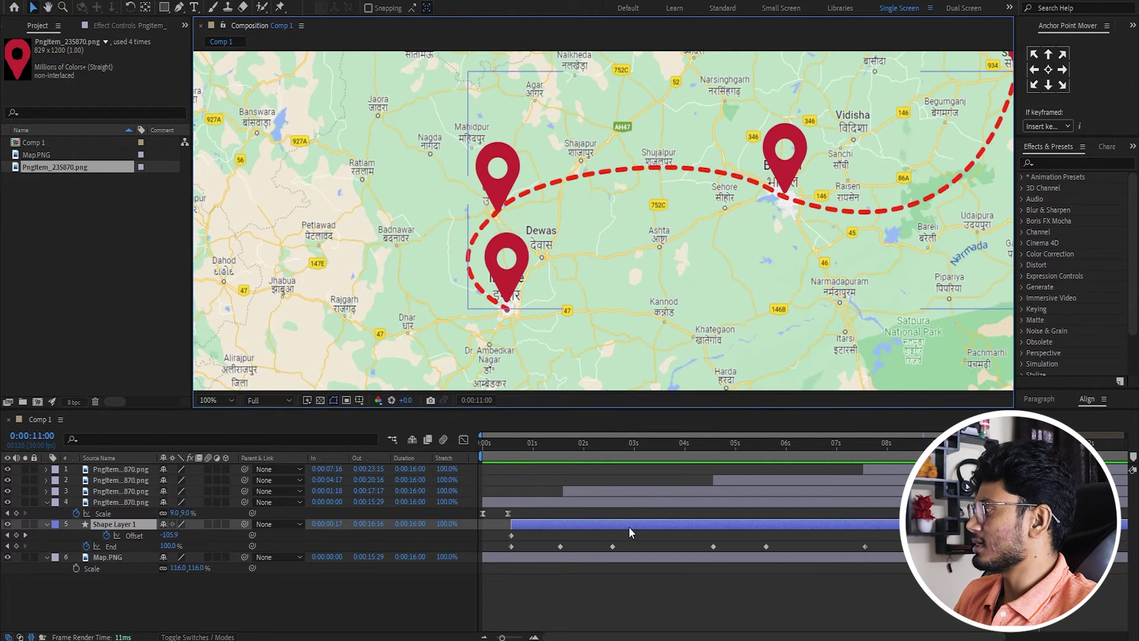
{"action": "key", "text": "ctrl+space"}
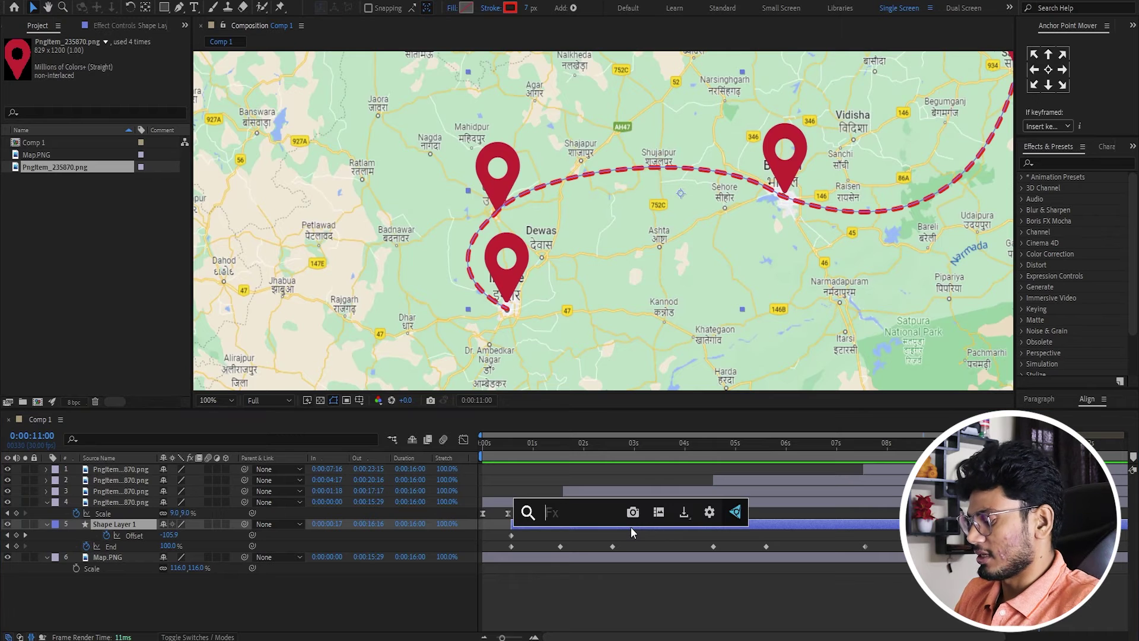
{"action": "type", "text": "drop"}
{"action": "key", "text": "Return"}
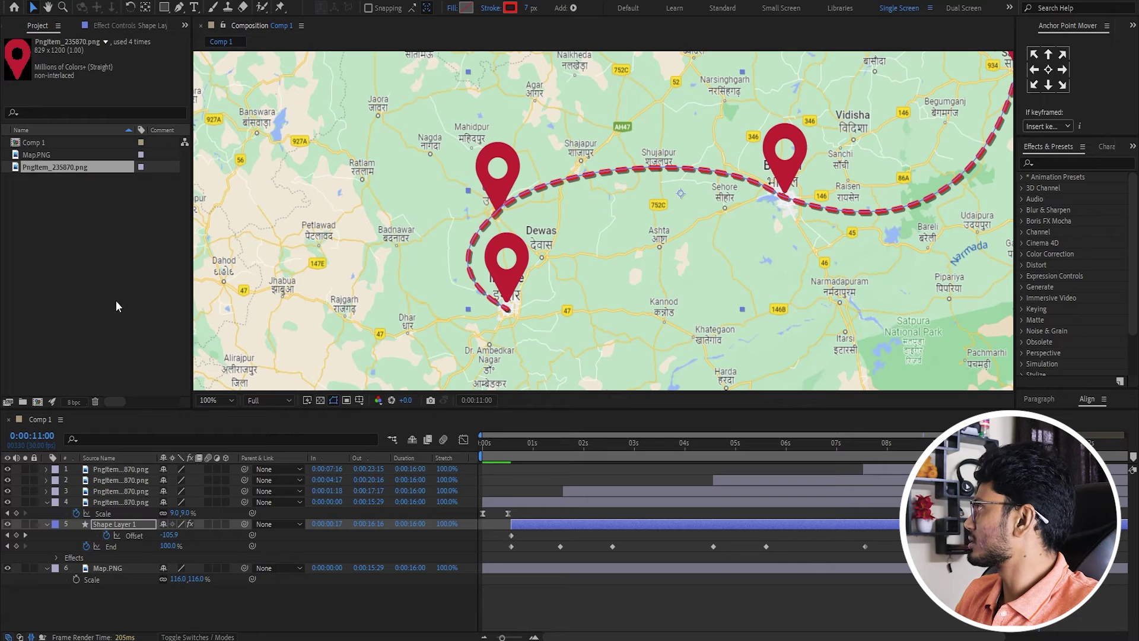
{"action": "left_click", "coordinate": [118, 24]}
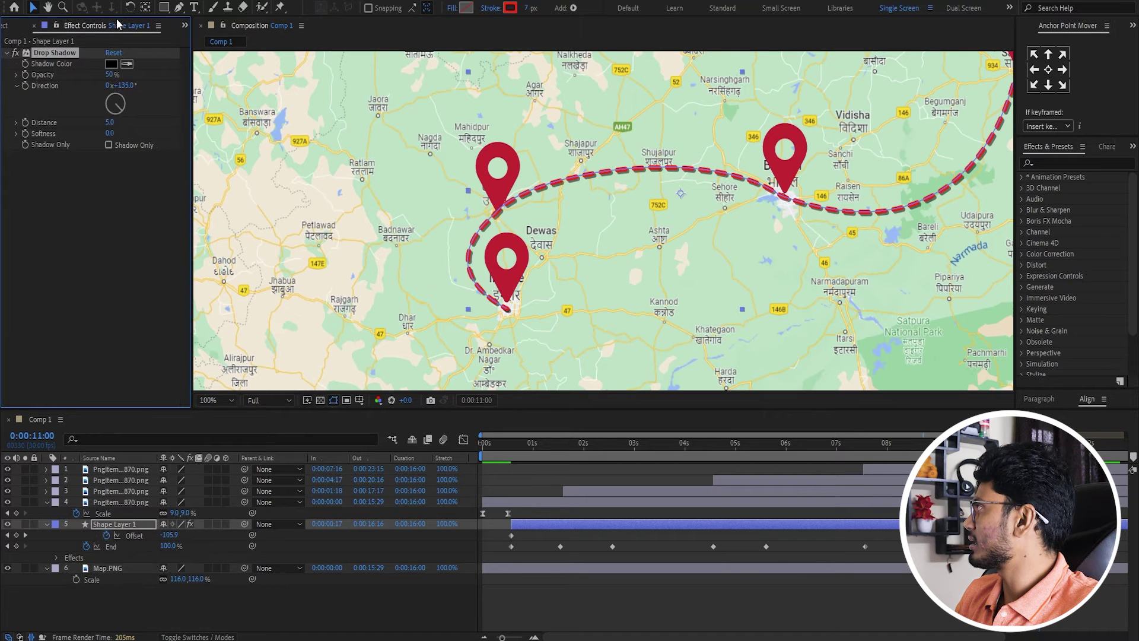
Set the Drop Shadow distance to 10 and softness to 5.
{"action": "left_click", "coordinate": [111, 122]}
{"action": "type", "text": "10"}
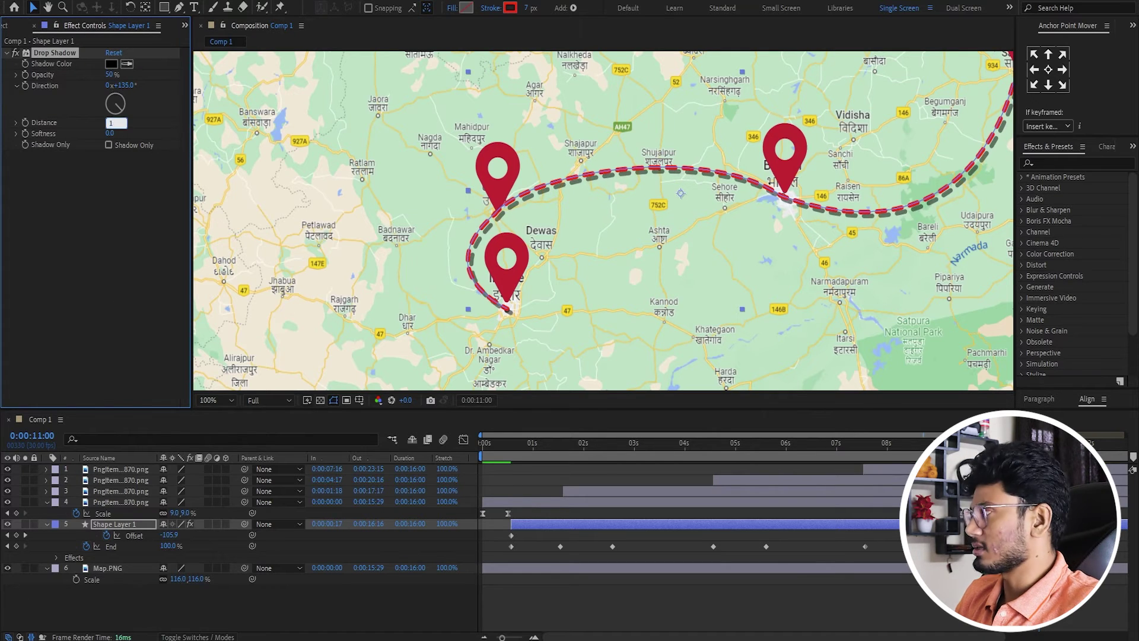
{"action": "key", "text": "Return"}
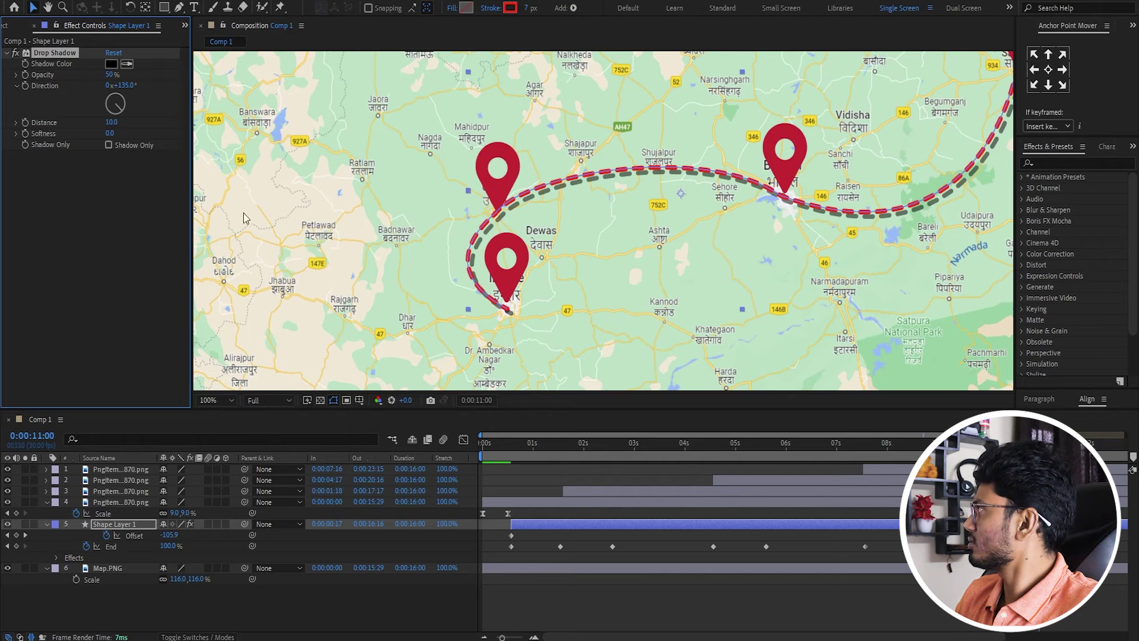
{"action": "left_click_drag", "start_coordinate": [109, 133], "coordinate": [116, 133]}
Preview the animation with the shadowed dashed route.
{"action": "key", "text": "space"}
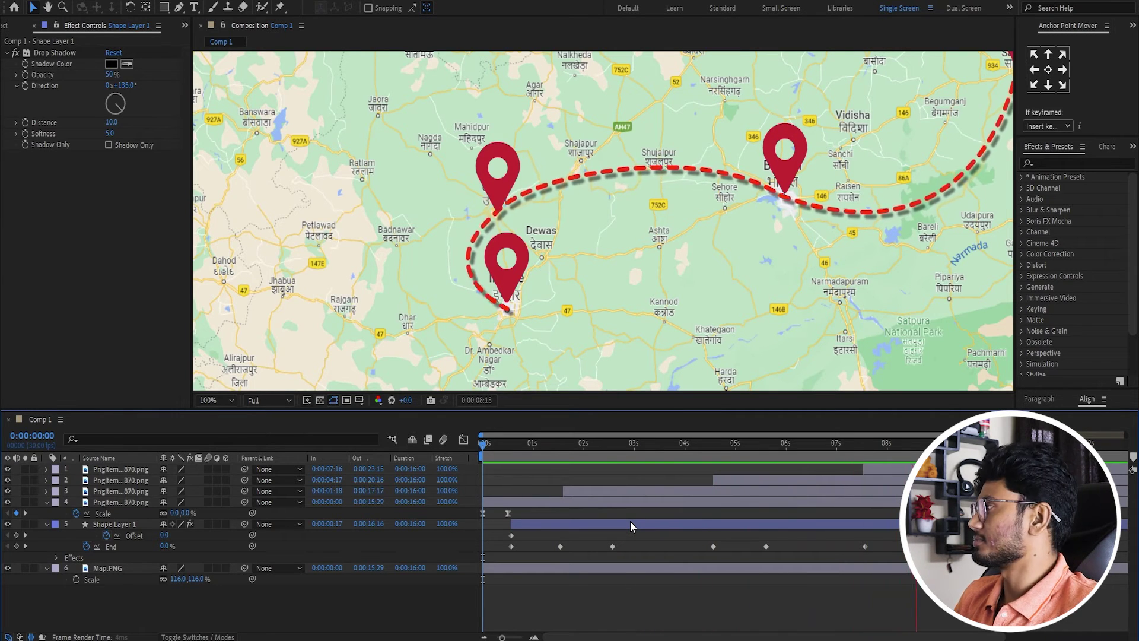
{"action": "scroll", "coordinate": [674, 279], "scroll_direction": "down", "scroll_amount": 2}
{"action": "left_click_drag", "start_coordinate": [535, 442], "coordinate": [508, 442]}
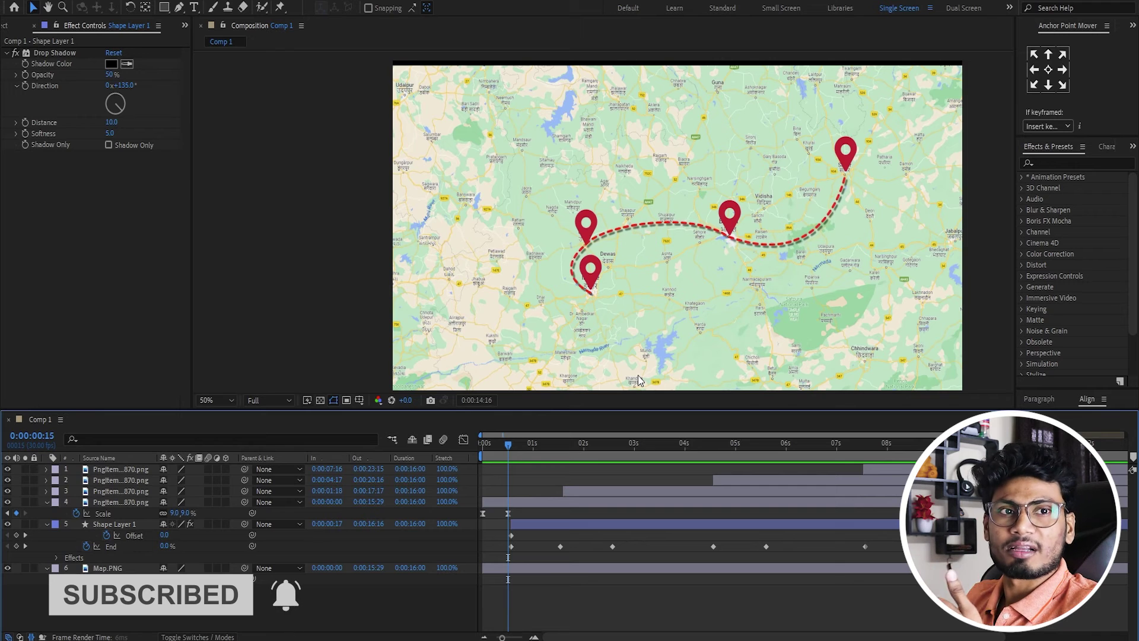
{"action": "right_click", "coordinate": [301, 602]}
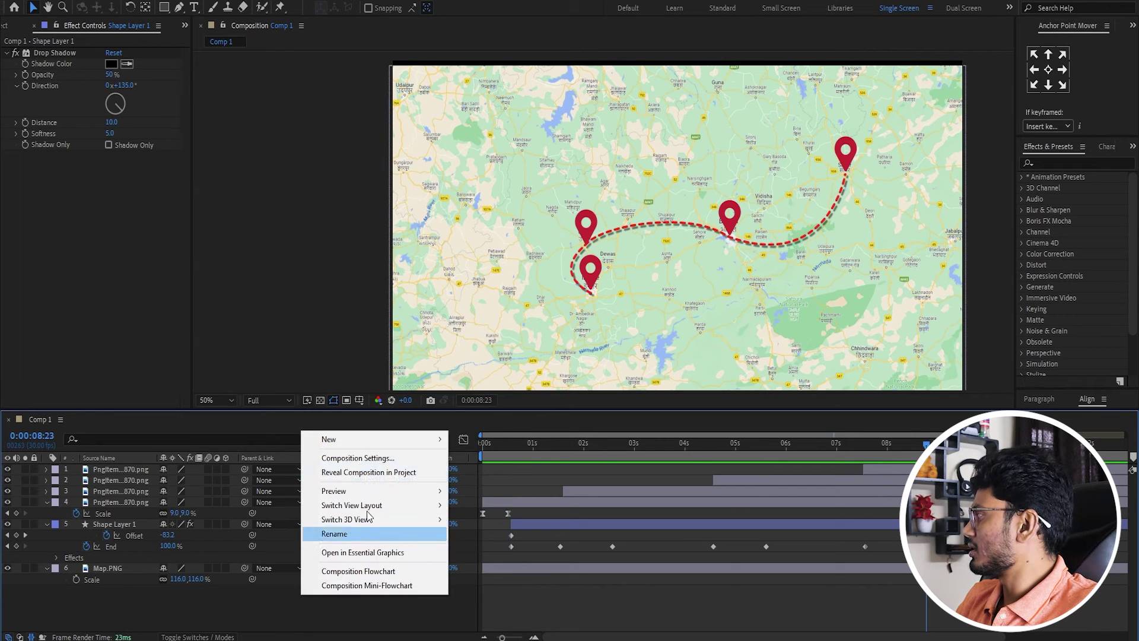
Add a new camera layer to Comp 1 with default settings.
{"action": "mouse_move", "coordinate": [364, 442]}
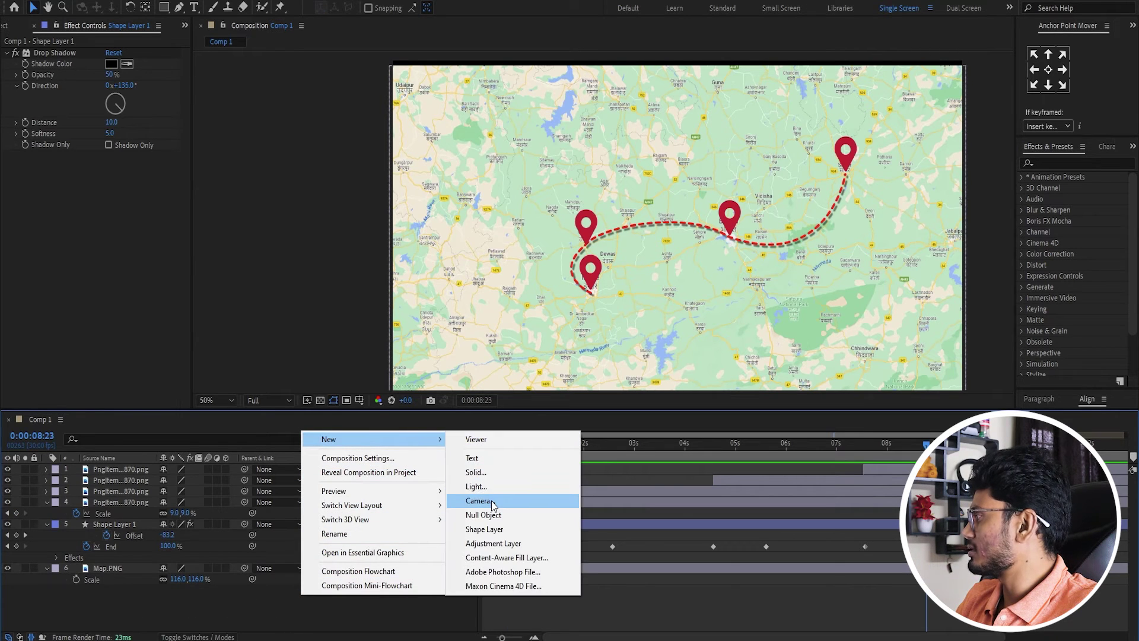
{"action": "left_click", "coordinate": [491, 500]}
{"action": "left_click", "coordinate": [682, 453]}
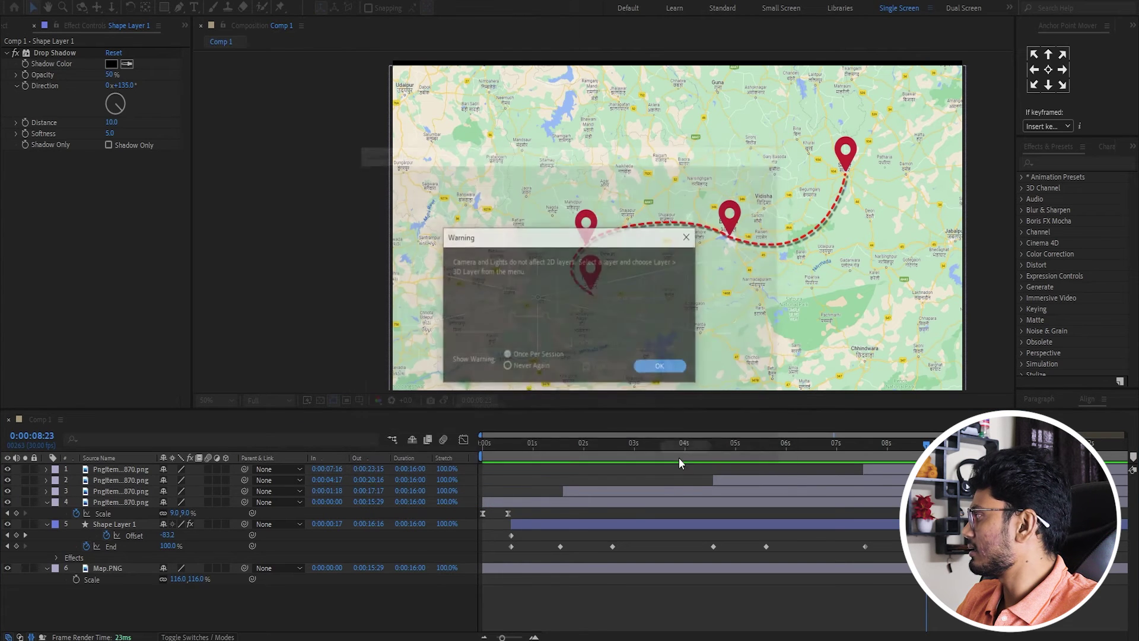
Turn on the 3D Layer switch for the pin layers and Map.PNG.
{"action": "left_click", "coordinate": [225, 479]}
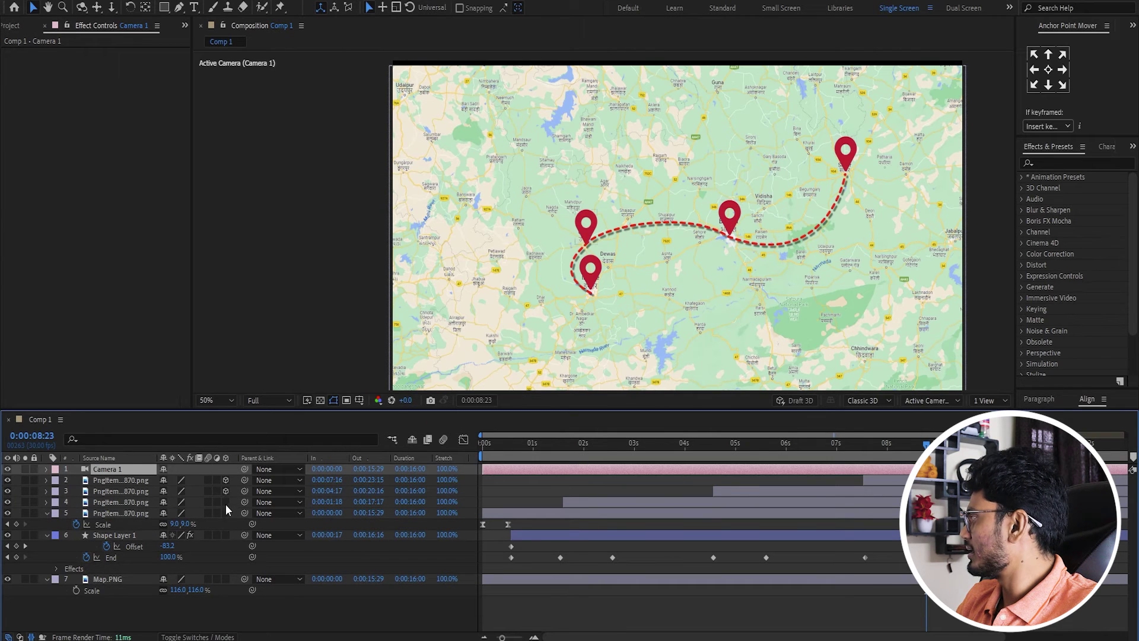
{"action": "left_click", "coordinate": [226, 513]}
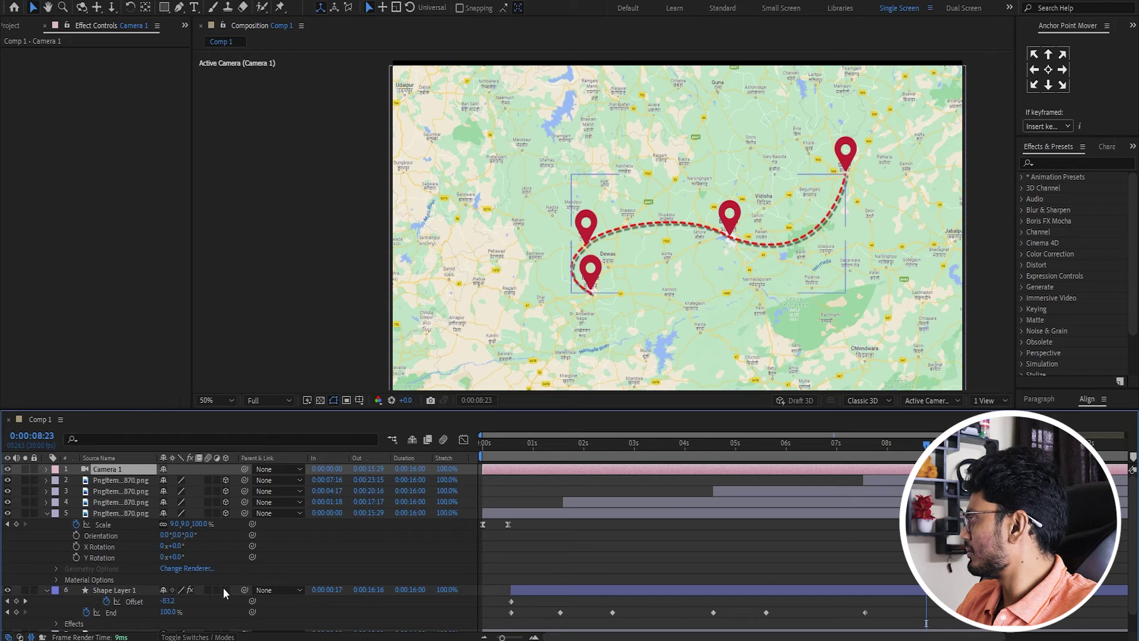
{"action": "scroll", "coordinate": [279, 566], "scroll_direction": "down", "scroll_amount": 3}
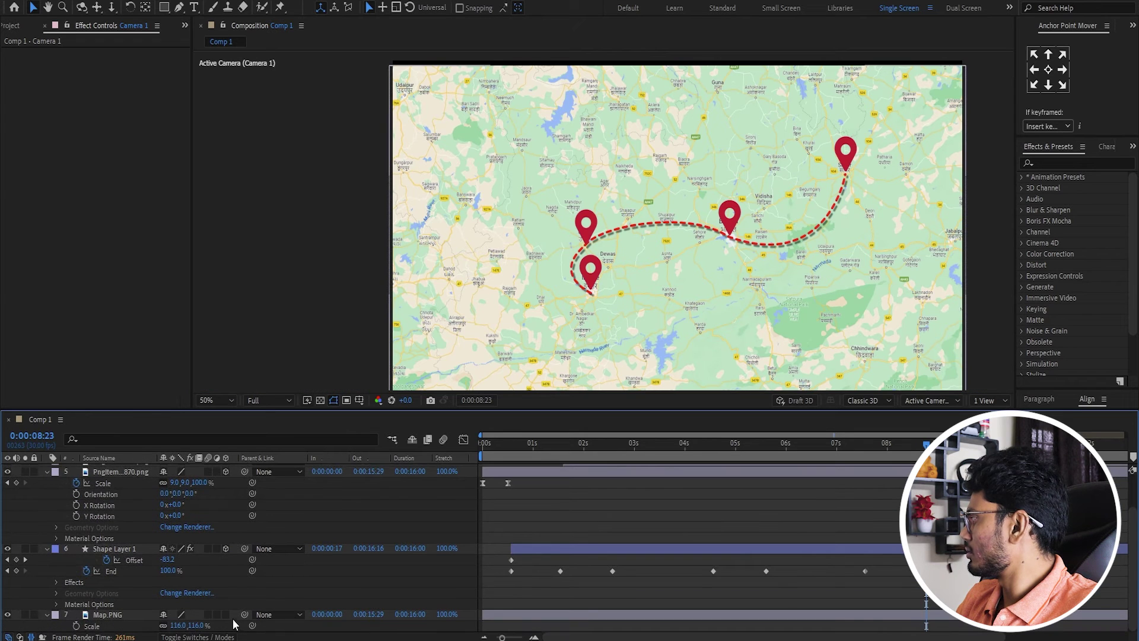
{"action": "left_click", "coordinate": [226, 615]}
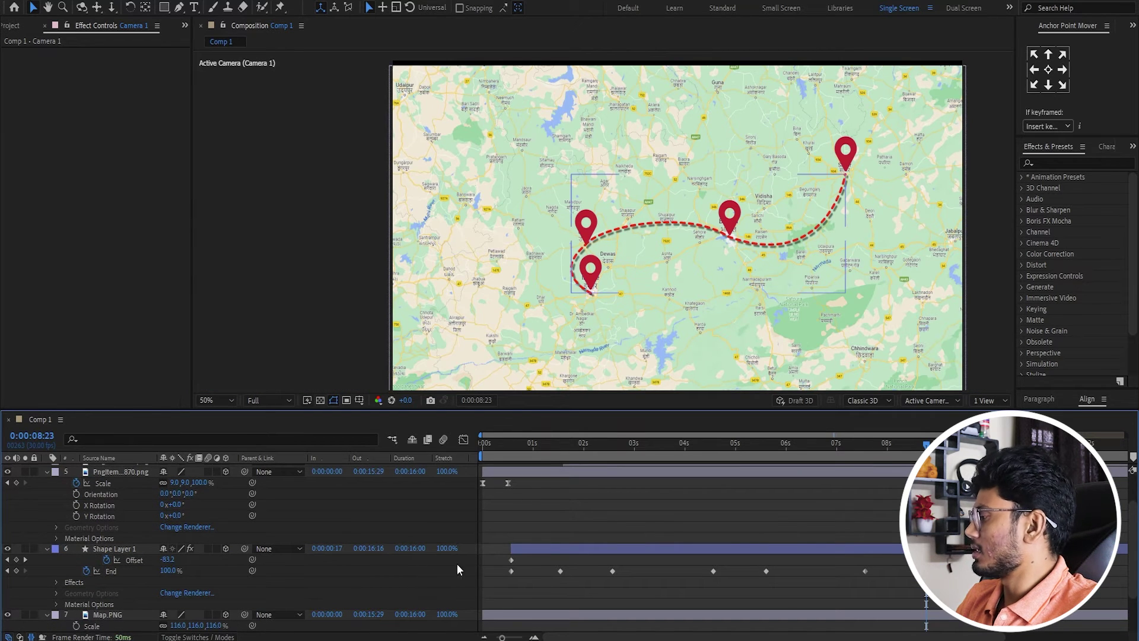
{"action": "scroll", "coordinate": [562, 512], "scroll_direction": "down", "scroll_amount": 3}
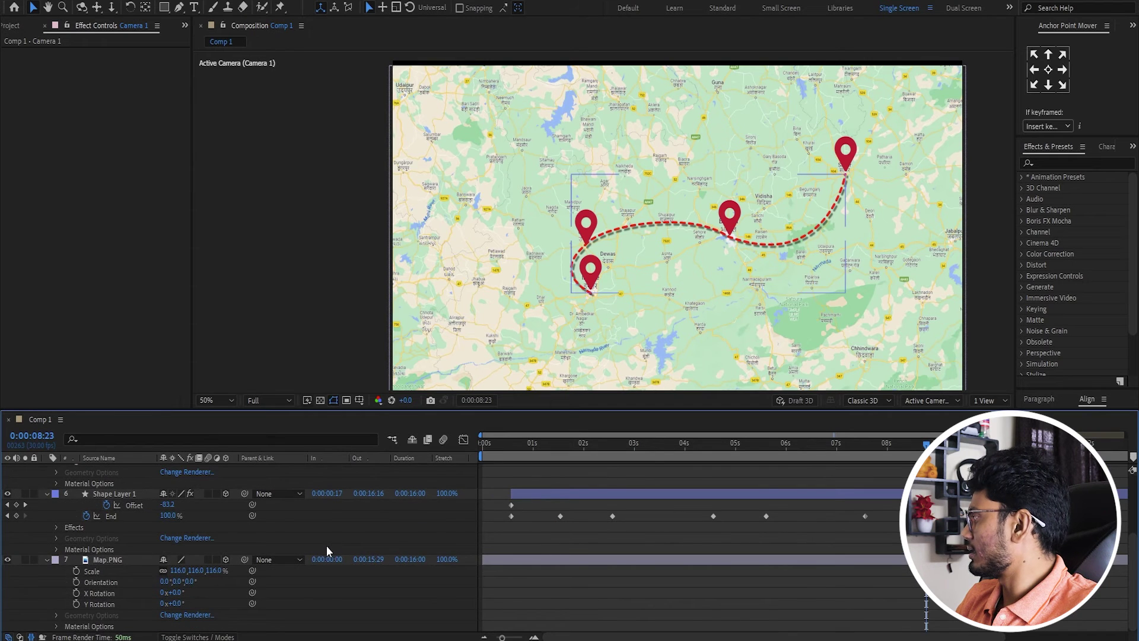
{"action": "scroll", "coordinate": [356, 570], "scroll_direction": "up", "scroll_amount": 5}
Add a new Null object layer to the composition.
{"action": "right_click", "coordinate": [343, 546]}
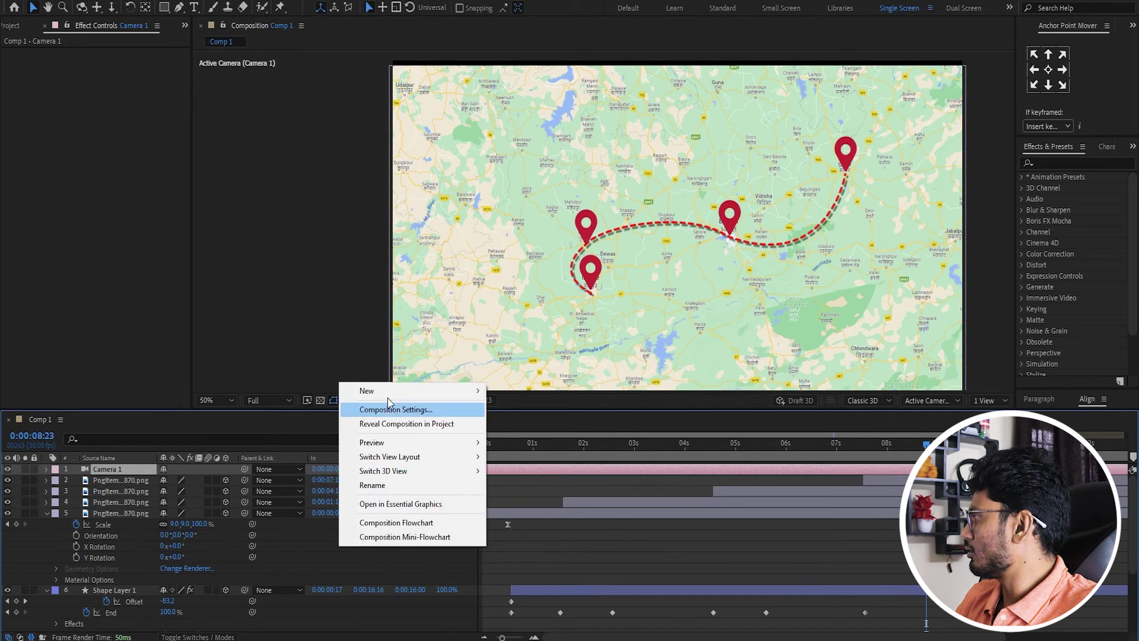
{"action": "mouse_move", "coordinate": [465, 390]}
{"action": "left_click", "coordinate": [521, 467]}
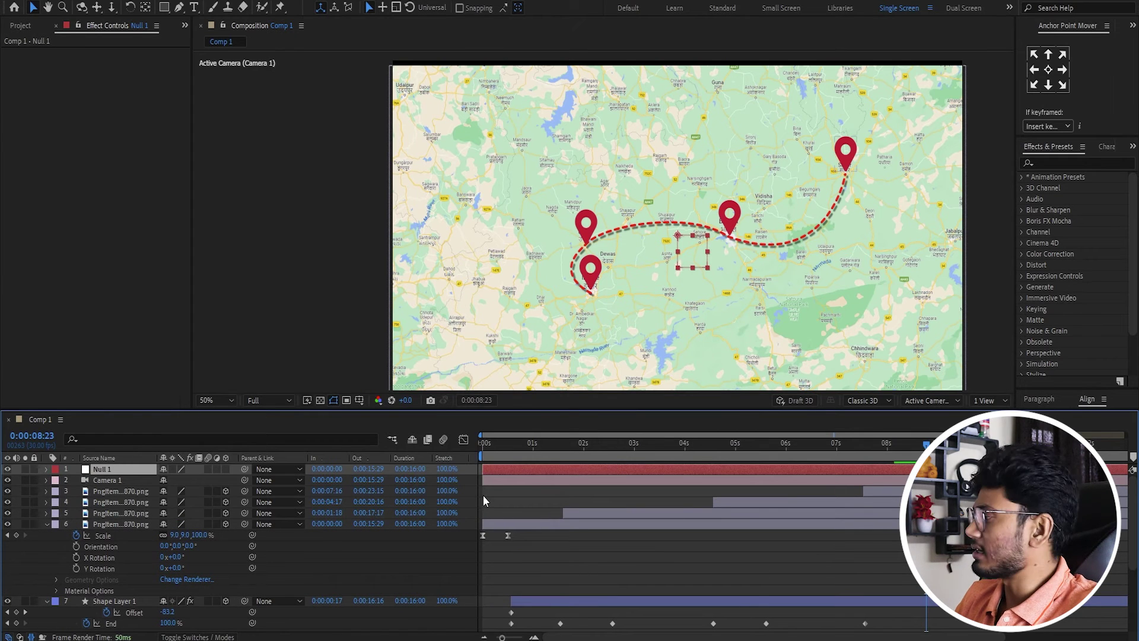
Parent Camera 1 to Null 1 and scale the null down to zoom the view.
{"action": "left_click", "coordinate": [504, 442]}
{"action": "key", "text": "s"}
{"action": "left_click", "coordinate": [126, 492]}
{"action": "left_click_drag", "start_coordinate": [245, 491], "coordinate": [133, 469]}
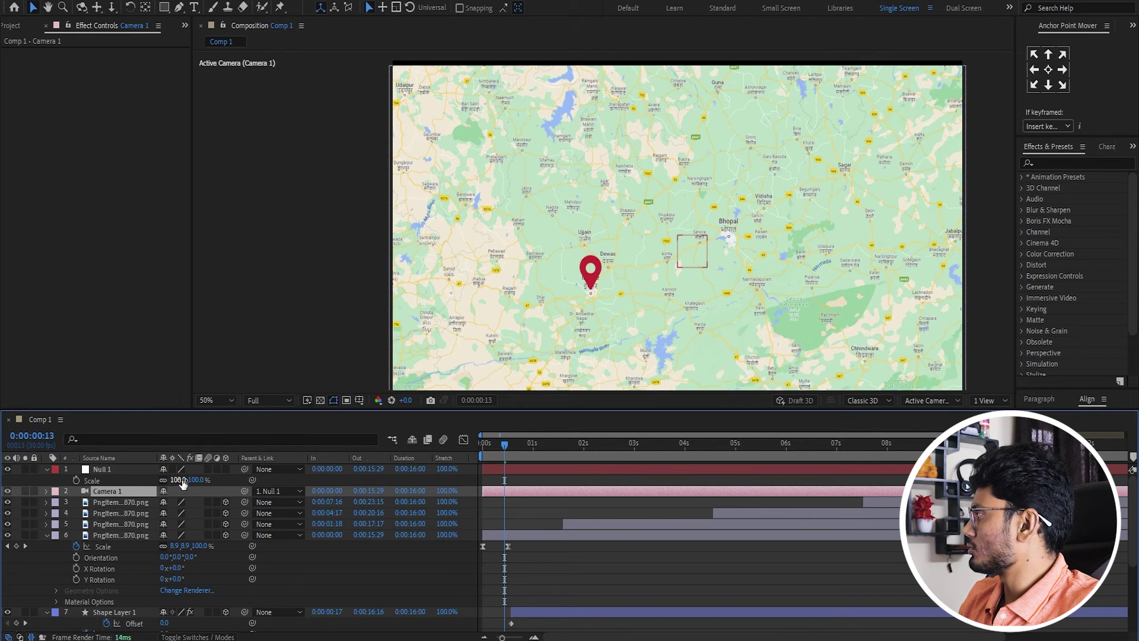
{"action": "left_click_drag", "start_coordinate": [180, 480], "coordinate": [172, 480]}
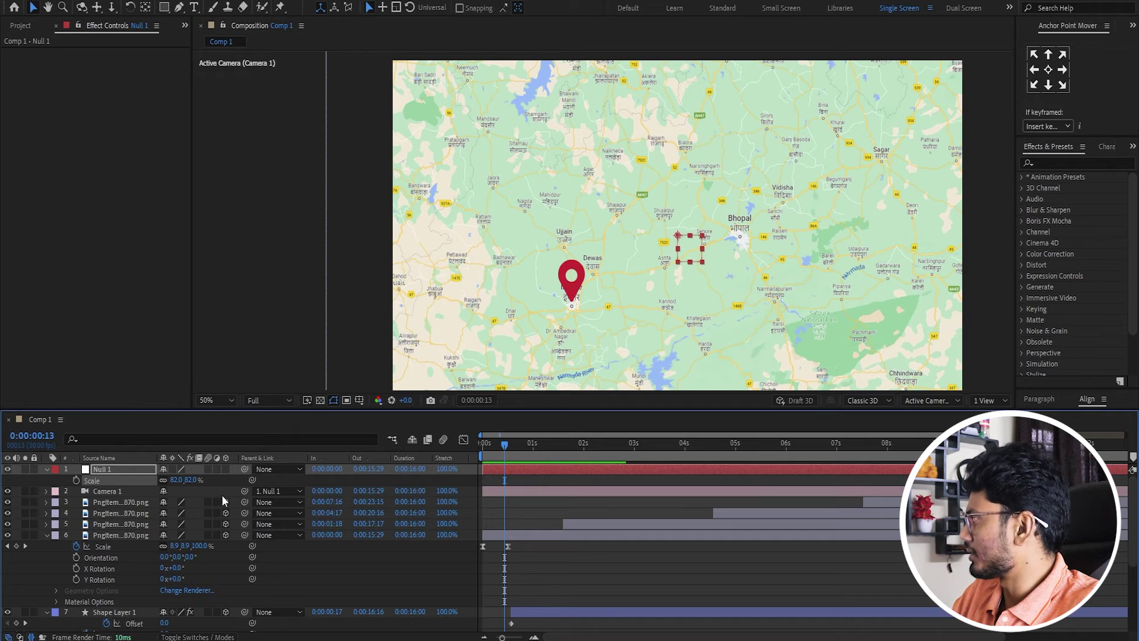
Make Null 1 a 3D layer, reset its Z rotation, and tilt its orientation to 37°, 11°.
{"action": "key", "text": "r"}
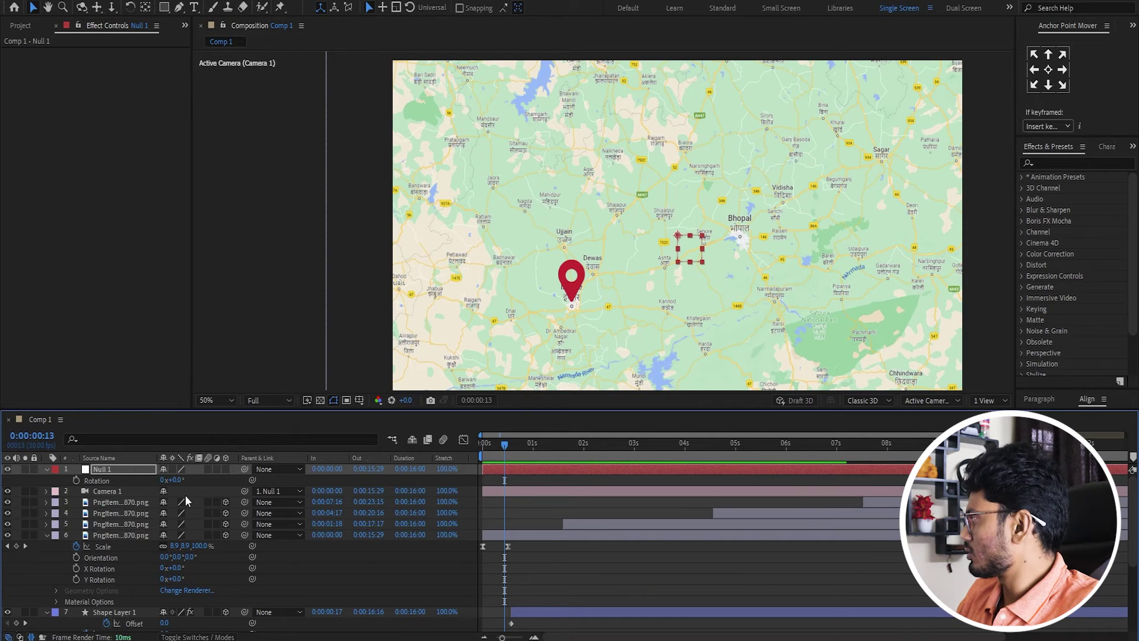
{"action": "left_click_drag", "start_coordinate": [179, 479], "coordinate": [179, 479]}
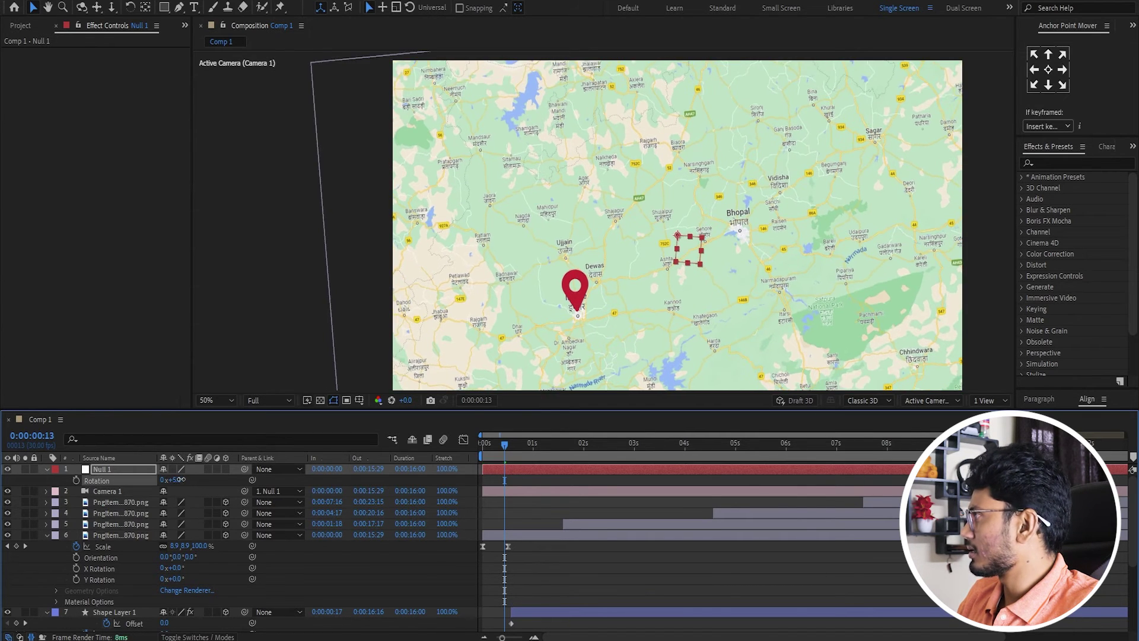
{"action": "left_click", "coordinate": [226, 469]}
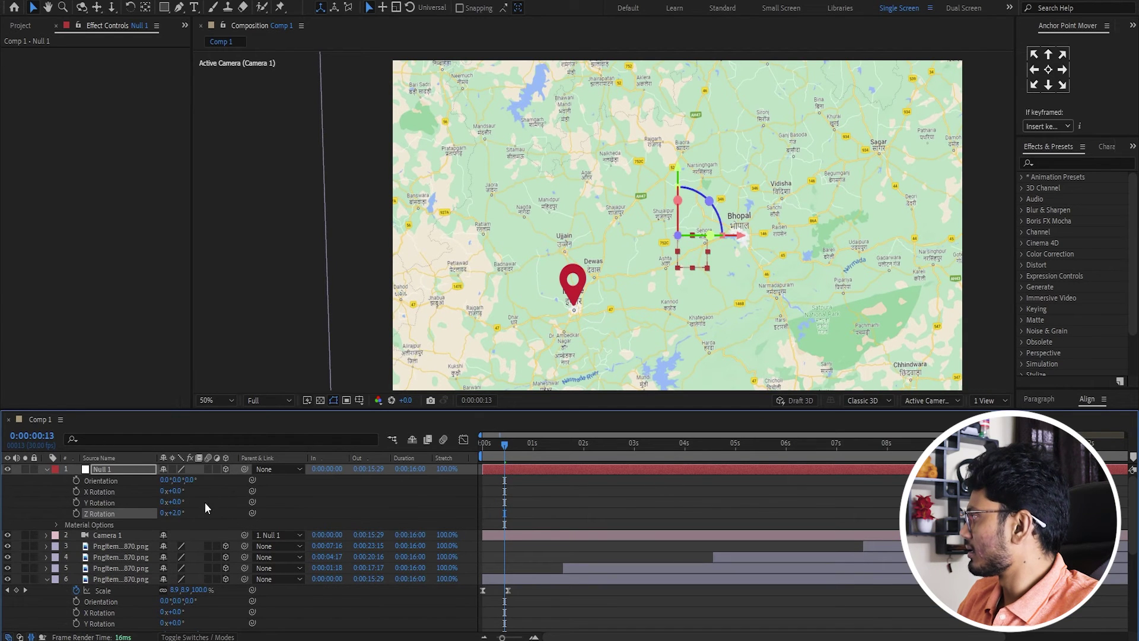
{"action": "key", "text": "ctrl+z"}
{"action": "key", "text": "ctrl+z"}
{"action": "left_click", "coordinate": [225, 471]}
{"action": "left_click_drag", "start_coordinate": [188, 479], "coordinate": [182, 480]}
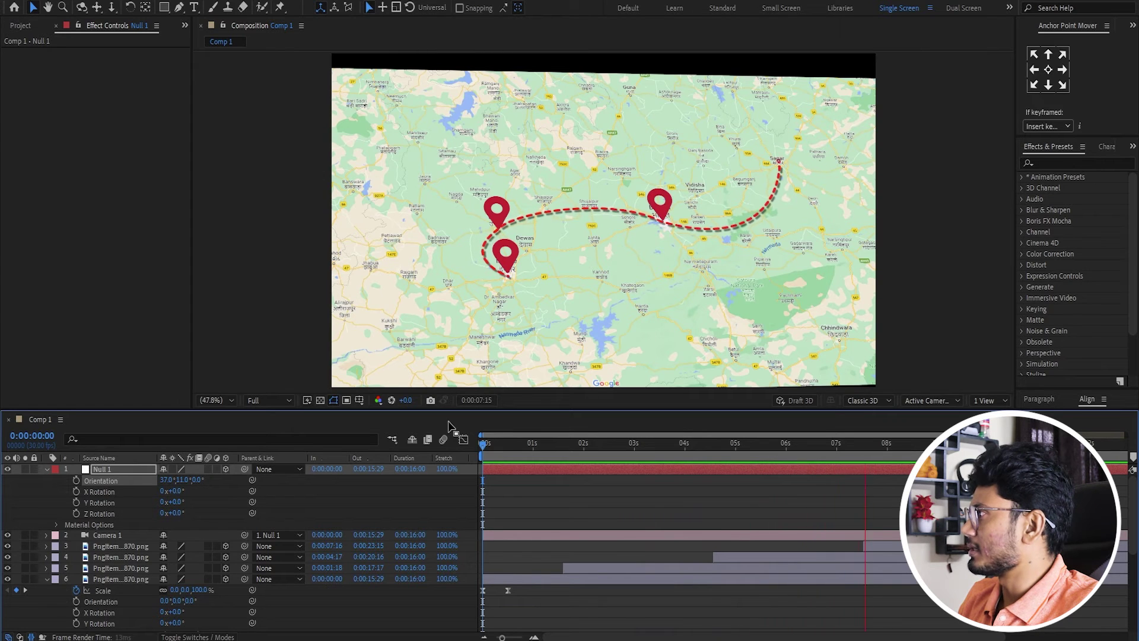
Tilt the lower map pin forward to a 55° X orientation.
{"action": "key", "text": "space"}
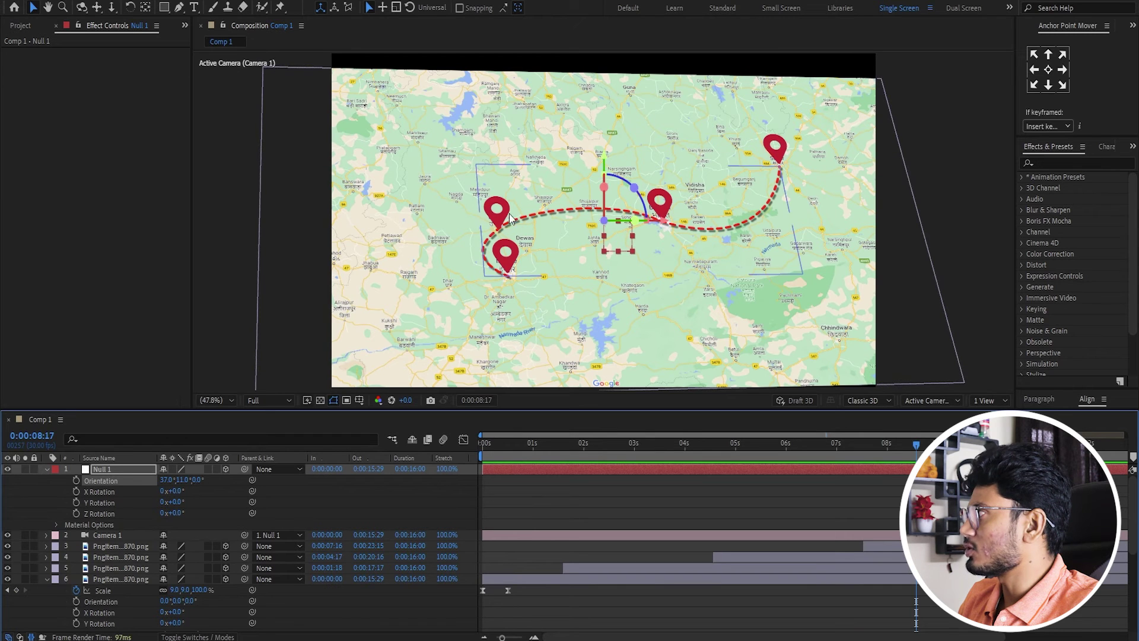
{"action": "left_click", "coordinate": [502, 217]}
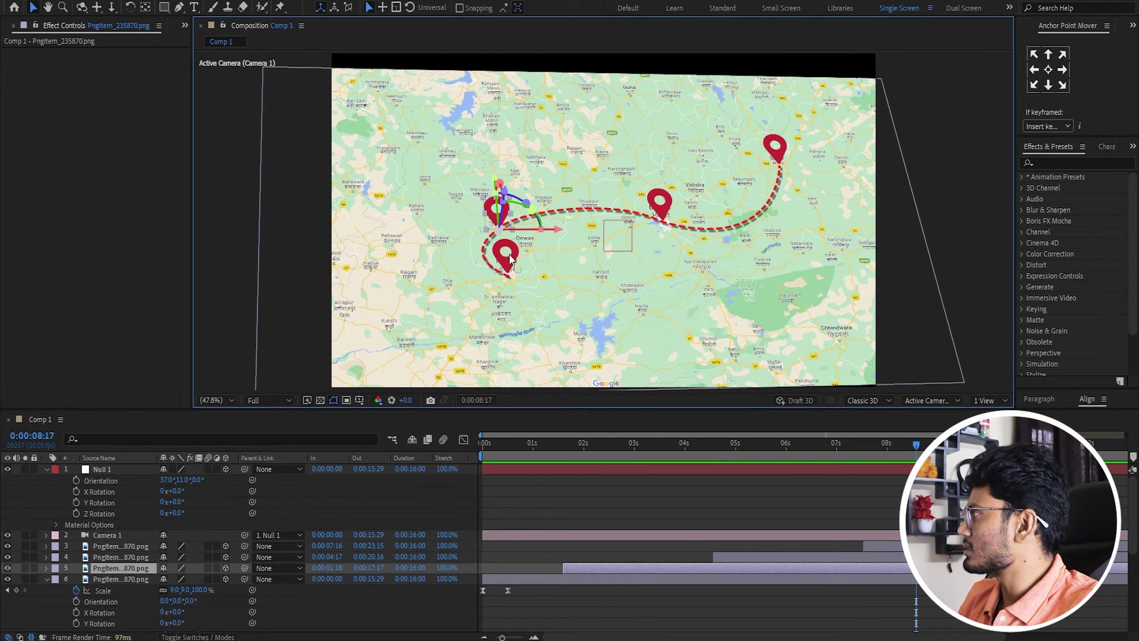
{"action": "key", "text": "F2"}
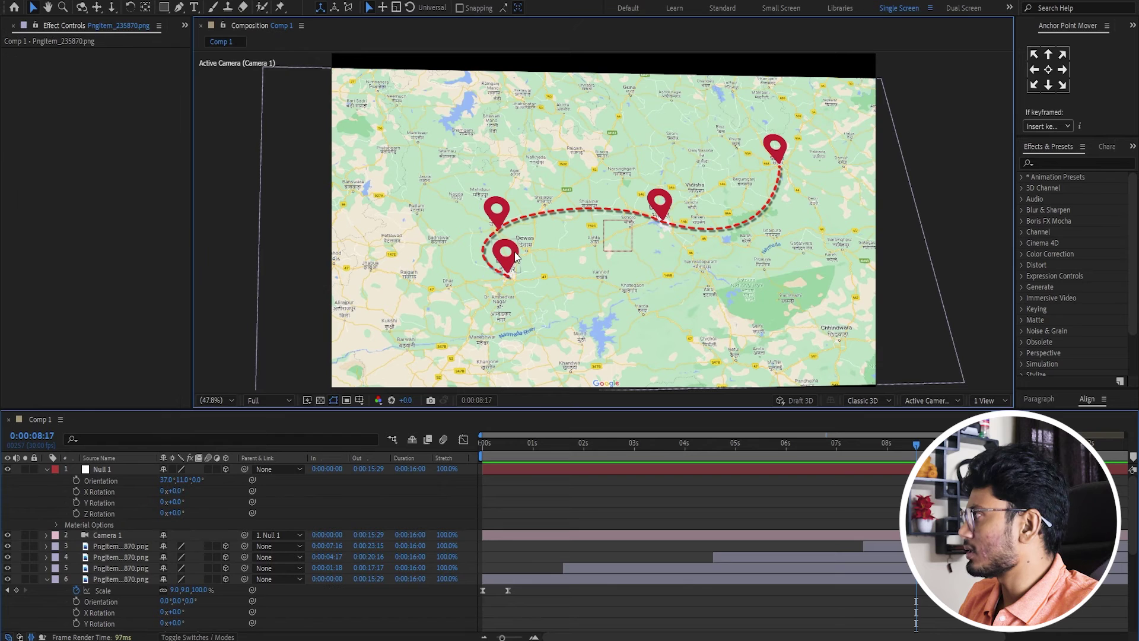
{"action": "left_click", "coordinate": [505, 255]}
{"action": "key", "text": "r"}
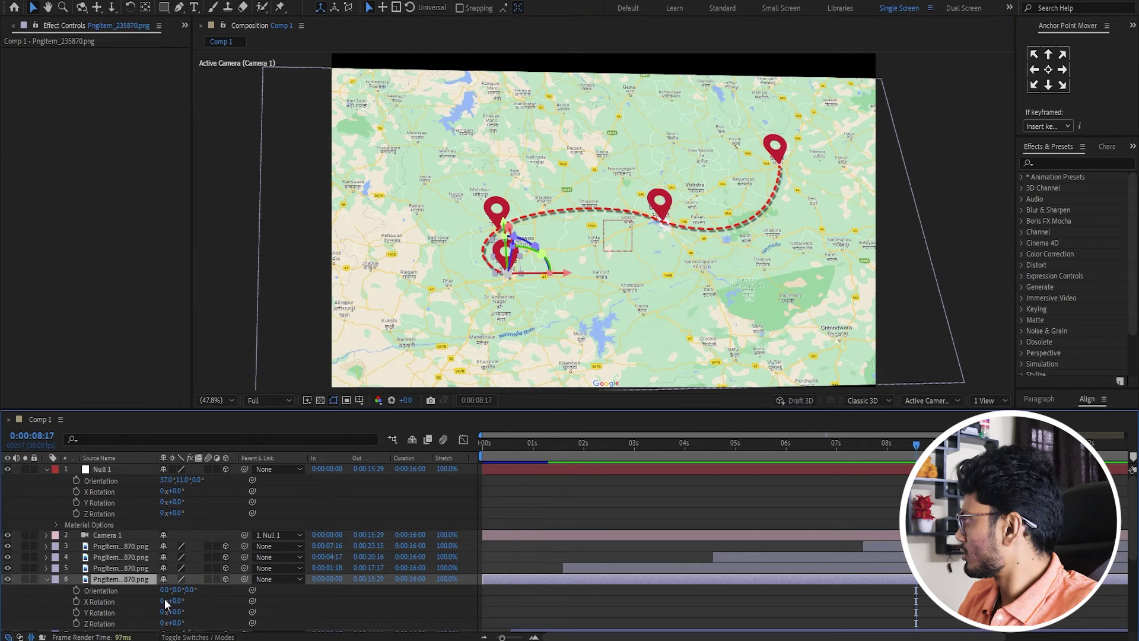
{"action": "left_click_drag", "start_coordinate": [164, 590], "coordinate": [196, 591]}
{"action": "left_click", "coordinate": [607, 596]}
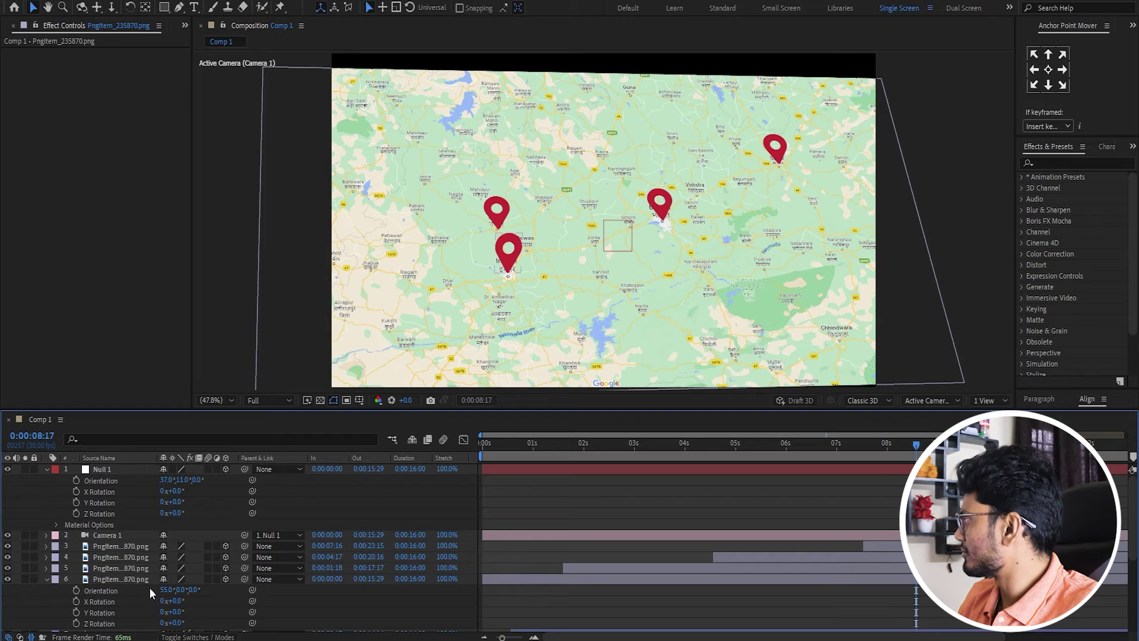
Set the next pin to 55° X orientation and paste it onto the remaining pins.
{"action": "left_click", "coordinate": [118, 570]}
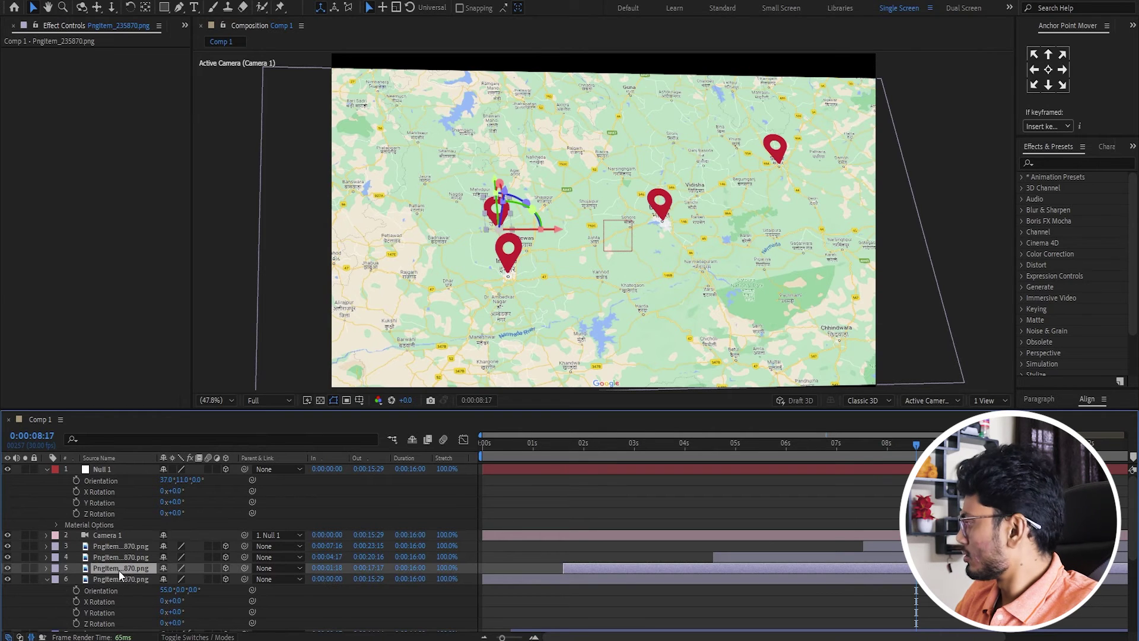
{"action": "key", "text": "r"}
{"action": "left_click", "coordinate": [164, 580]}
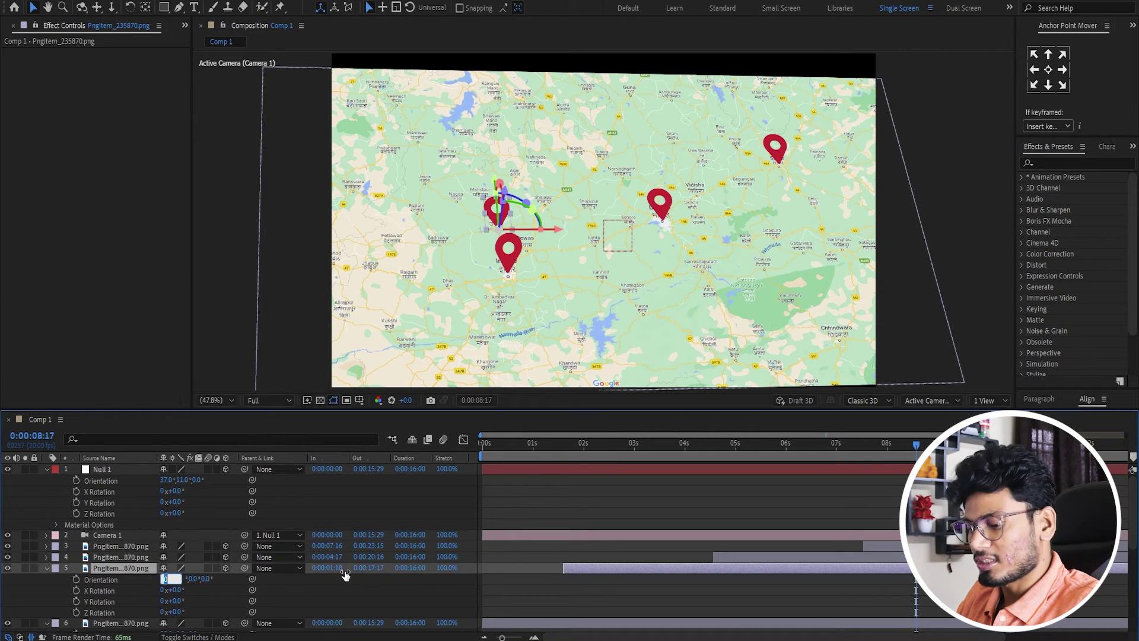
{"action": "type", "text": "55"}
{"action": "key", "text": "Return"}
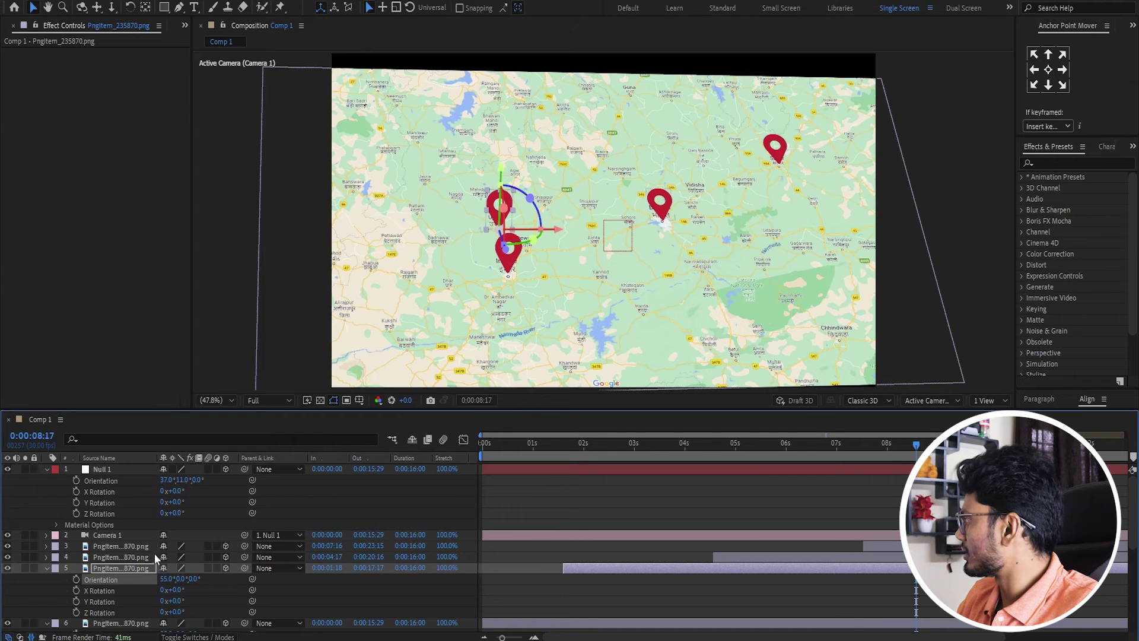
{"action": "key", "text": "ctrl+c"}
{"action": "left_click", "coordinate": [113, 555]}
{"action": "key", "text": "ctrl+v"}
{"action": "key", "text": "ctrl+Up"}
{"action": "key", "text": "ctrl+v"}
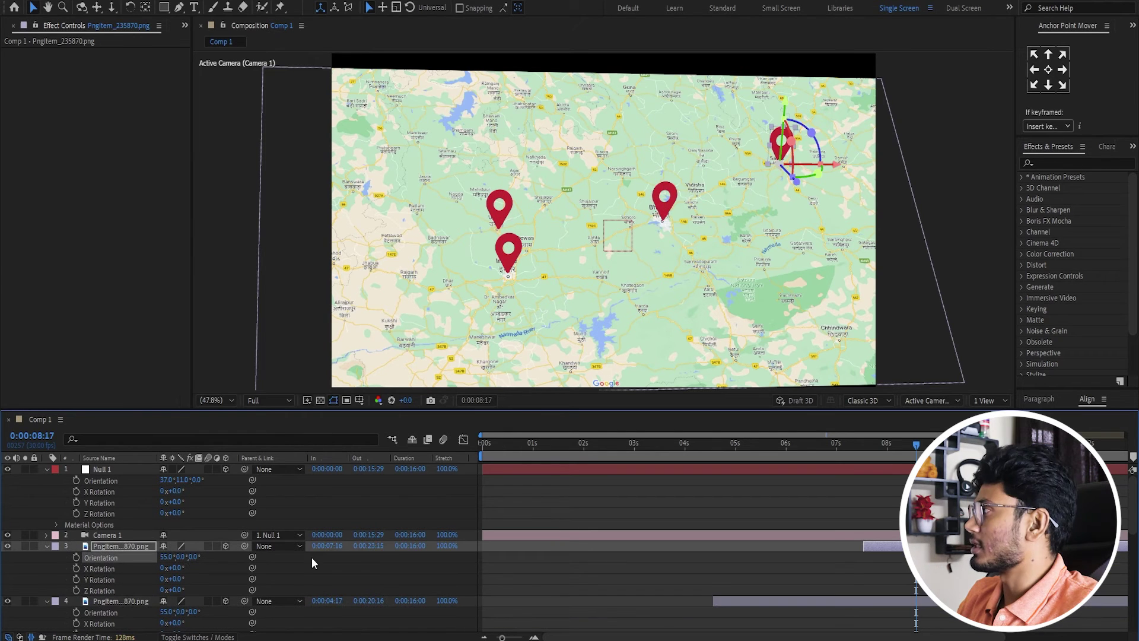
{"action": "left_click", "coordinate": [533, 578]}
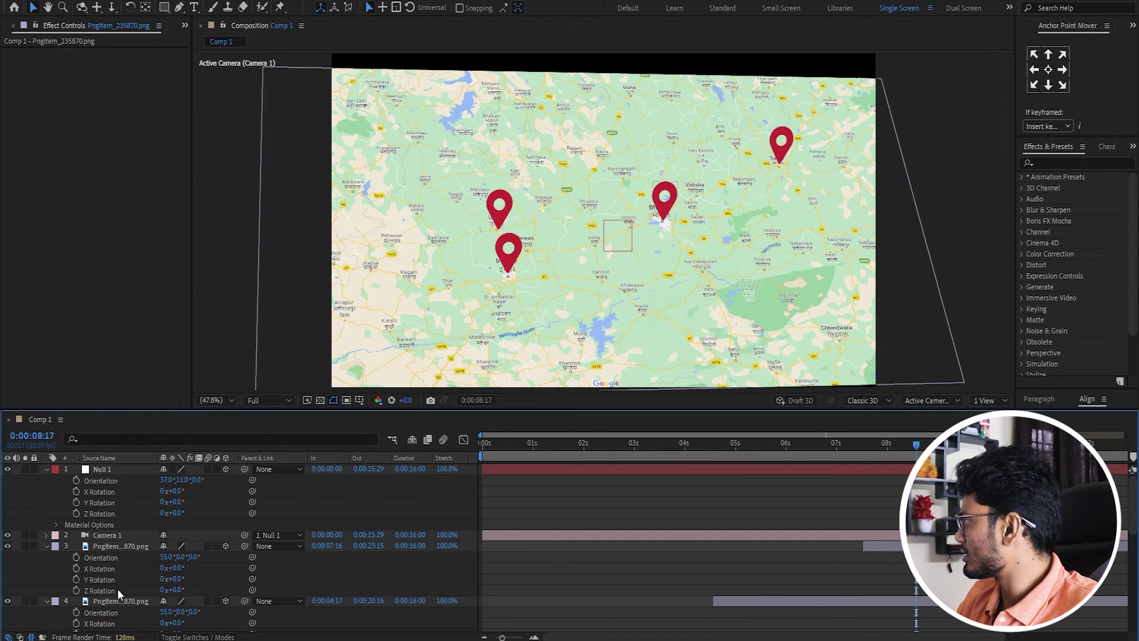
{"action": "left_click", "coordinate": [114, 550]}
Add a Drop Shadow to the selected pin with distance 139 and softness 100.
{"action": "key", "text": "ctrl+space"}
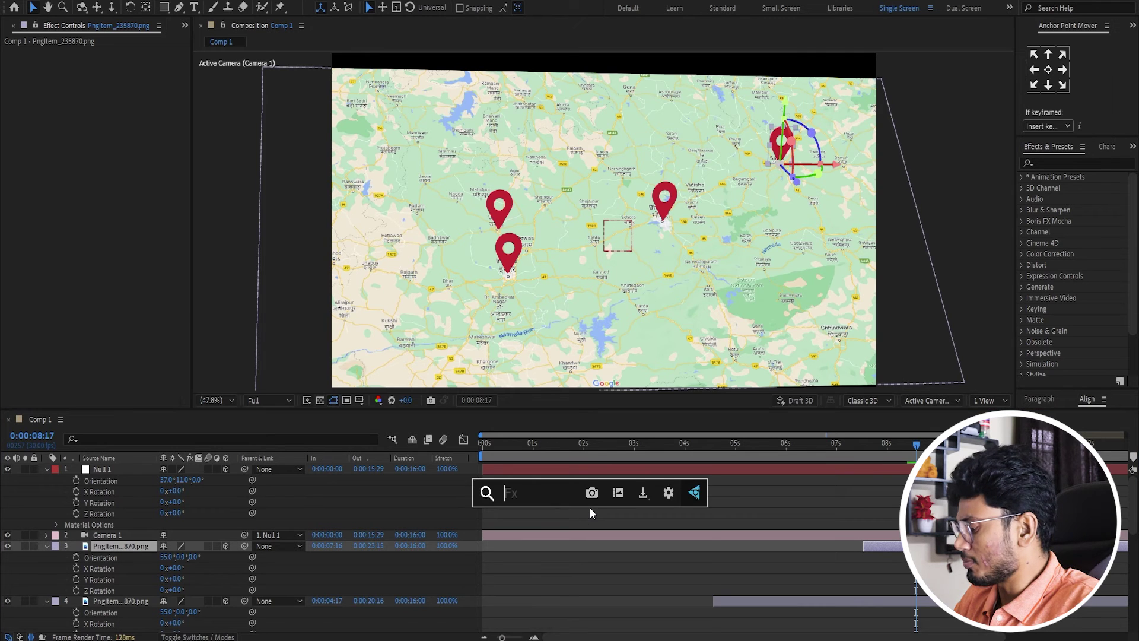
{"action": "type", "text": "drop"}
{"action": "key", "text": "Return"}
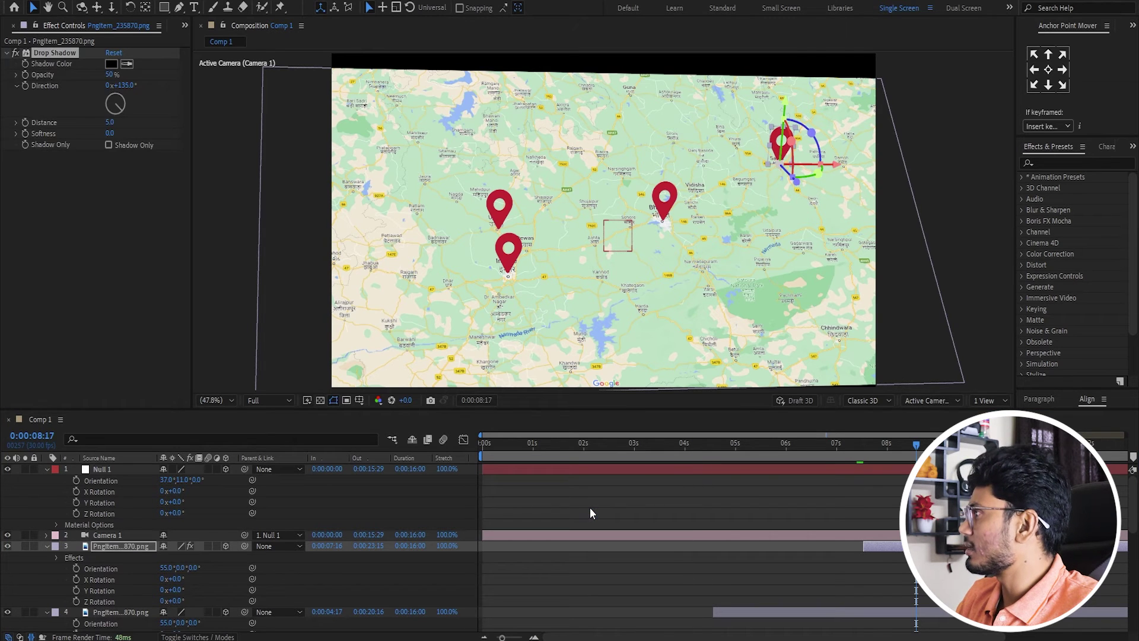
{"action": "left_click_drag", "start_coordinate": [110, 121], "coordinate": [116, 121]}
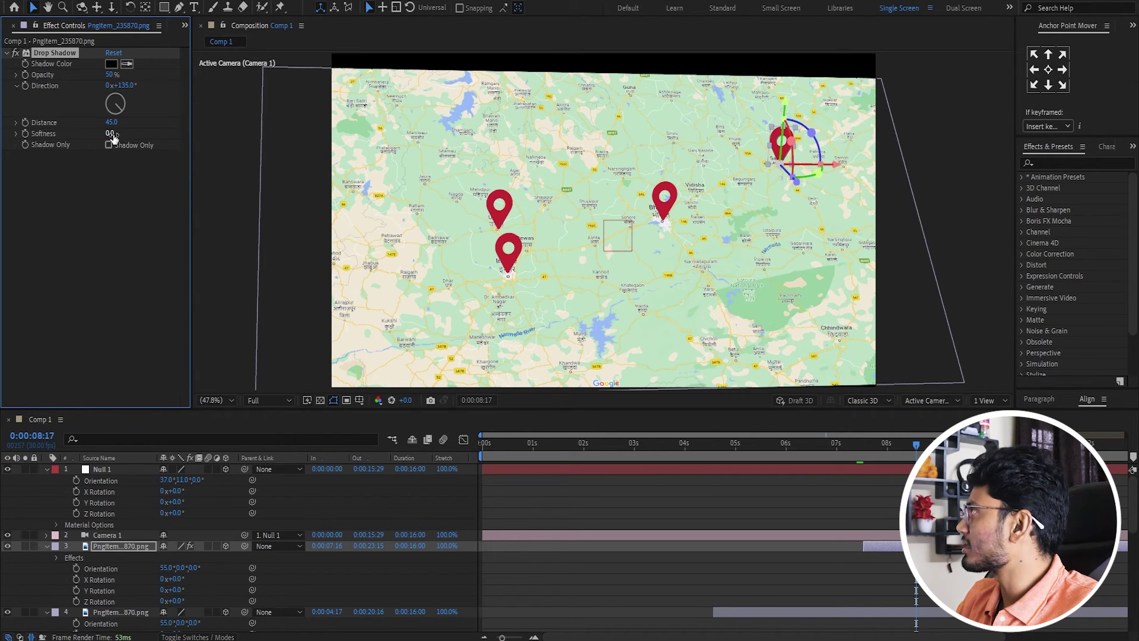
{"action": "left_click_drag", "start_coordinate": [115, 136], "coordinate": [159, 124]}
{"action": "left_click", "coordinate": [600, 500]}
{"action": "left_click", "coordinate": [111, 134]}
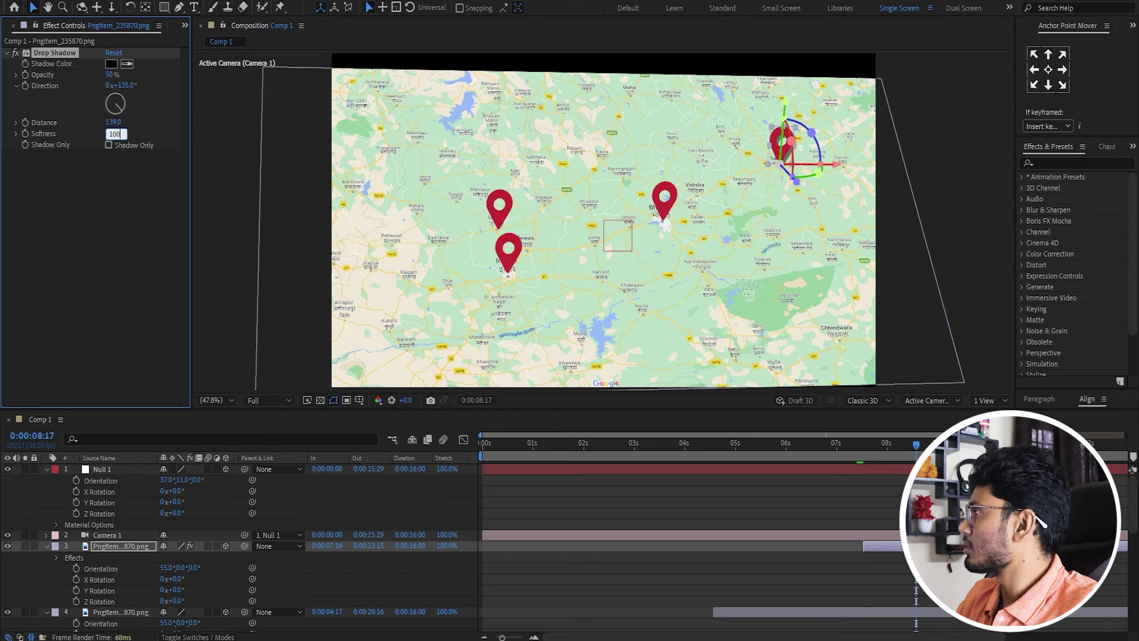
{"action": "left_click", "coordinate": [618, 566]}
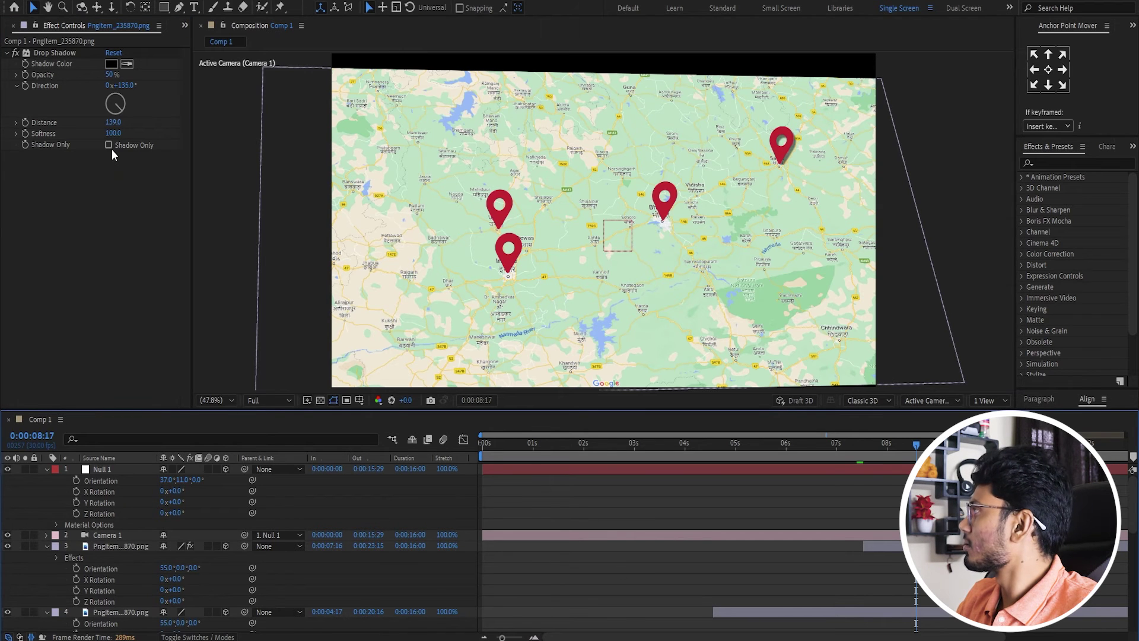
Copy the Drop Shadow effect to the other pin layers and preview from the start.
{"action": "left_click", "coordinate": [45, 54]}
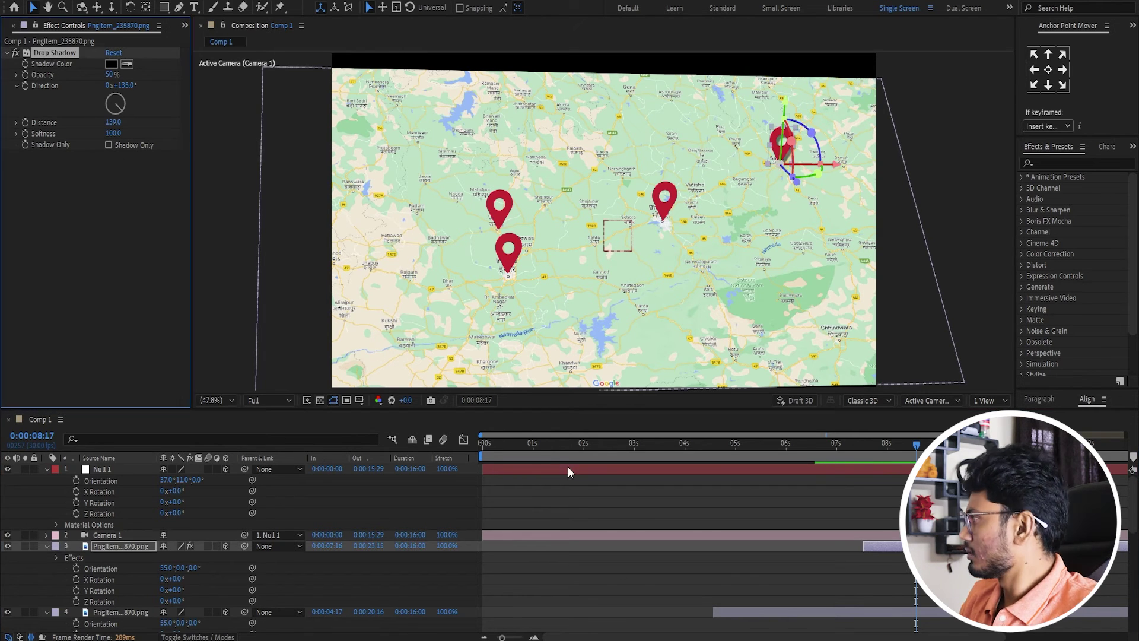
{"action": "left_click", "coordinate": [663, 198]}
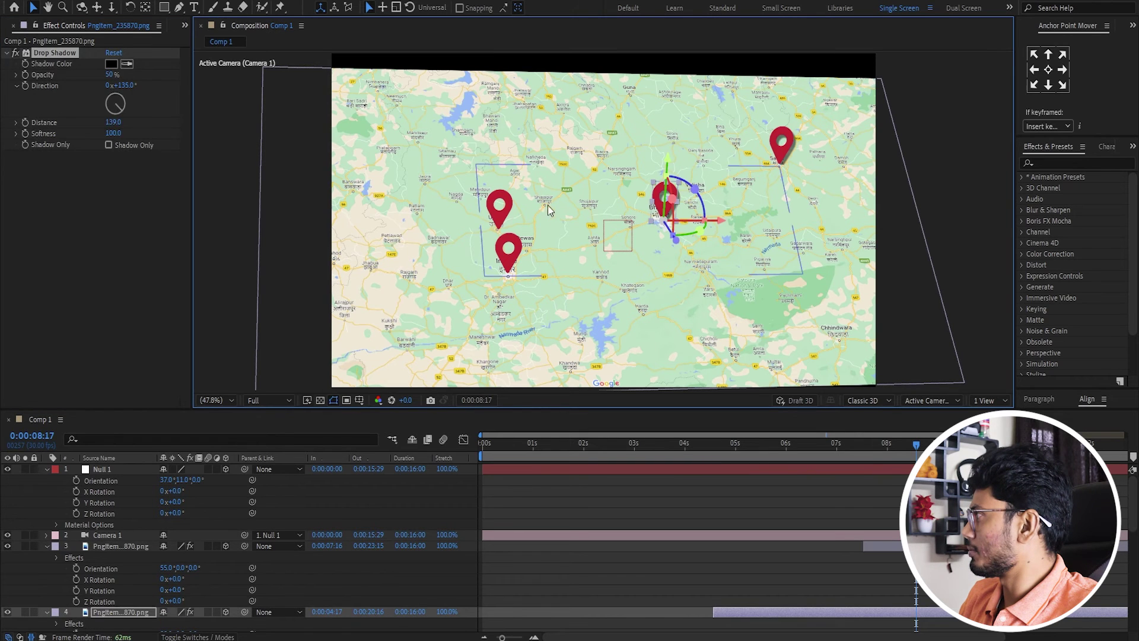
{"action": "left_click", "coordinate": [503, 217]}
{"action": "left_click", "coordinate": [509, 249]}
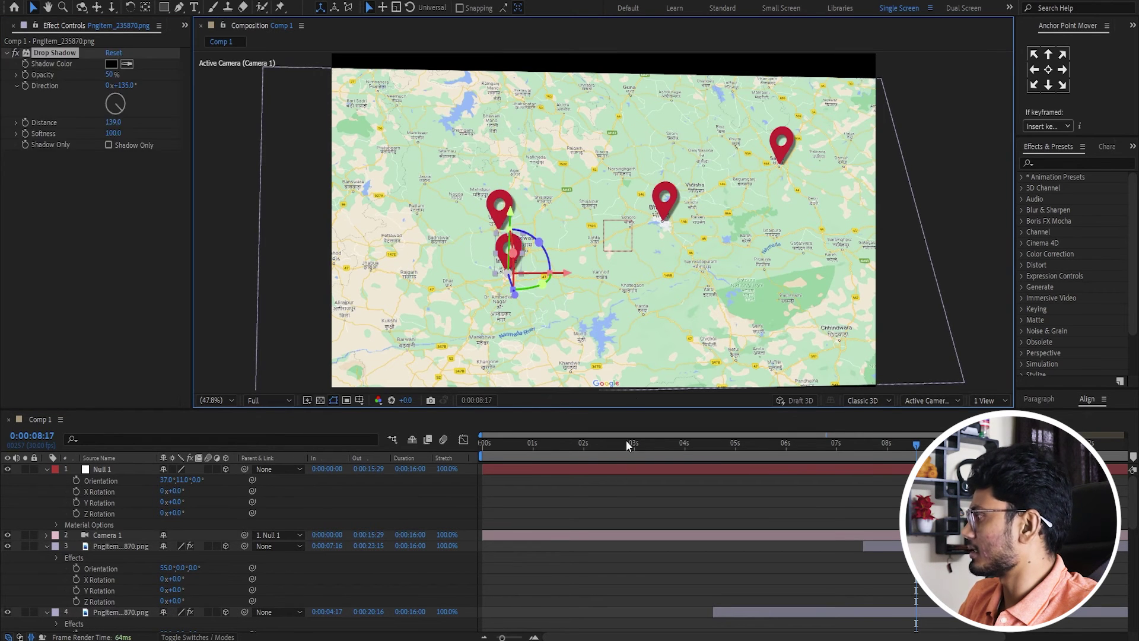
{"action": "left_click", "coordinate": [682, 499]}
{"action": "left_click", "coordinate": [486, 468]}
{"action": "key", "text": "Home"}
{"action": "key", "text": "space"}
{"action": "left_click", "coordinate": [480, 450]}
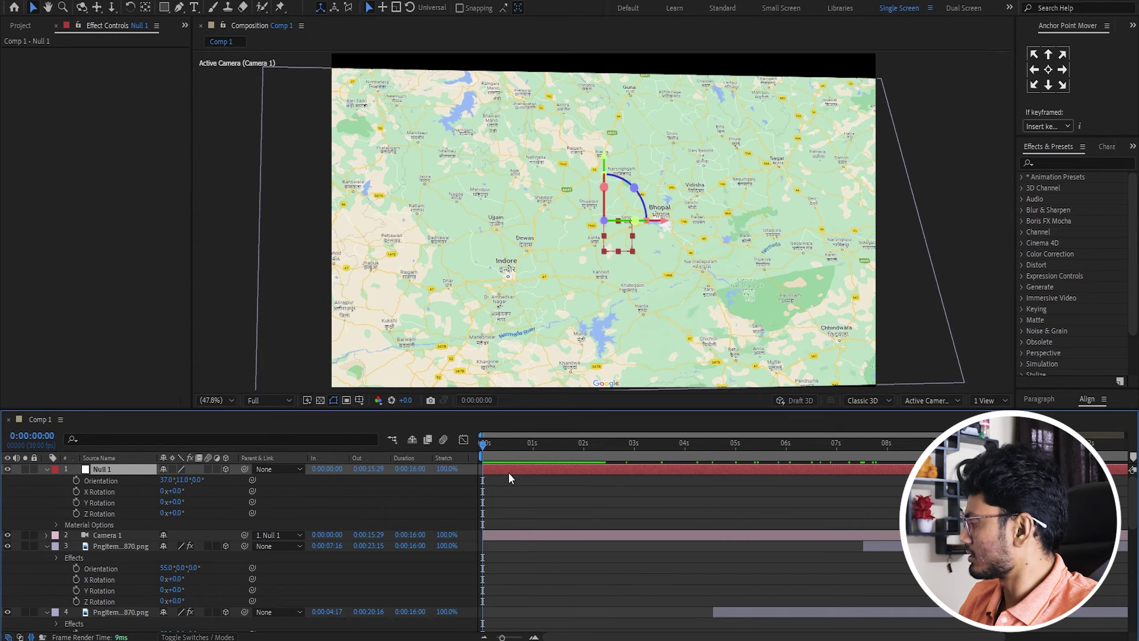
Scale Null 1 down to 68% and preview the closer camera move.
{"action": "key", "text": "s"}
{"action": "left_click_drag", "start_coordinate": [193, 480], "coordinate": [165, 480]}
{"action": "key", "text": "space"}
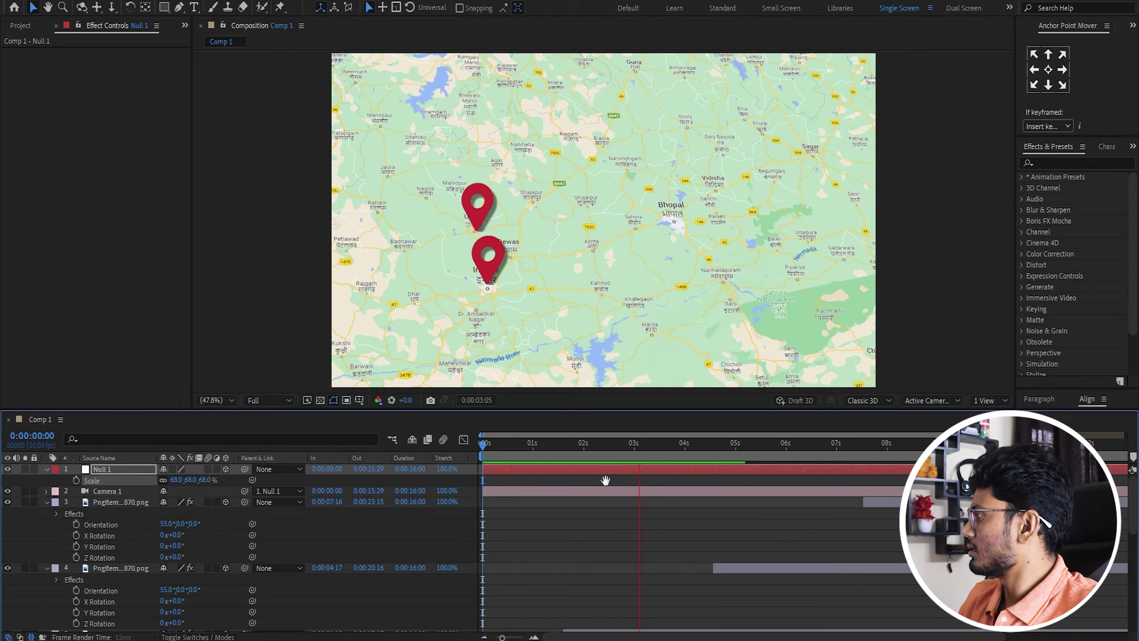
{"action": "key", "text": "space"}
Thicken the route shape layer's stroke width, previewing from later in the animation.
{"action": "scroll", "coordinate": [543, 504], "scroll_direction": "down", "scroll_amount": 5}
{"action": "scroll", "coordinate": [356, 605], "scroll_direction": "down", "scroll_amount": 2}
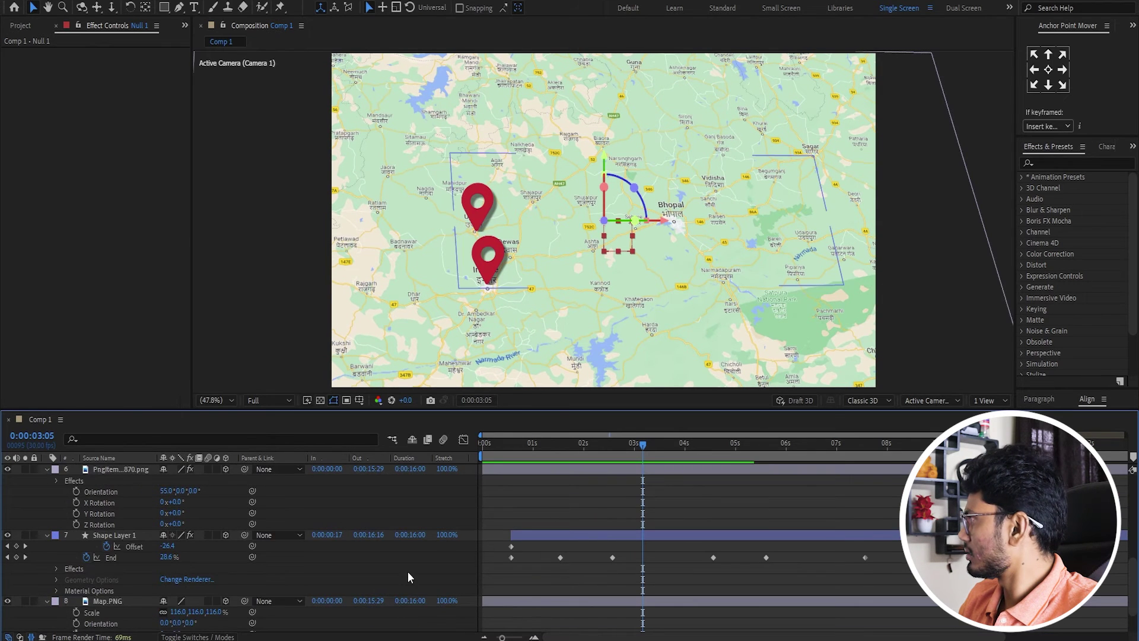
{"action": "scroll", "coordinate": [408, 571], "scroll_direction": "down", "scroll_amount": 2}
{"action": "left_click", "coordinate": [558, 502]}
{"action": "left_click_drag", "start_coordinate": [507, 445], "coordinate": [860, 446]}
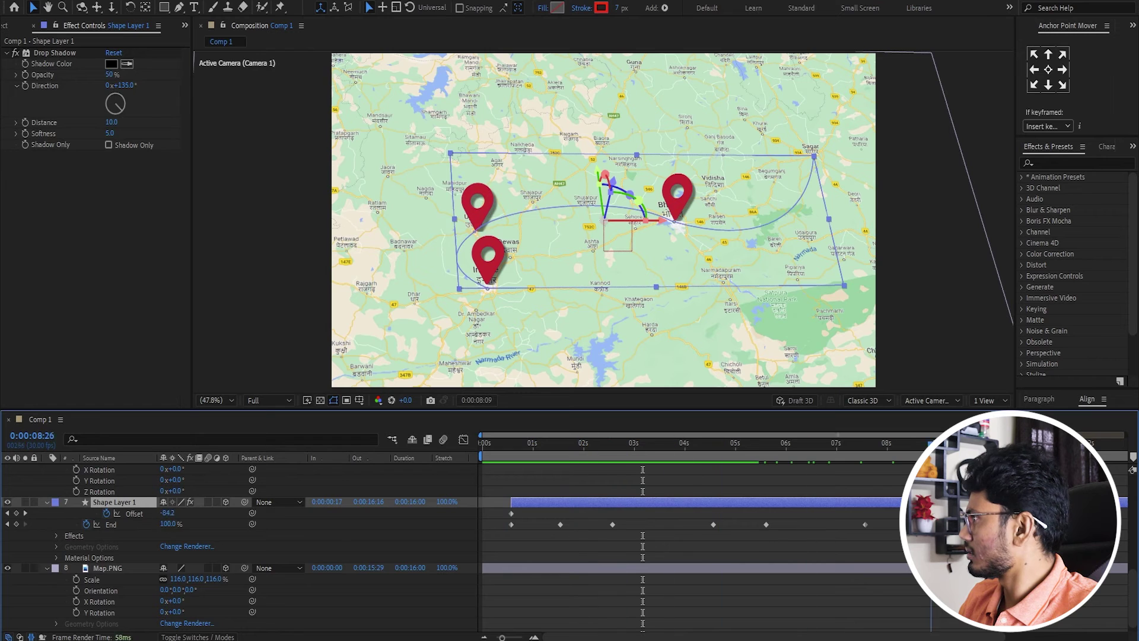
{"action": "key", "text": "space"}
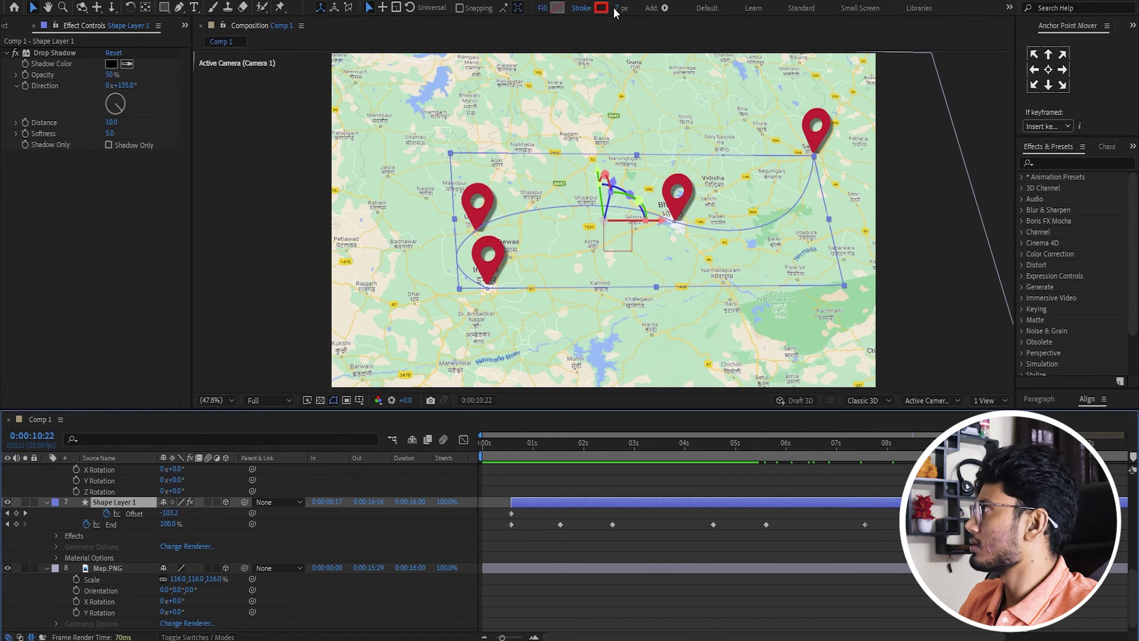
{"action": "left_click_drag", "start_coordinate": [616, 8], "coordinate": [661, 10]}
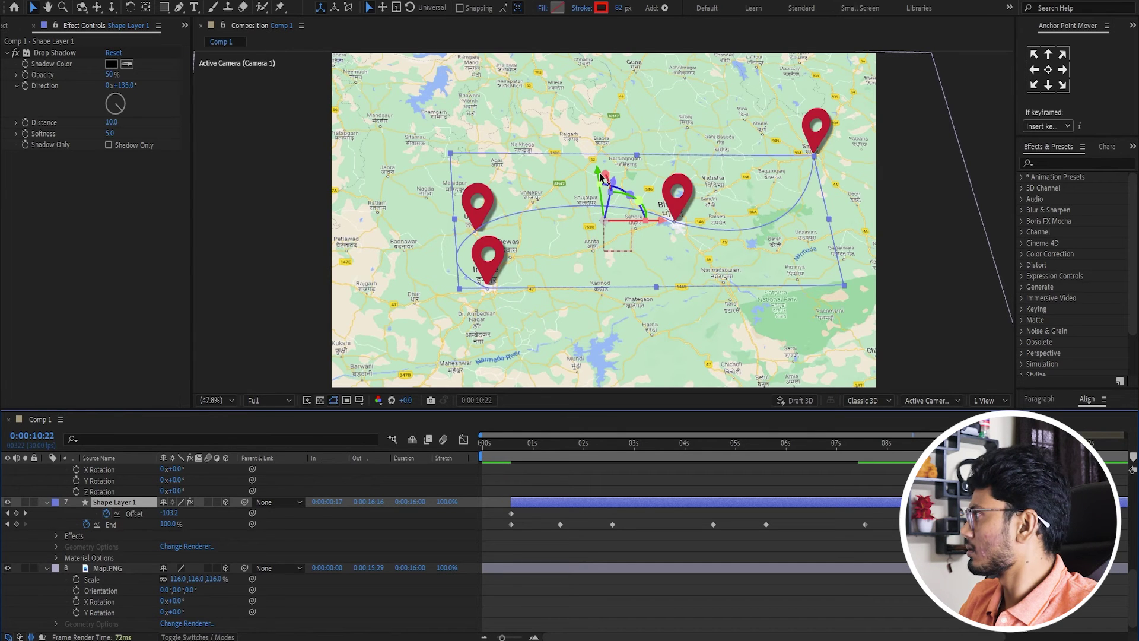
{"action": "left_click_drag", "start_coordinate": [613, 187], "coordinate": [615, 168]}
{"action": "left_click", "coordinate": [620, 8]}
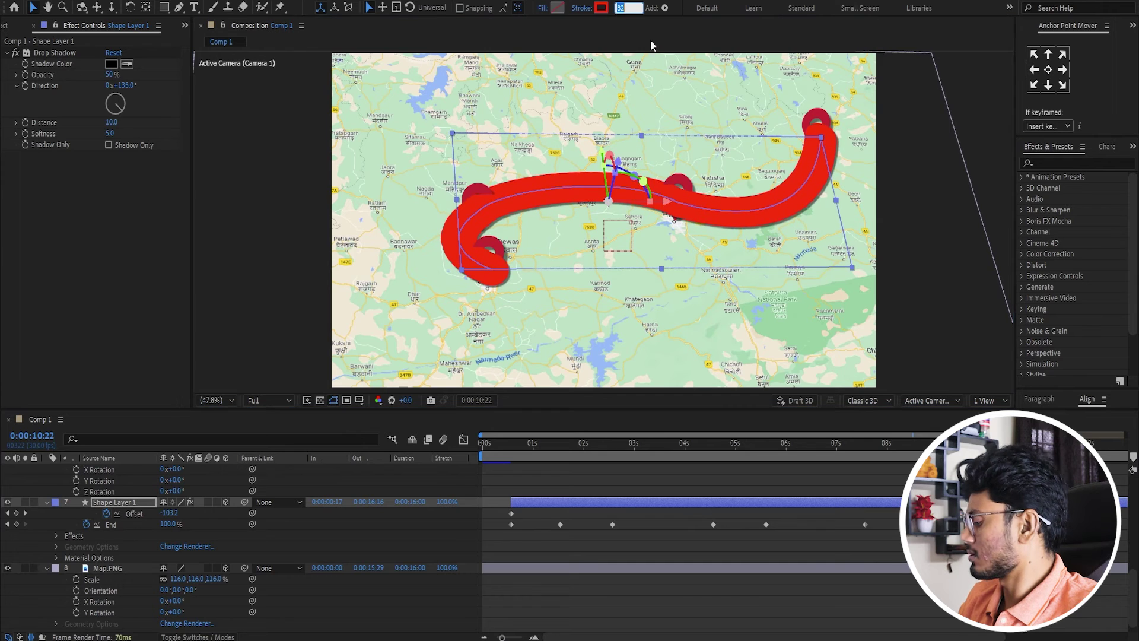
{"action": "left_click", "coordinate": [637, 542]}
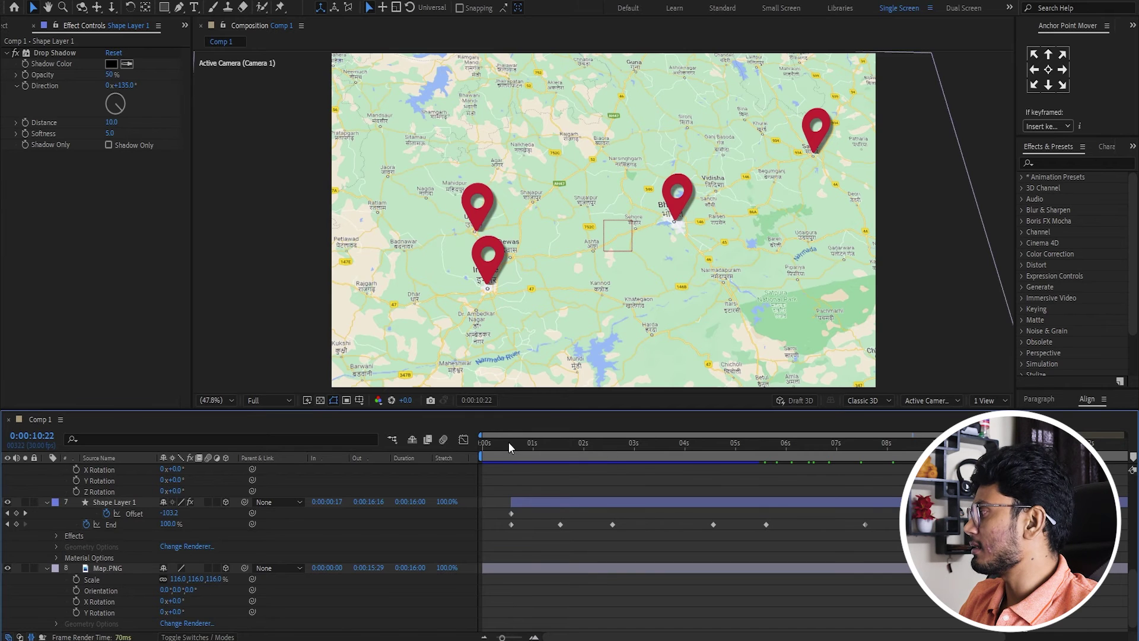
Nudge the route shape layer's depth while scrubbing through the animation.
{"action": "left_click_drag", "start_coordinate": [508, 443], "coordinate": [574, 445]}
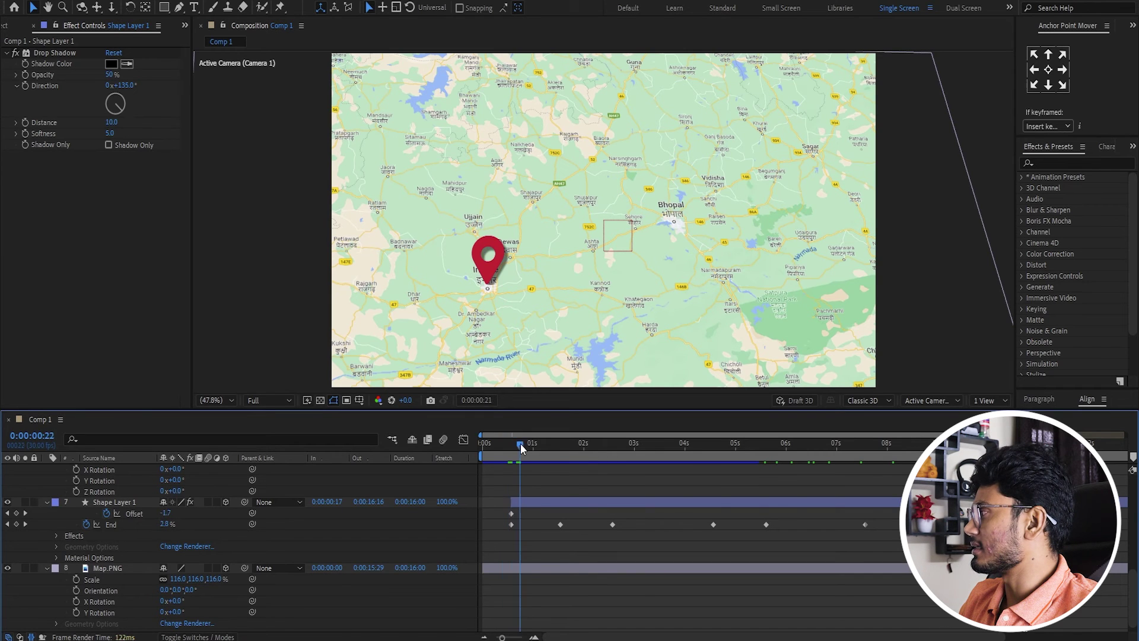
{"action": "left_click", "coordinate": [561, 504]}
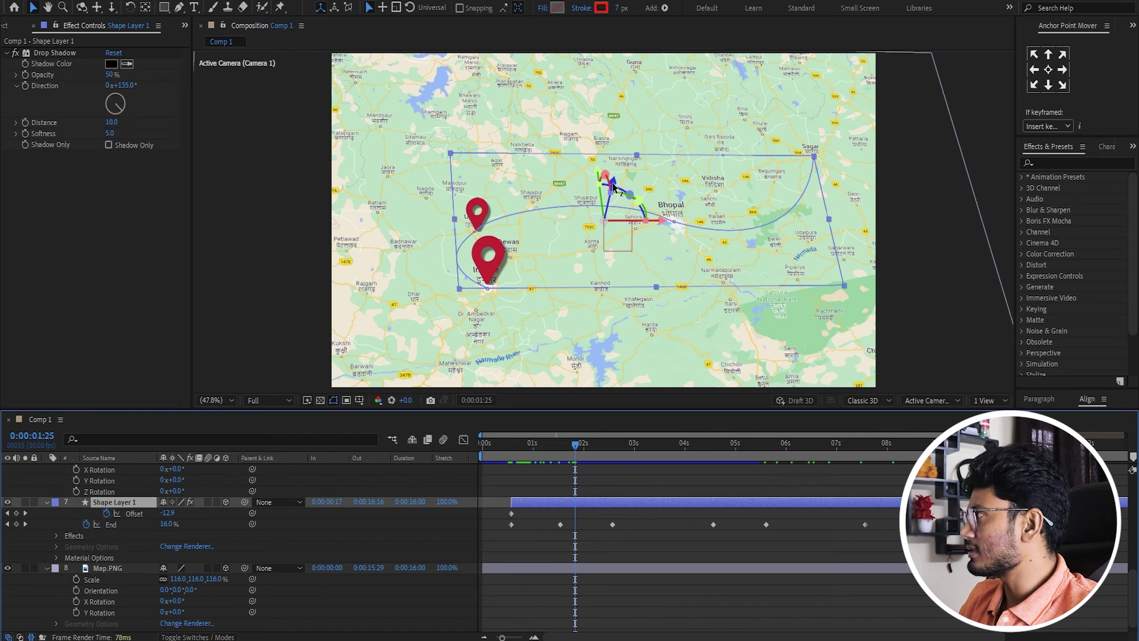
{"action": "left_click_drag", "start_coordinate": [614, 188], "coordinate": [614, 187]}
{"action": "mouse_move", "coordinate": [548, 443]}
{"action": "left_mouse_down"}
{"action": "mouse_move", "coordinate": [528, 443]}
{"action": "mouse_move", "coordinate": [869, 445]}
{"action": "left_mouse_up"}
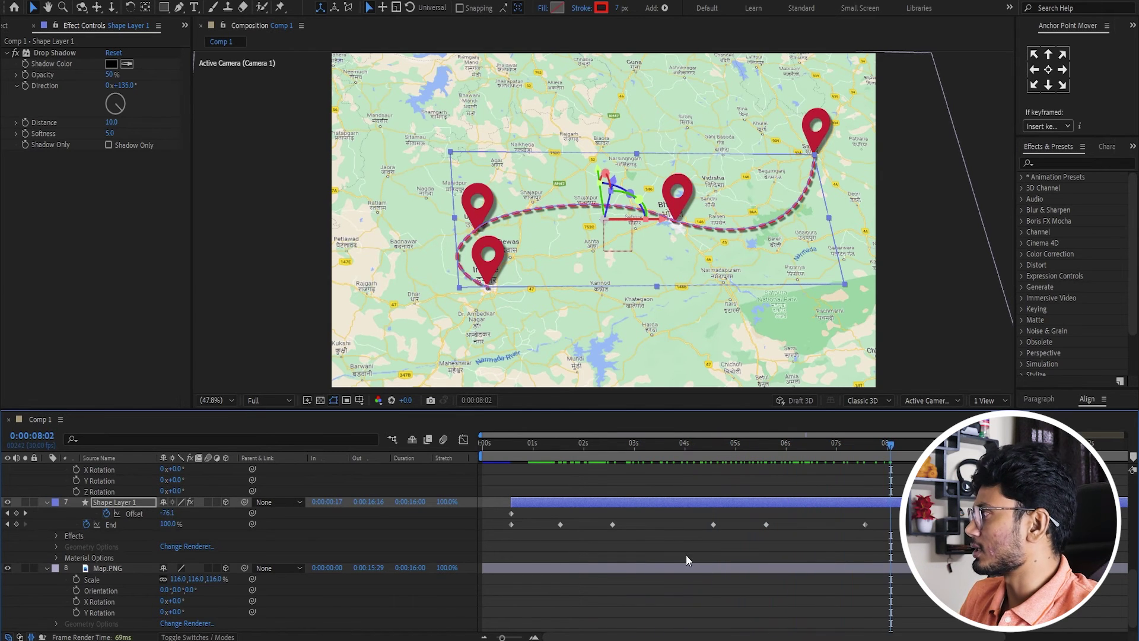
{"action": "left_click", "coordinate": [754, 557]}
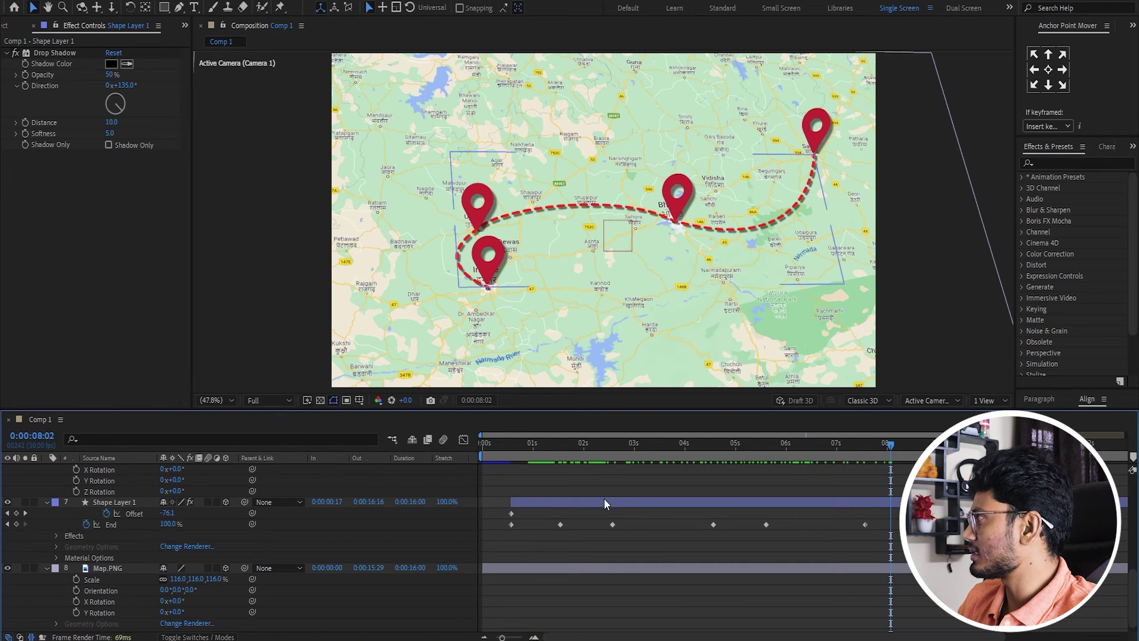
Return the playhead to the opening frames and scroll the layer list up to Null 1.
{"action": "left_click", "coordinate": [515, 445]}
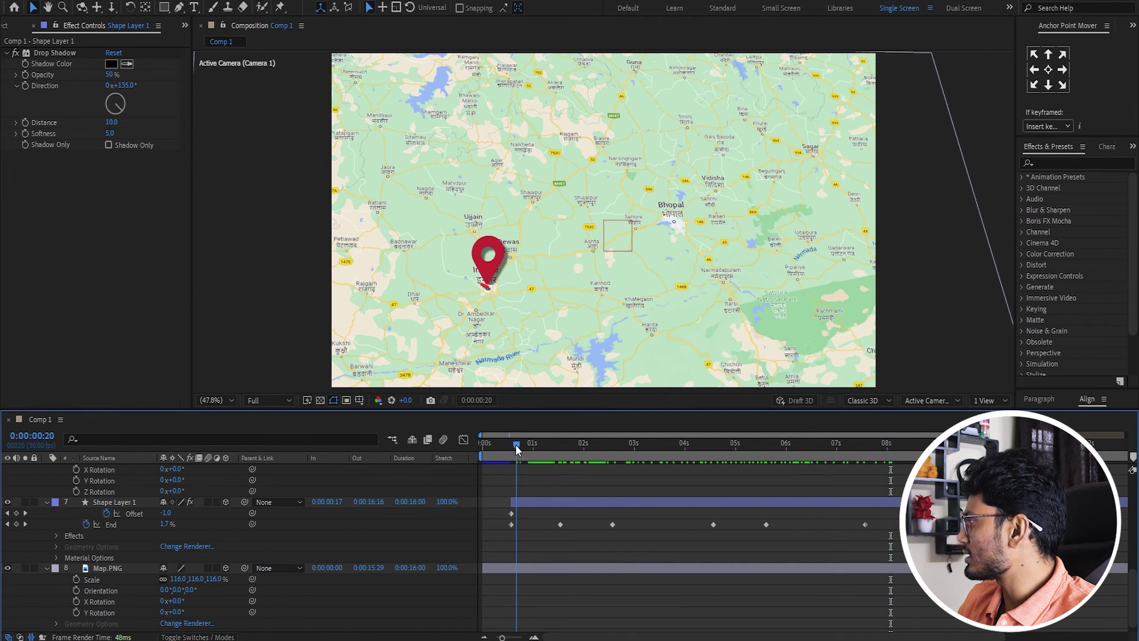
{"action": "scroll", "coordinate": [264, 542], "scroll_direction": "up", "scroll_amount": 3}
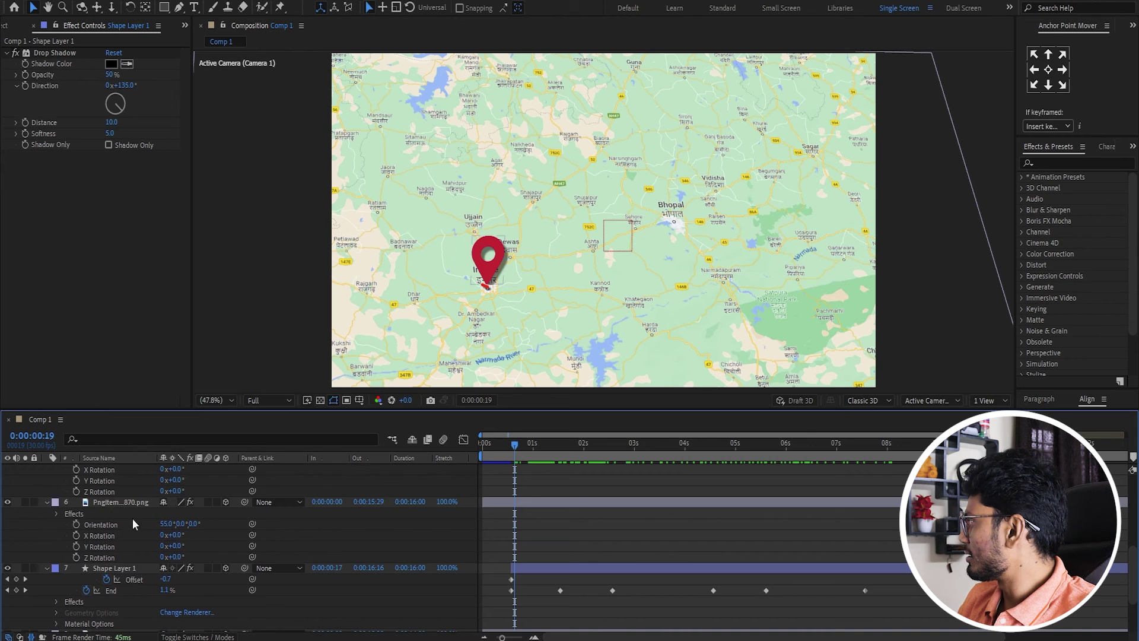
{"action": "scroll", "coordinate": [152, 536], "scroll_direction": "up", "scroll_amount": 3}
{"action": "scroll", "coordinate": [134, 533], "scroll_direction": "up", "scroll_amount": 3}
{"action": "scroll", "coordinate": [135, 532], "scroll_direction": "up", "scroll_amount": 2}
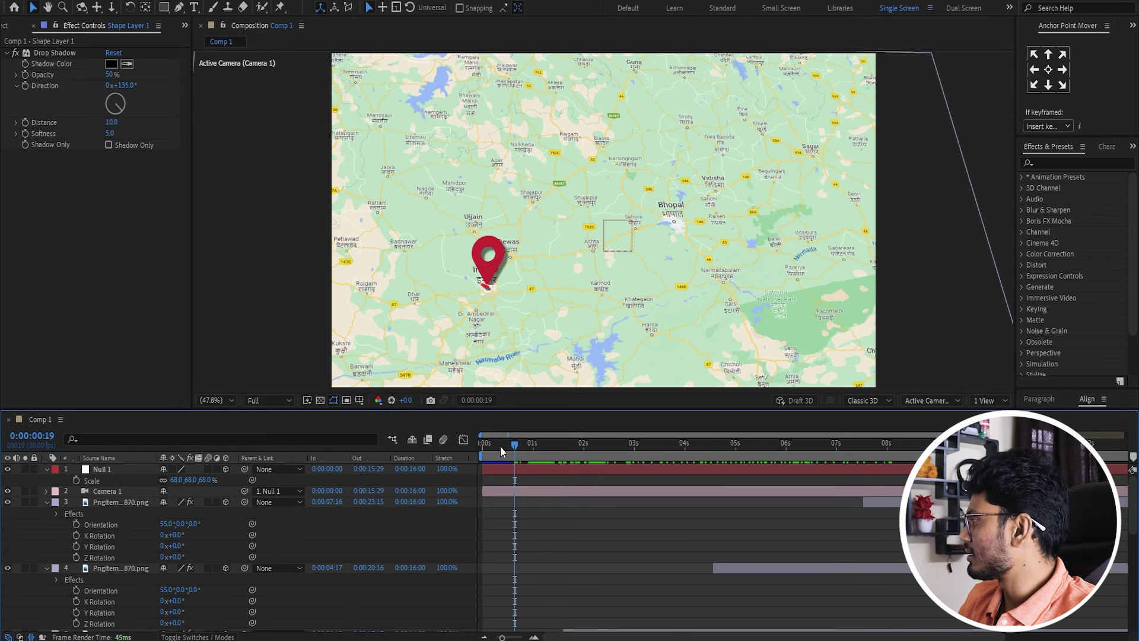
{"action": "left_click_drag", "start_coordinate": [512, 444], "coordinate": [484, 450]}
Scale Null 1 to 39% and keyframe its starting Position framing Ujjain and Indore.
{"action": "left_click", "coordinate": [494, 468]}
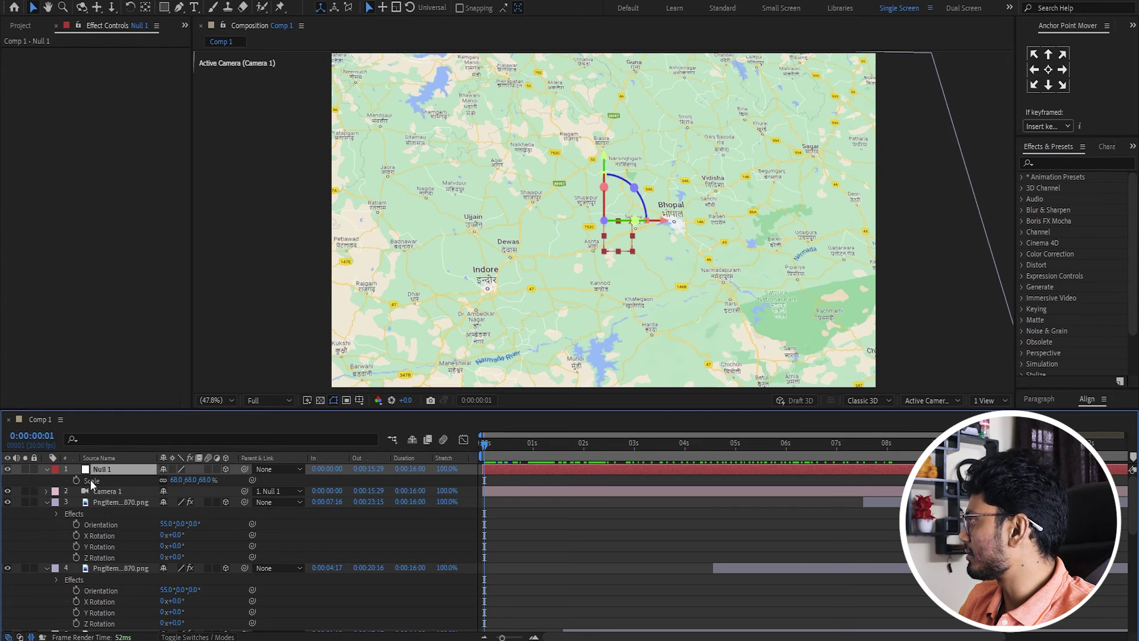
{"action": "left_click_drag", "start_coordinate": [179, 480], "coordinate": [172, 486]}
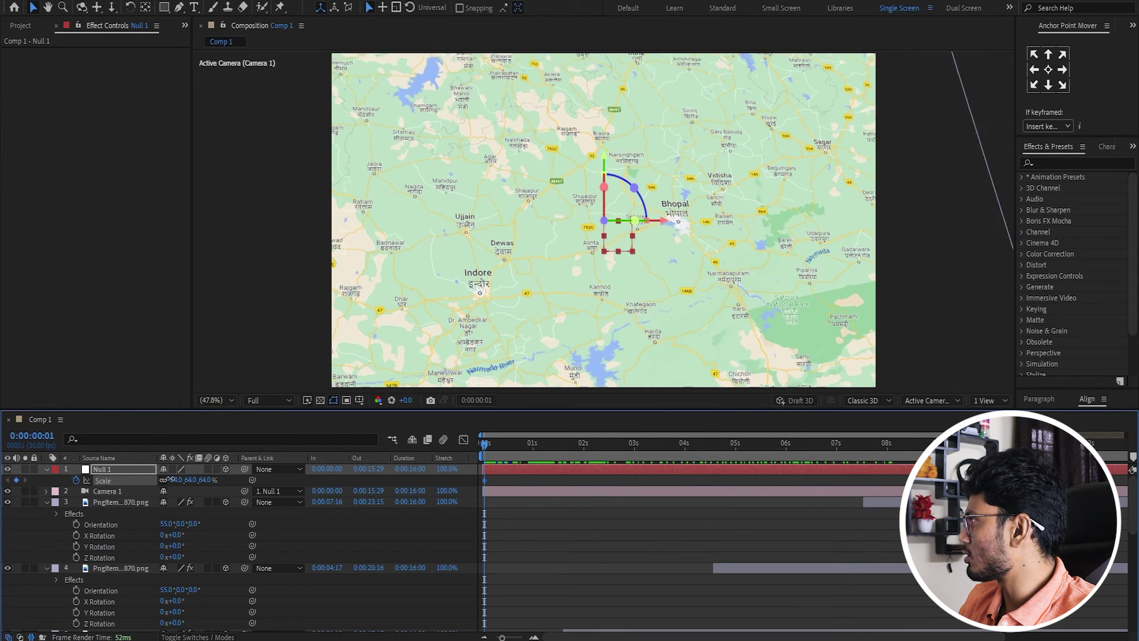
{"action": "key", "text": "p"}
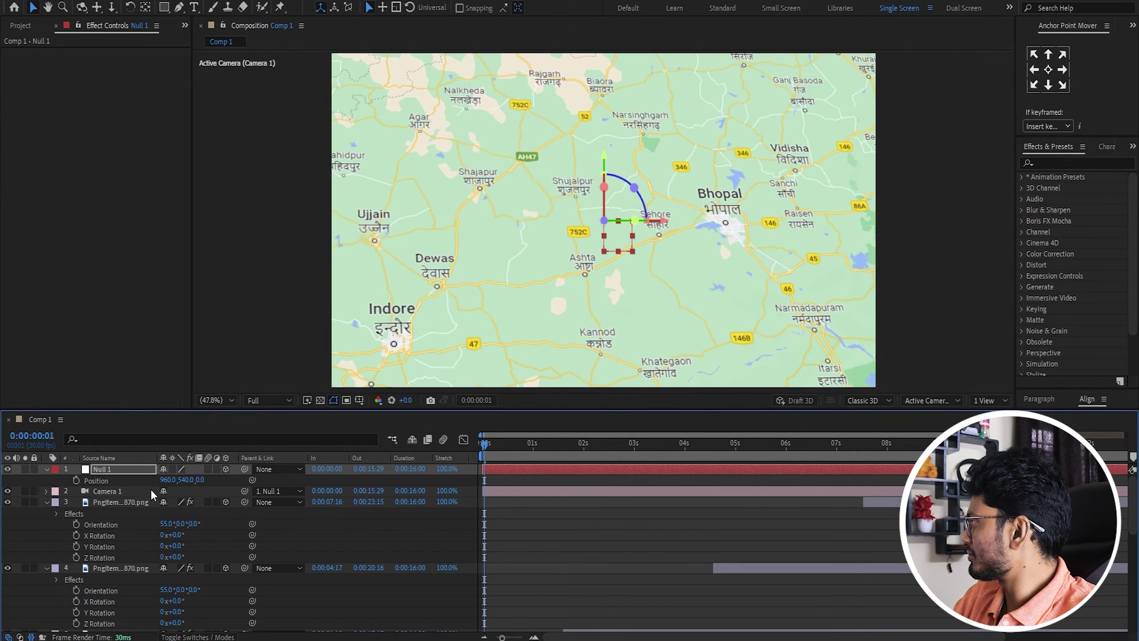
{"action": "left_click_drag", "start_coordinate": [165, 479], "coordinate": [52, 493]}
{"action": "left_click_drag", "start_coordinate": [199, 479], "coordinate": [238, 479]}
{"action": "key", "text": "alt+shift+p"}
Reframe the opening view on Indore and preview until the second pin appears.
{"action": "left_click_drag", "start_coordinate": [506, 446], "coordinate": [560, 446]}
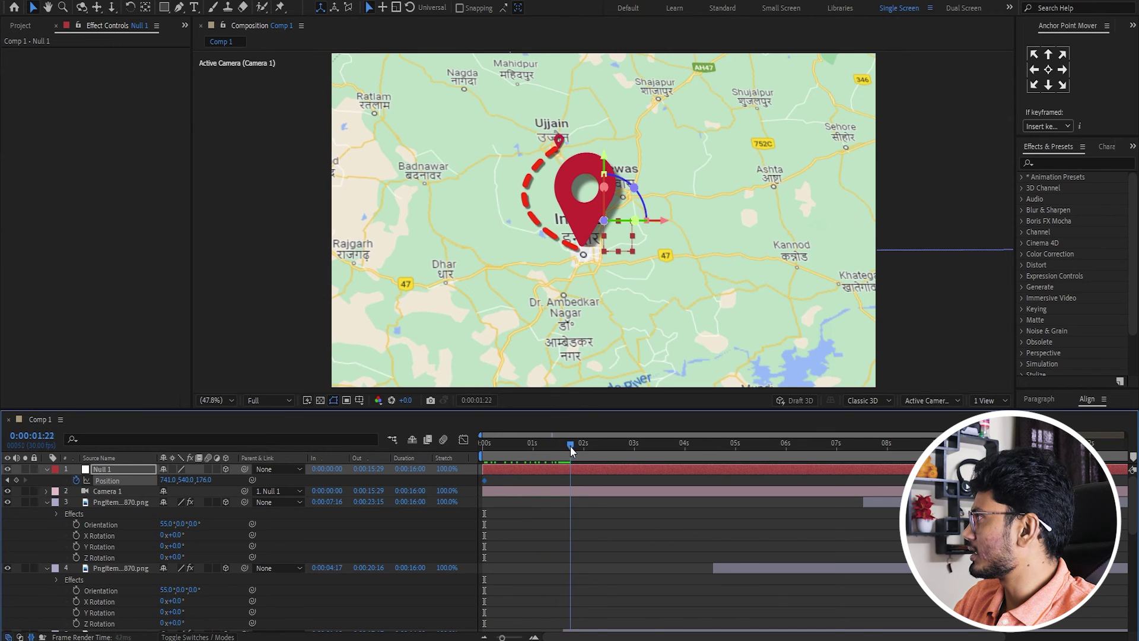
{"action": "left_click_drag", "start_coordinate": [560, 449], "coordinate": [484, 451]}
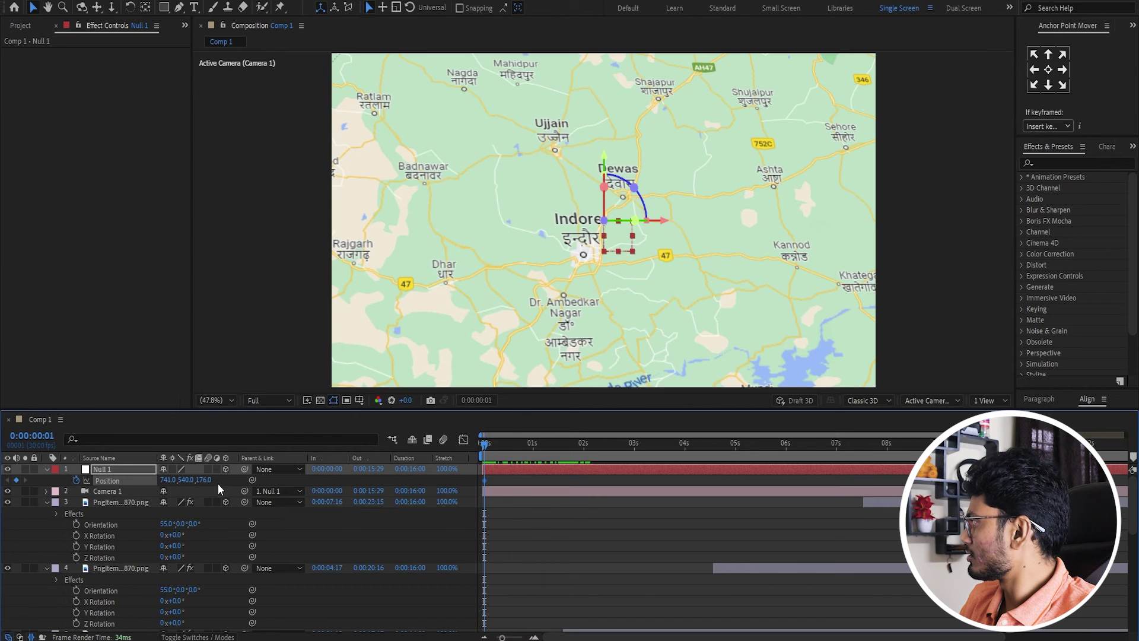
{"action": "left_click_drag", "start_coordinate": [186, 479], "coordinate": [148, 478]}
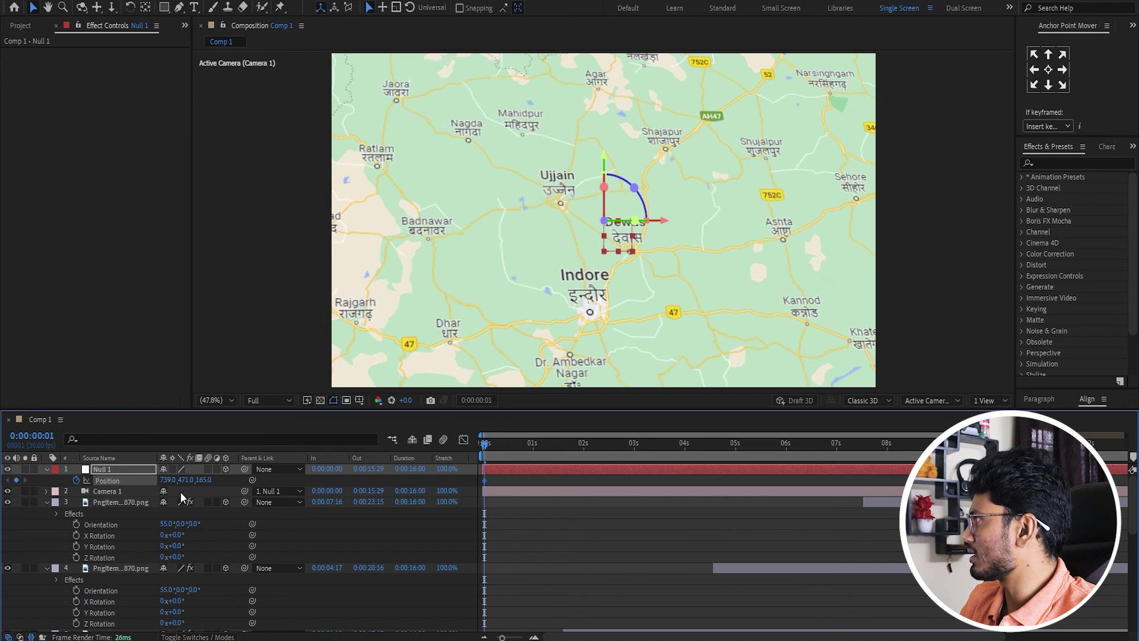
{"action": "key", "text": "space"}
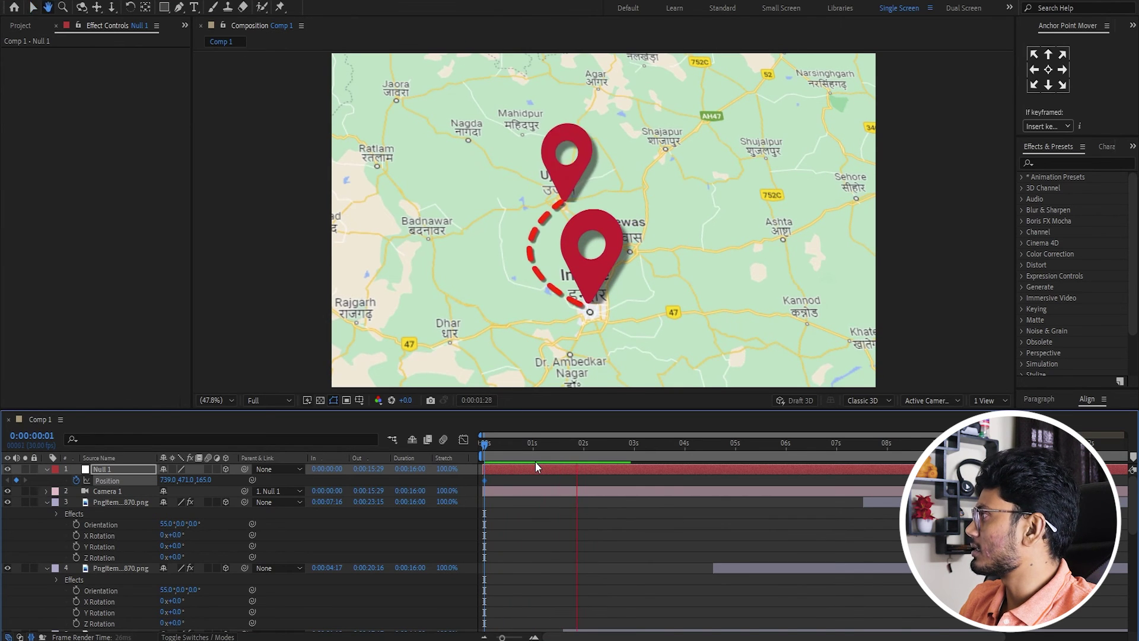
{"action": "key", "text": "space"}
{"action": "mouse_move", "coordinate": [578, 451]}
{"action": "left_mouse_down"}
{"action": "mouse_move", "coordinate": [638, 446]}
{"action": "mouse_move", "coordinate": [610, 446]}
{"action": "left_mouse_up"}
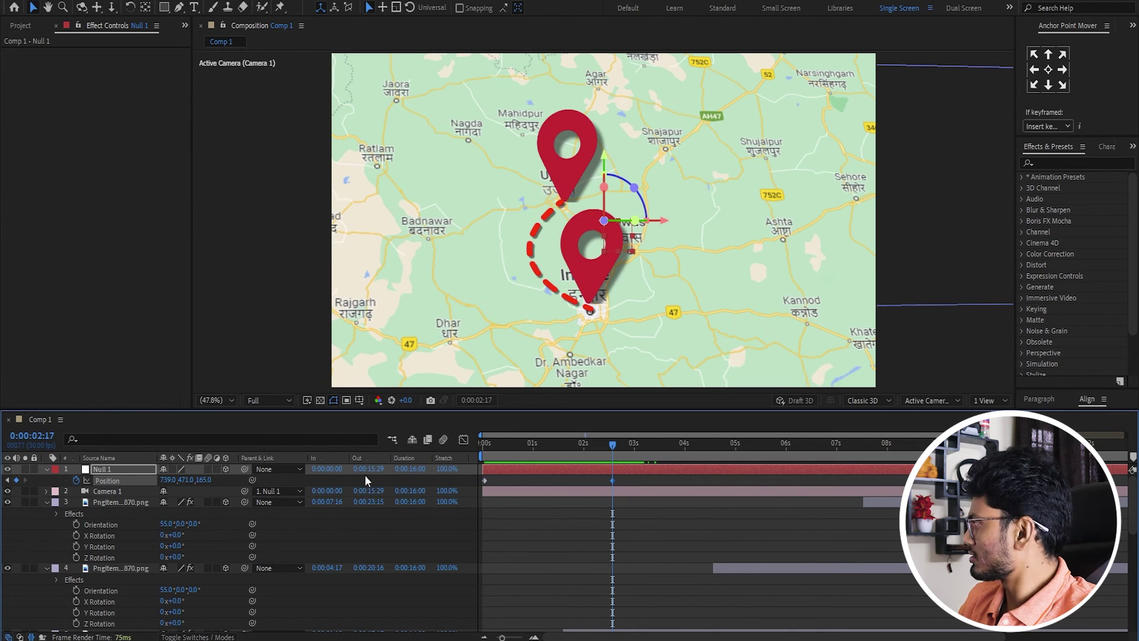
Add a Null 1 Position keyframe at 0:00:04:29, panning the camera right along the route.
{"action": "key", "text": "s"}
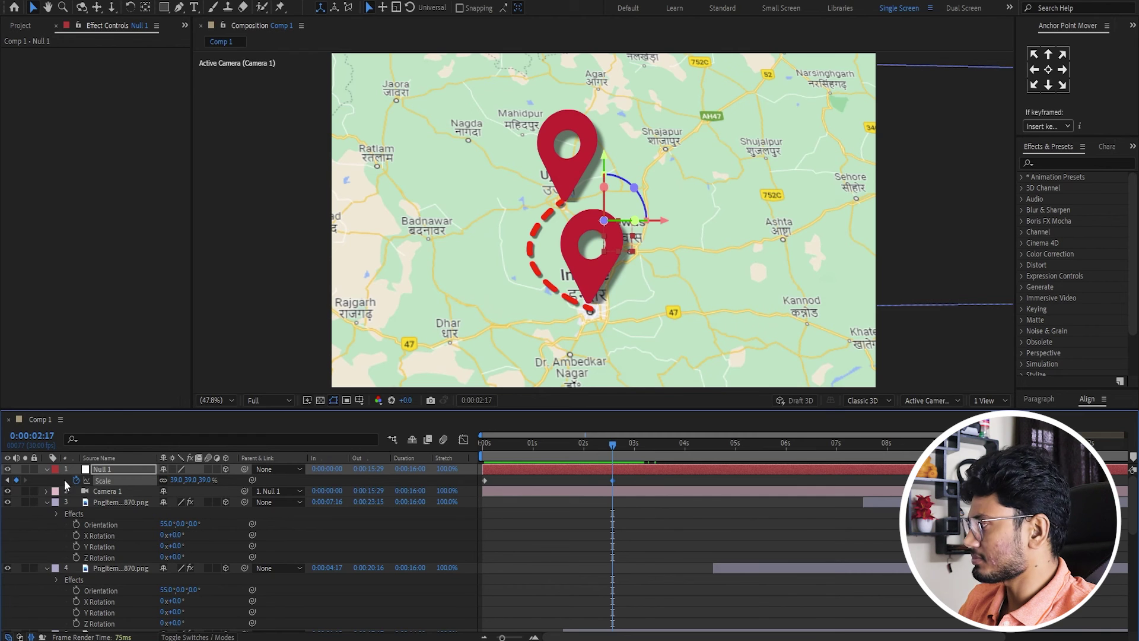
{"action": "left_click_drag", "start_coordinate": [614, 444], "coordinate": [734, 444]}
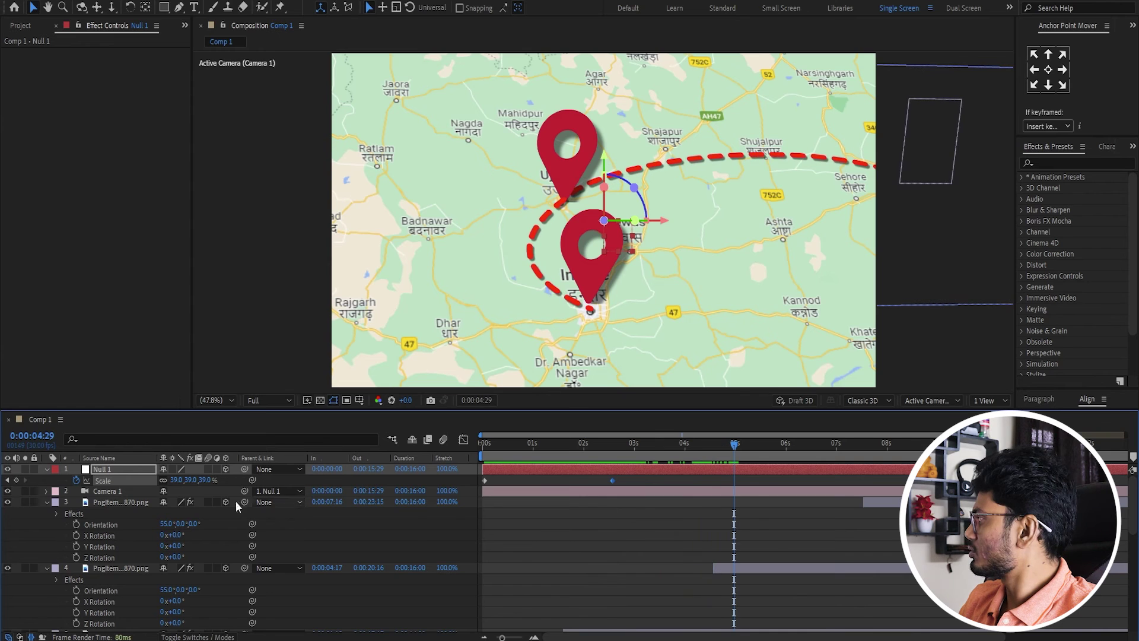
{"action": "key", "text": "alt+shift+p"}
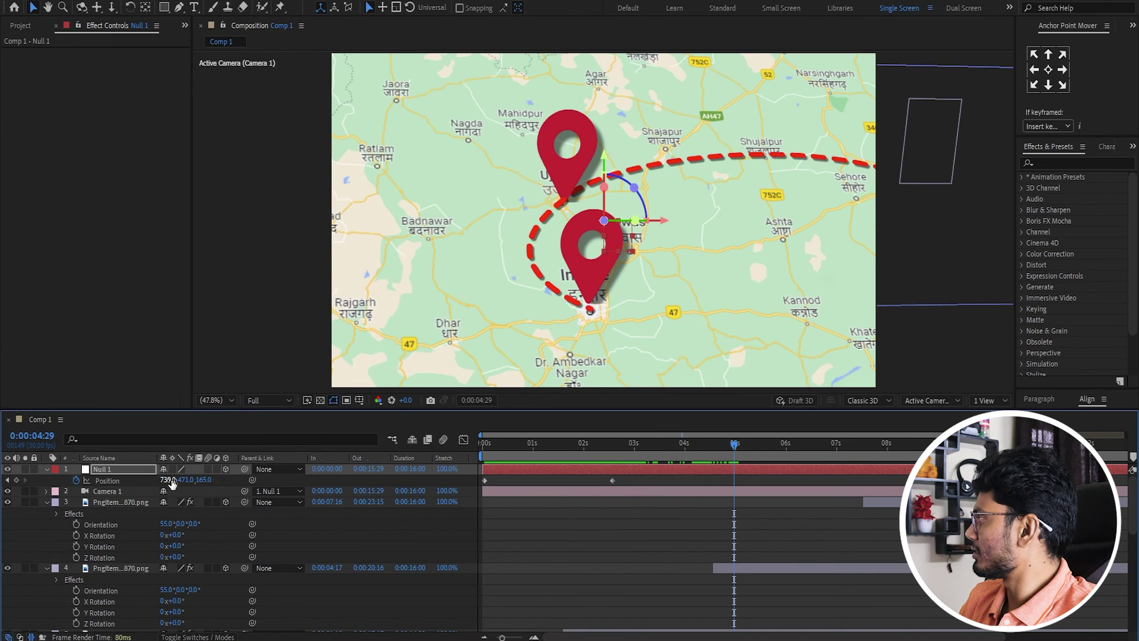
{"action": "left_click_drag", "start_coordinate": [162, 479], "coordinate": [287, 465]}
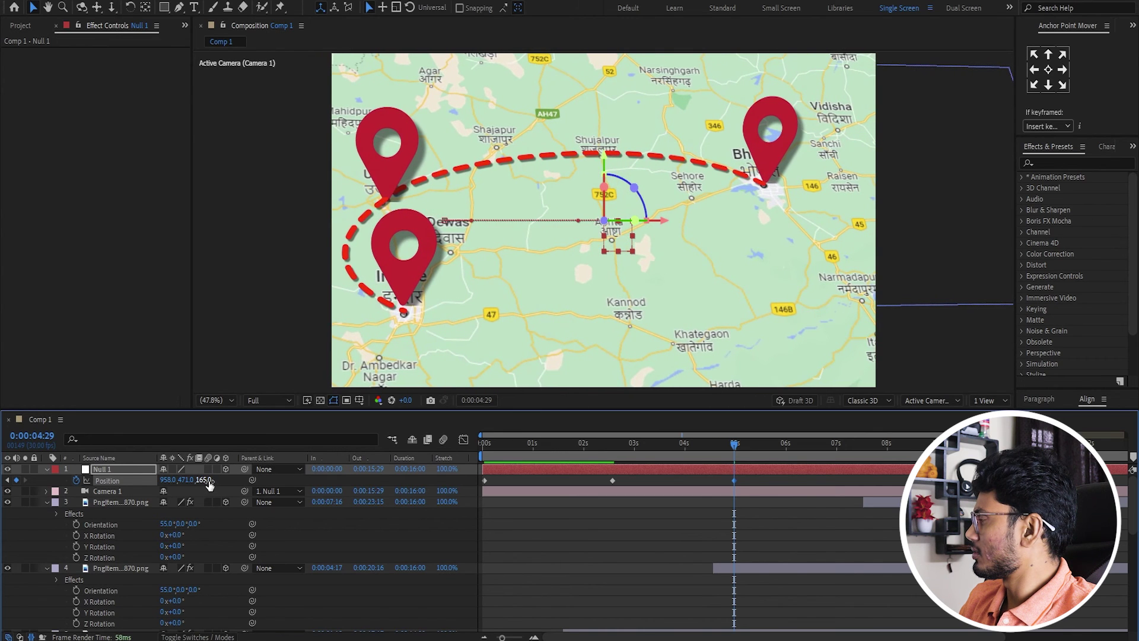
At 0:00:07:01, pan and scale Null 1 past Bhopal toward Sagar, then scrub back to check.
{"action": "key", "text": "shift+s"}
{"action": "left_click_drag", "start_coordinate": [734, 444], "coordinate": [838, 451]}
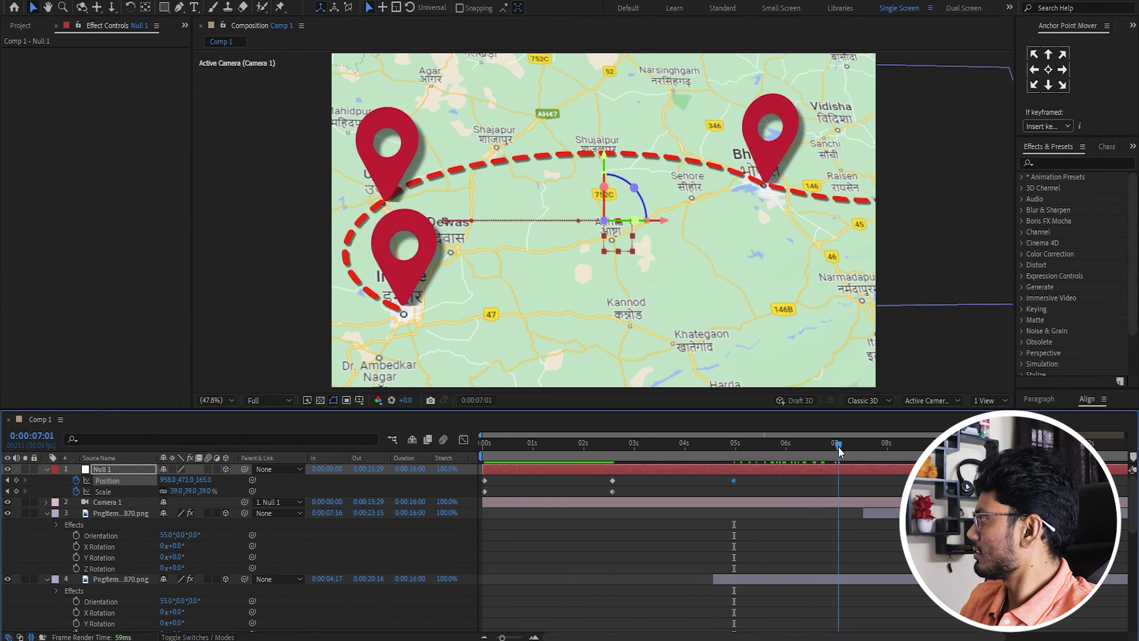
{"action": "left_click_drag", "start_coordinate": [190, 483], "coordinate": [172, 484]}
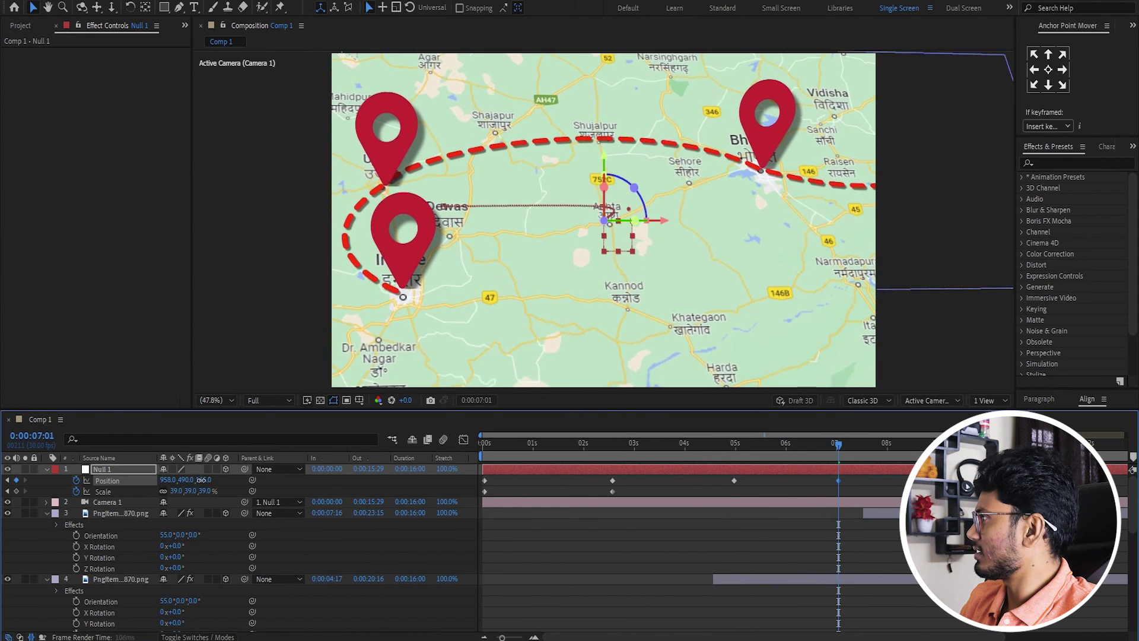
{"action": "left_click_drag", "start_coordinate": [164, 480], "coordinate": [356, 469]}
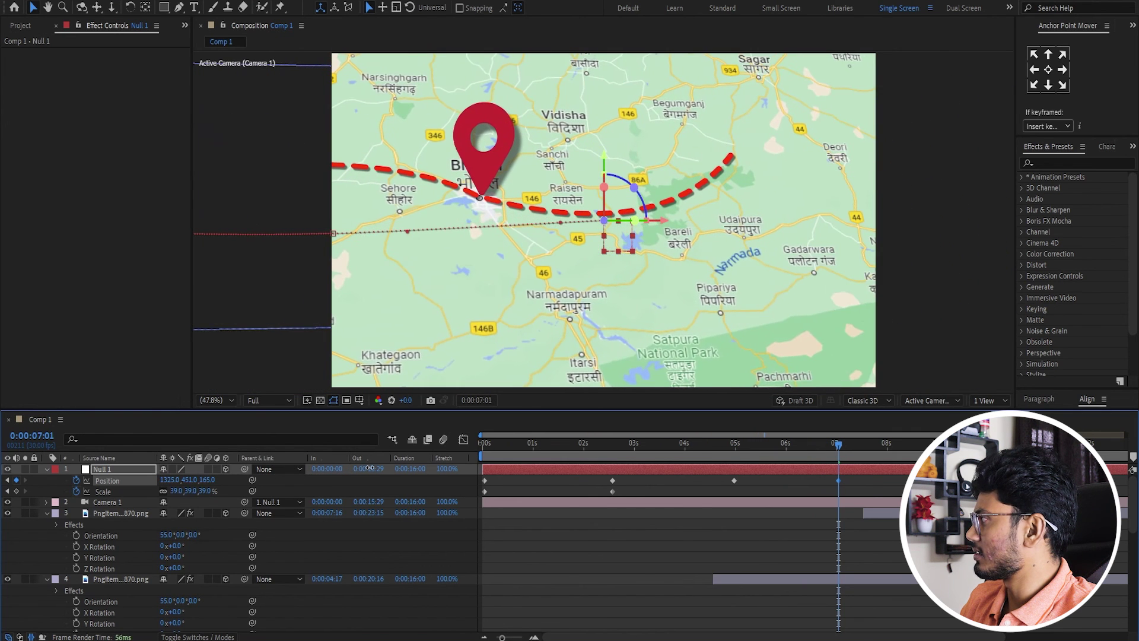
{"action": "left_click_drag", "start_coordinate": [188, 480], "coordinate": [148, 480]}
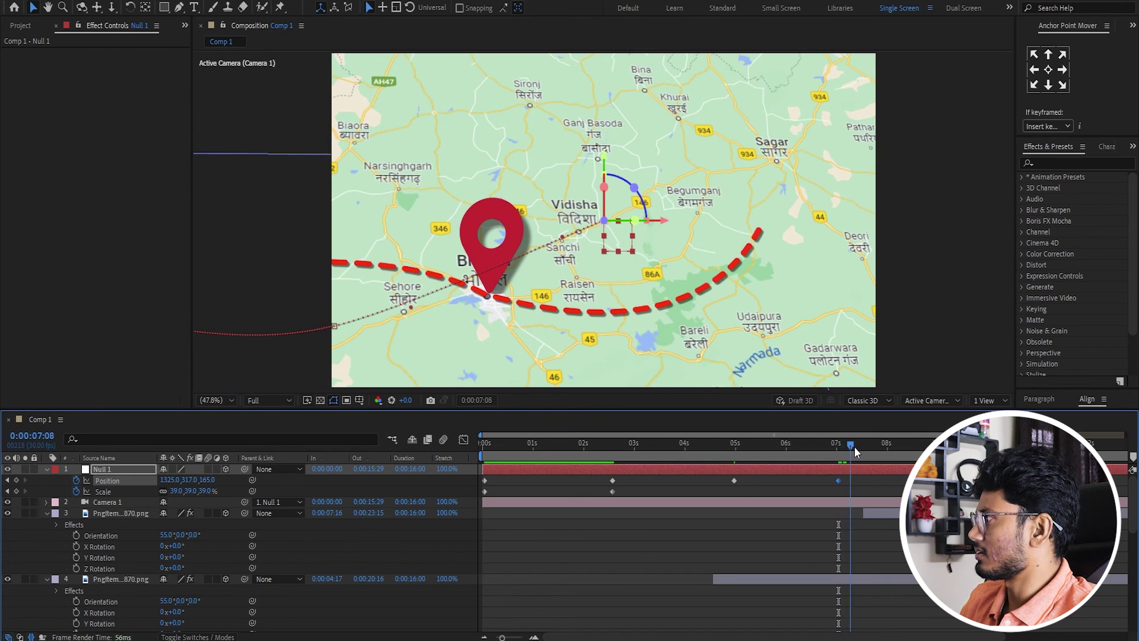
{"action": "left_click_drag", "start_coordinate": [847, 451], "coordinate": [514, 466]}
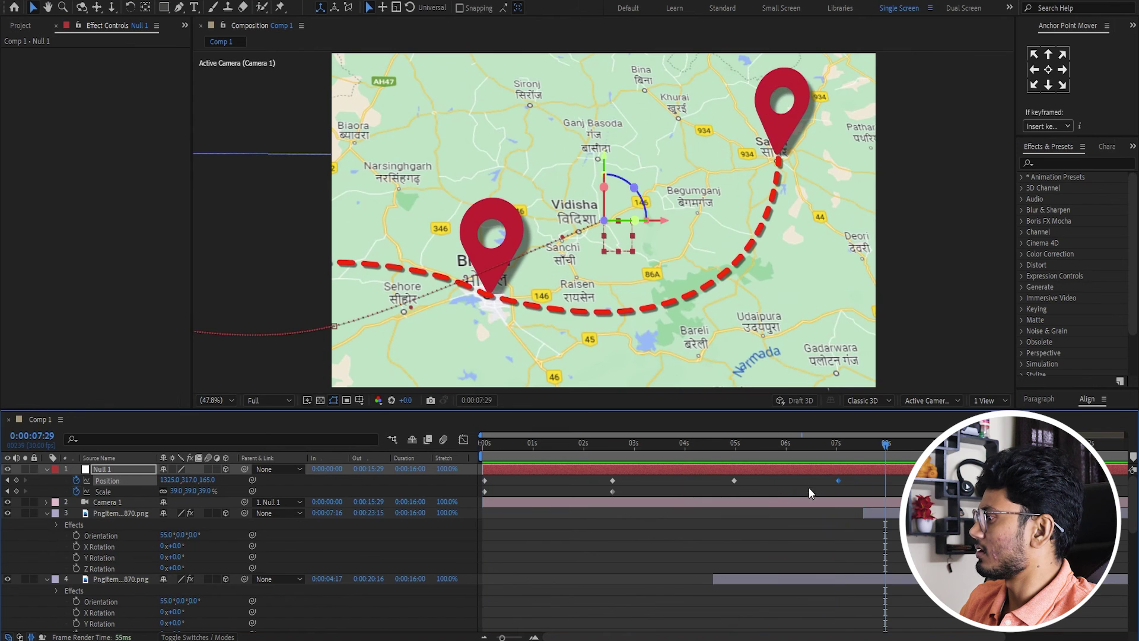
{"action": "left_click_drag", "start_coordinate": [581, 453], "coordinate": [685, 453]}
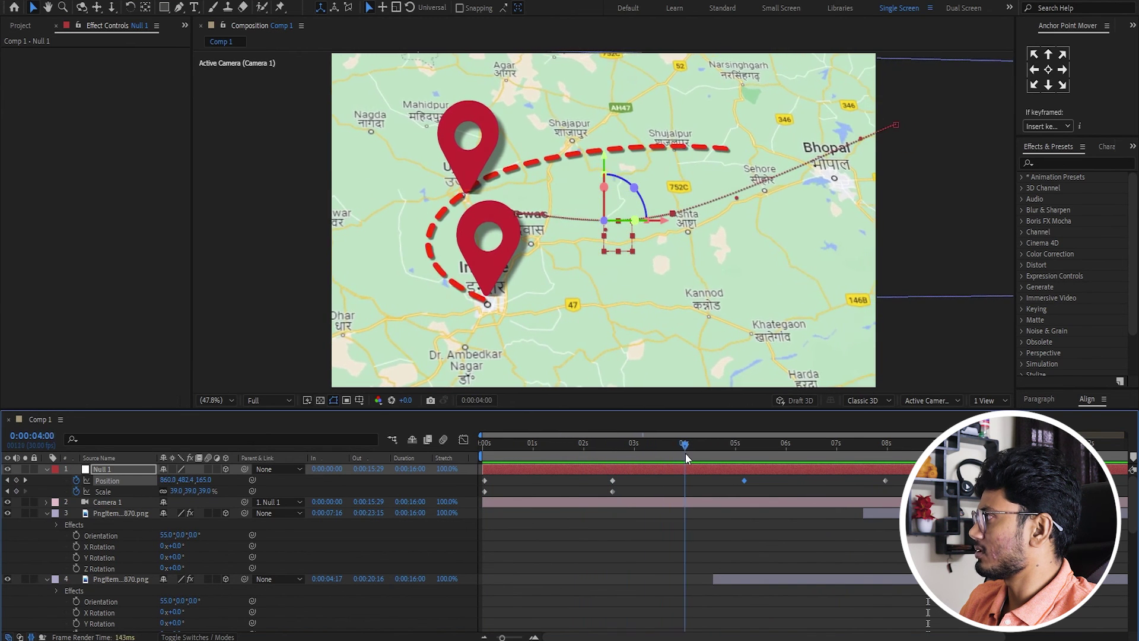
Apply Easy Ease to all of Null 1's Position and Scale keyframes and replay from the beginning.
{"action": "key", "text": "space"}
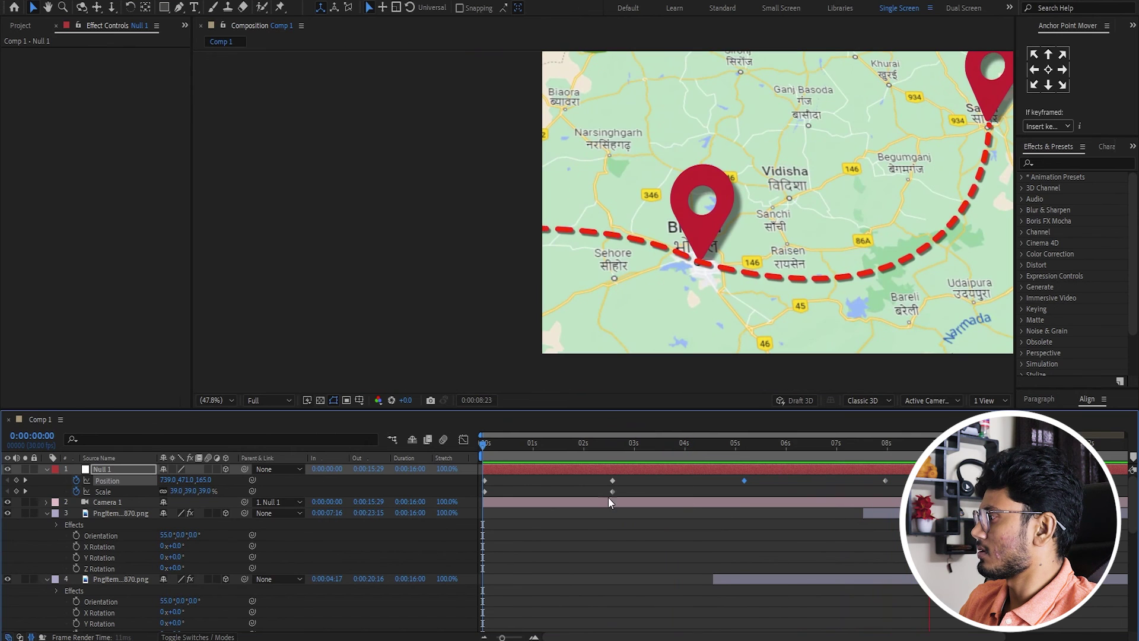
{"action": "left_click", "coordinate": [619, 543]}
{"action": "left_click_drag", "start_coordinate": [905, 475], "coordinate": [475, 496]}
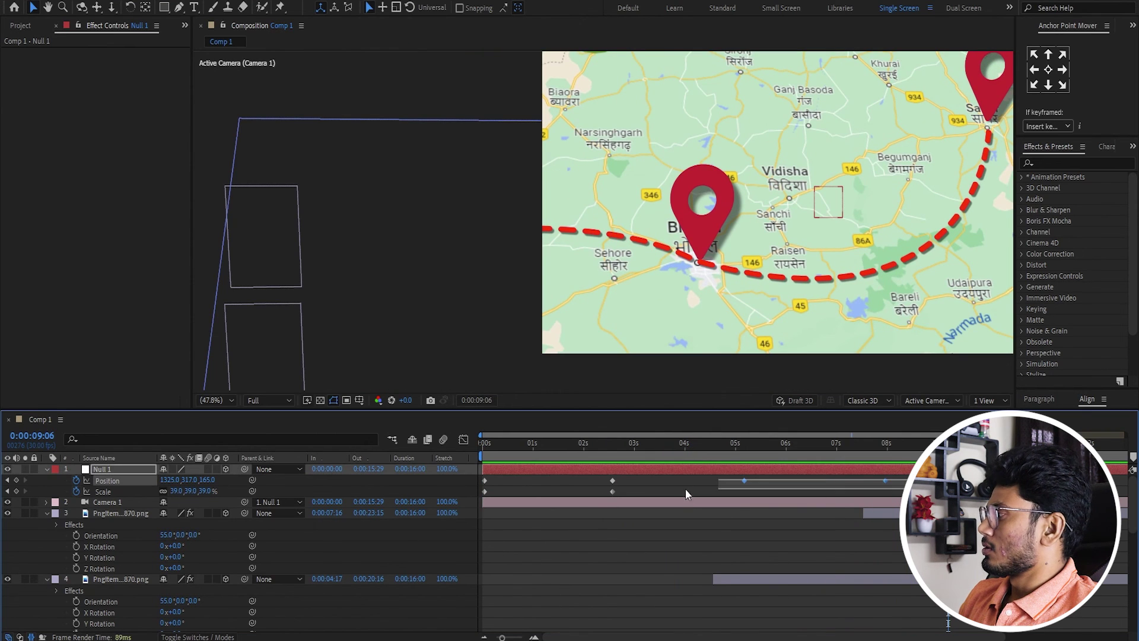
{"action": "key", "text": "F9"}
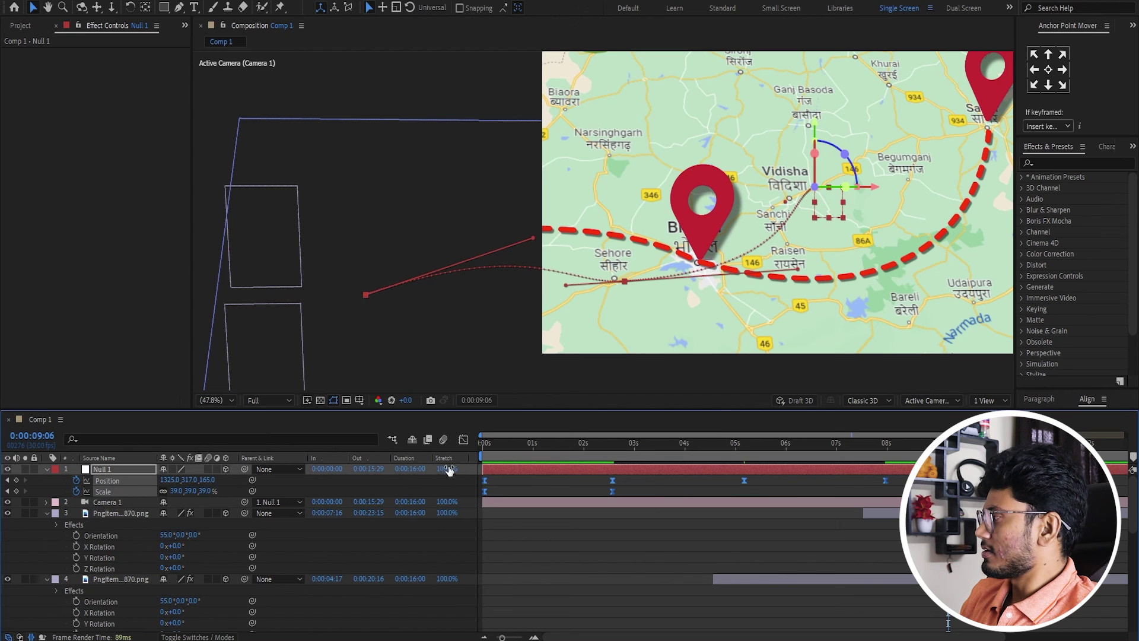
{"action": "key", "text": "Home"}
{"action": "key", "text": "space"}
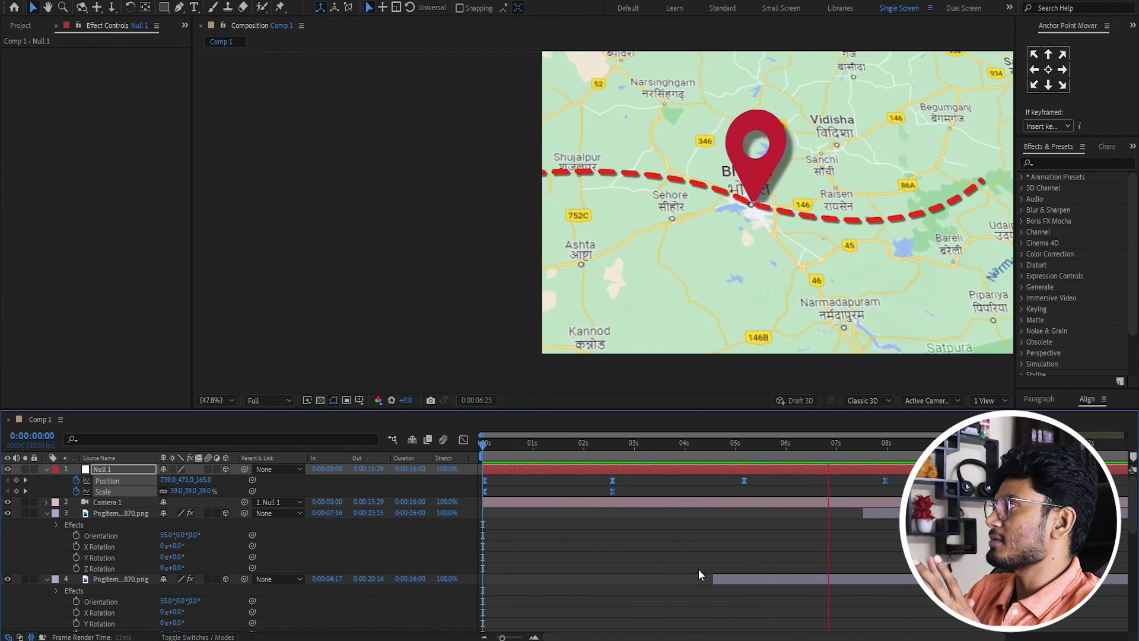
Stop the eased camera preview and go back to the first frame.
{"action": "key", "text": "space"}
{"action": "key", "text": "Home"}
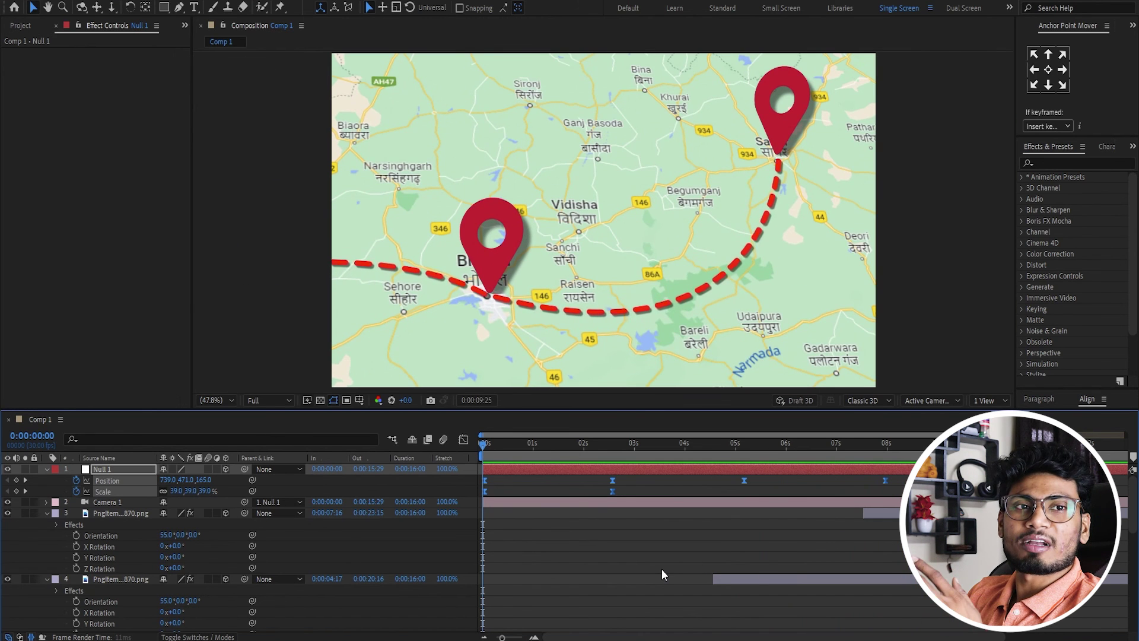